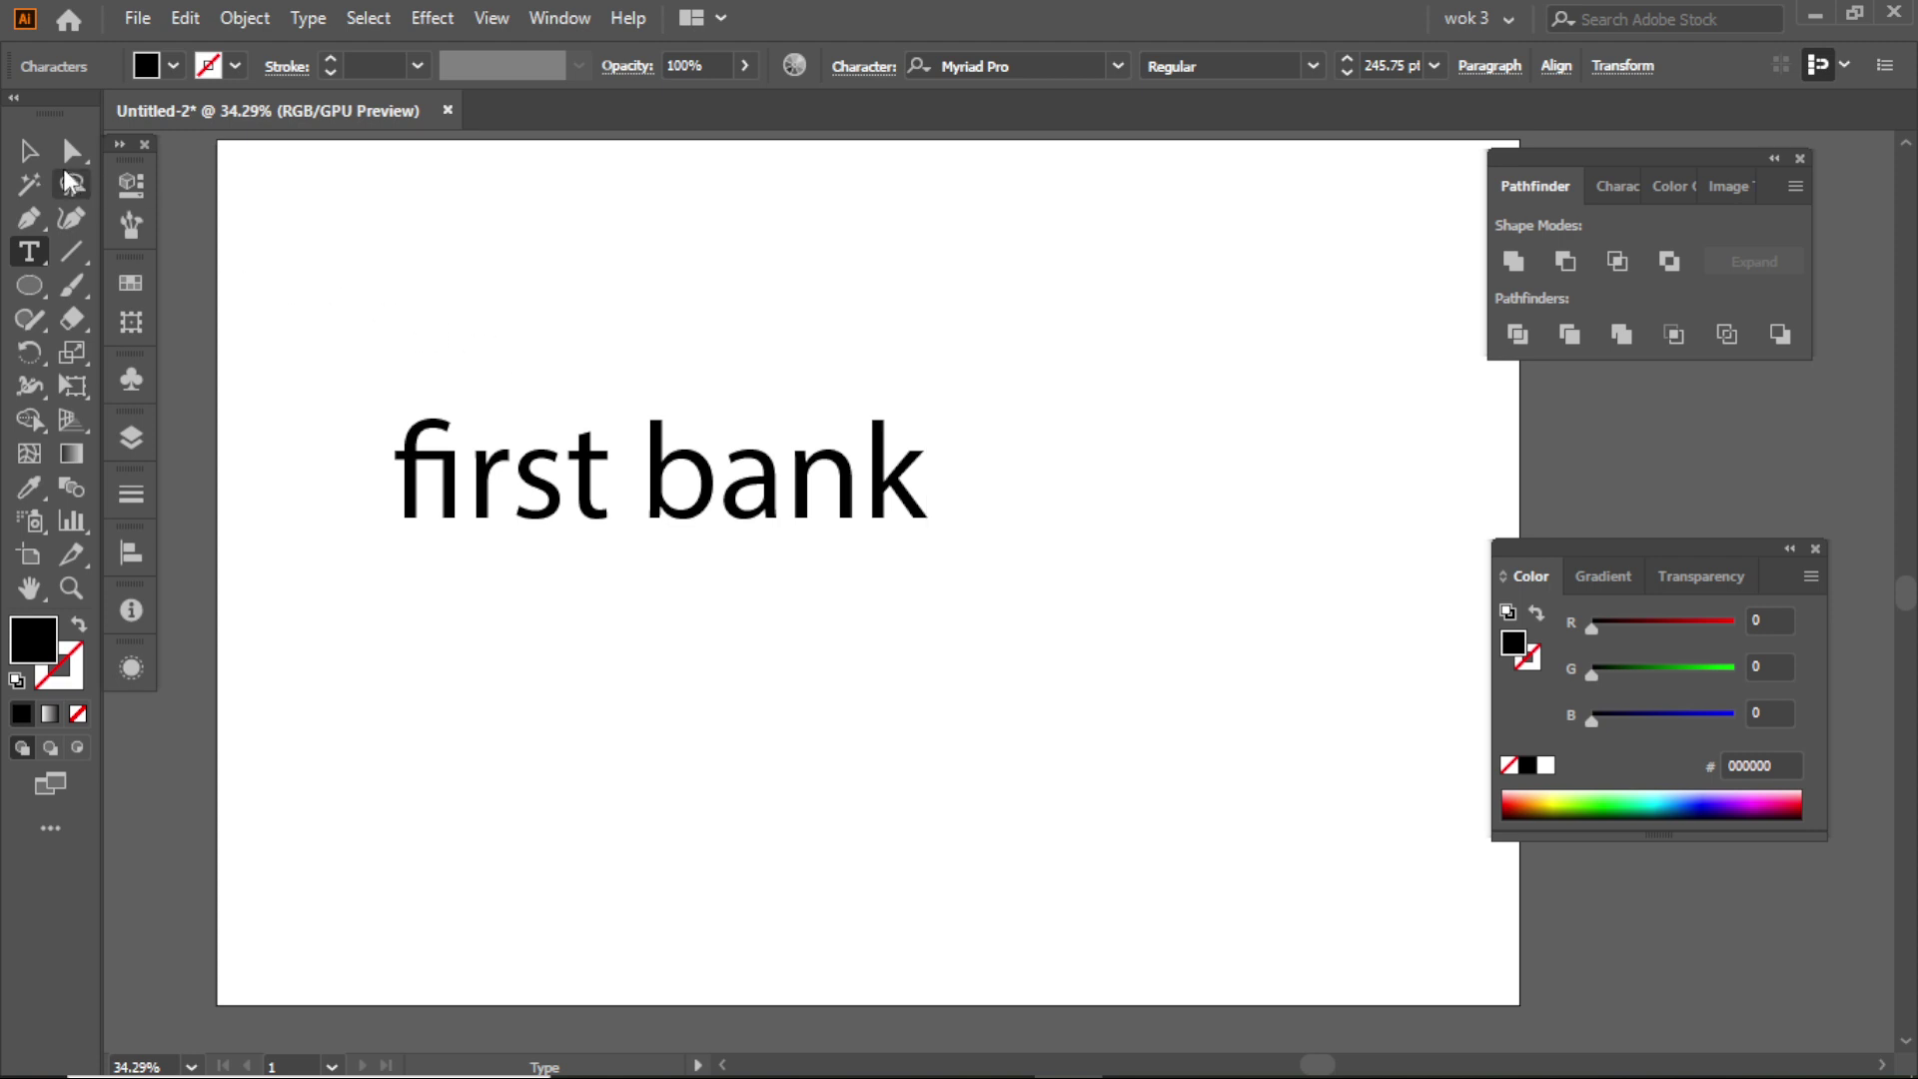
- Finish editing the "first bank" text and change its case to uppercase
key(Escape)
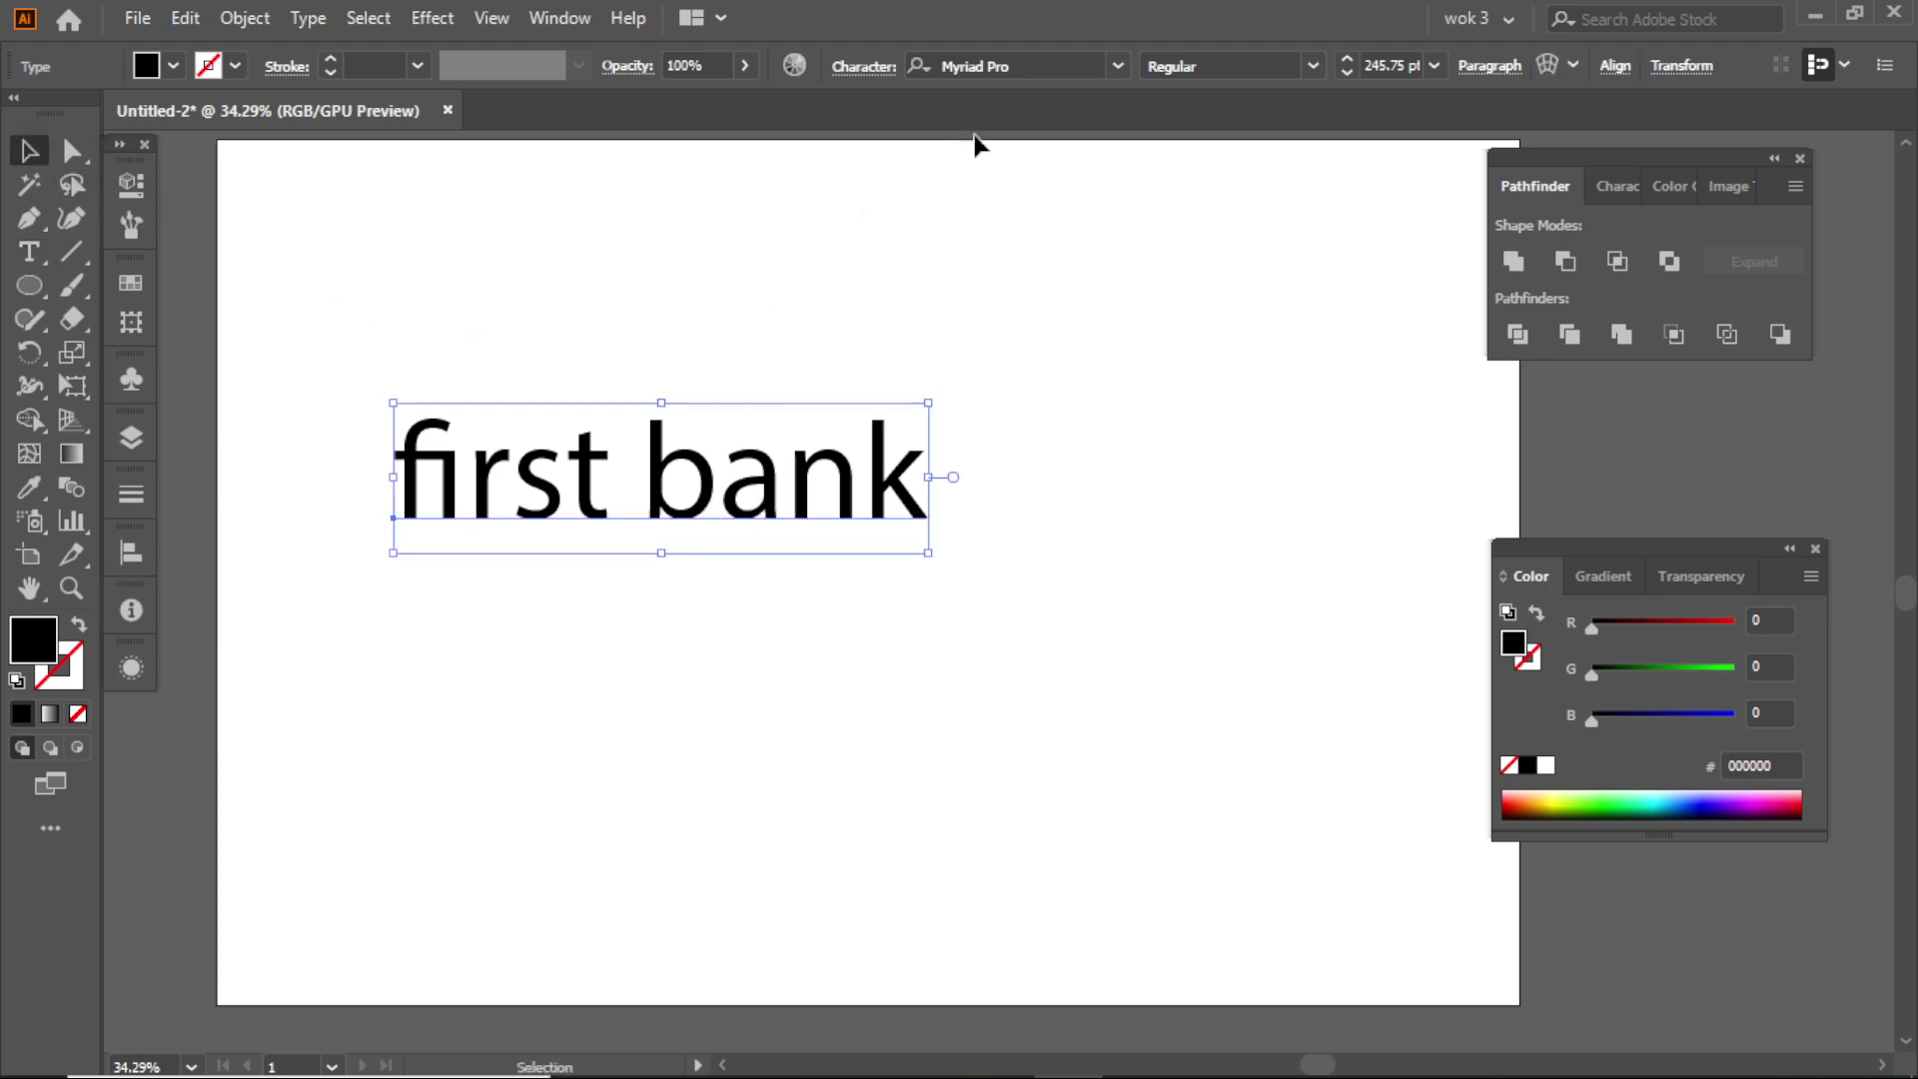
click(1006, 65)
click(308, 18)
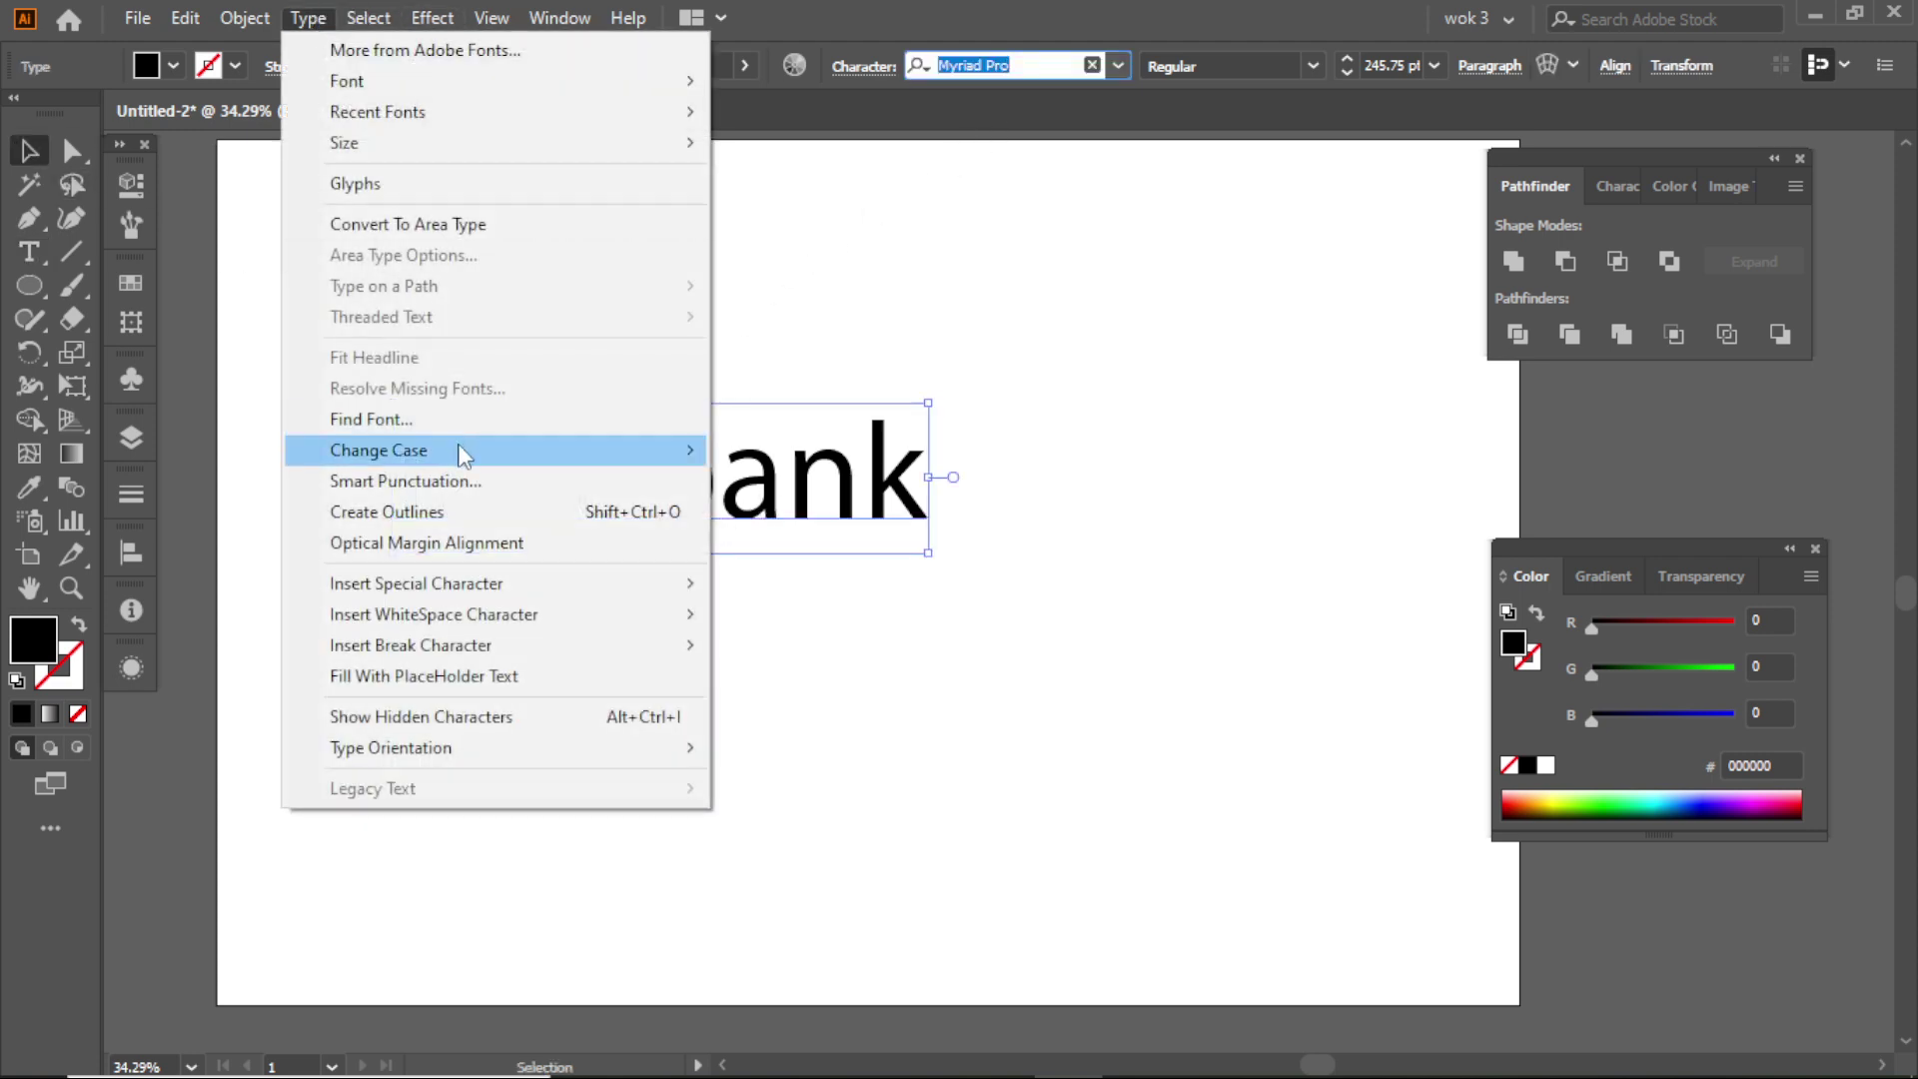
mouse_move(478, 447)
click(794, 461)
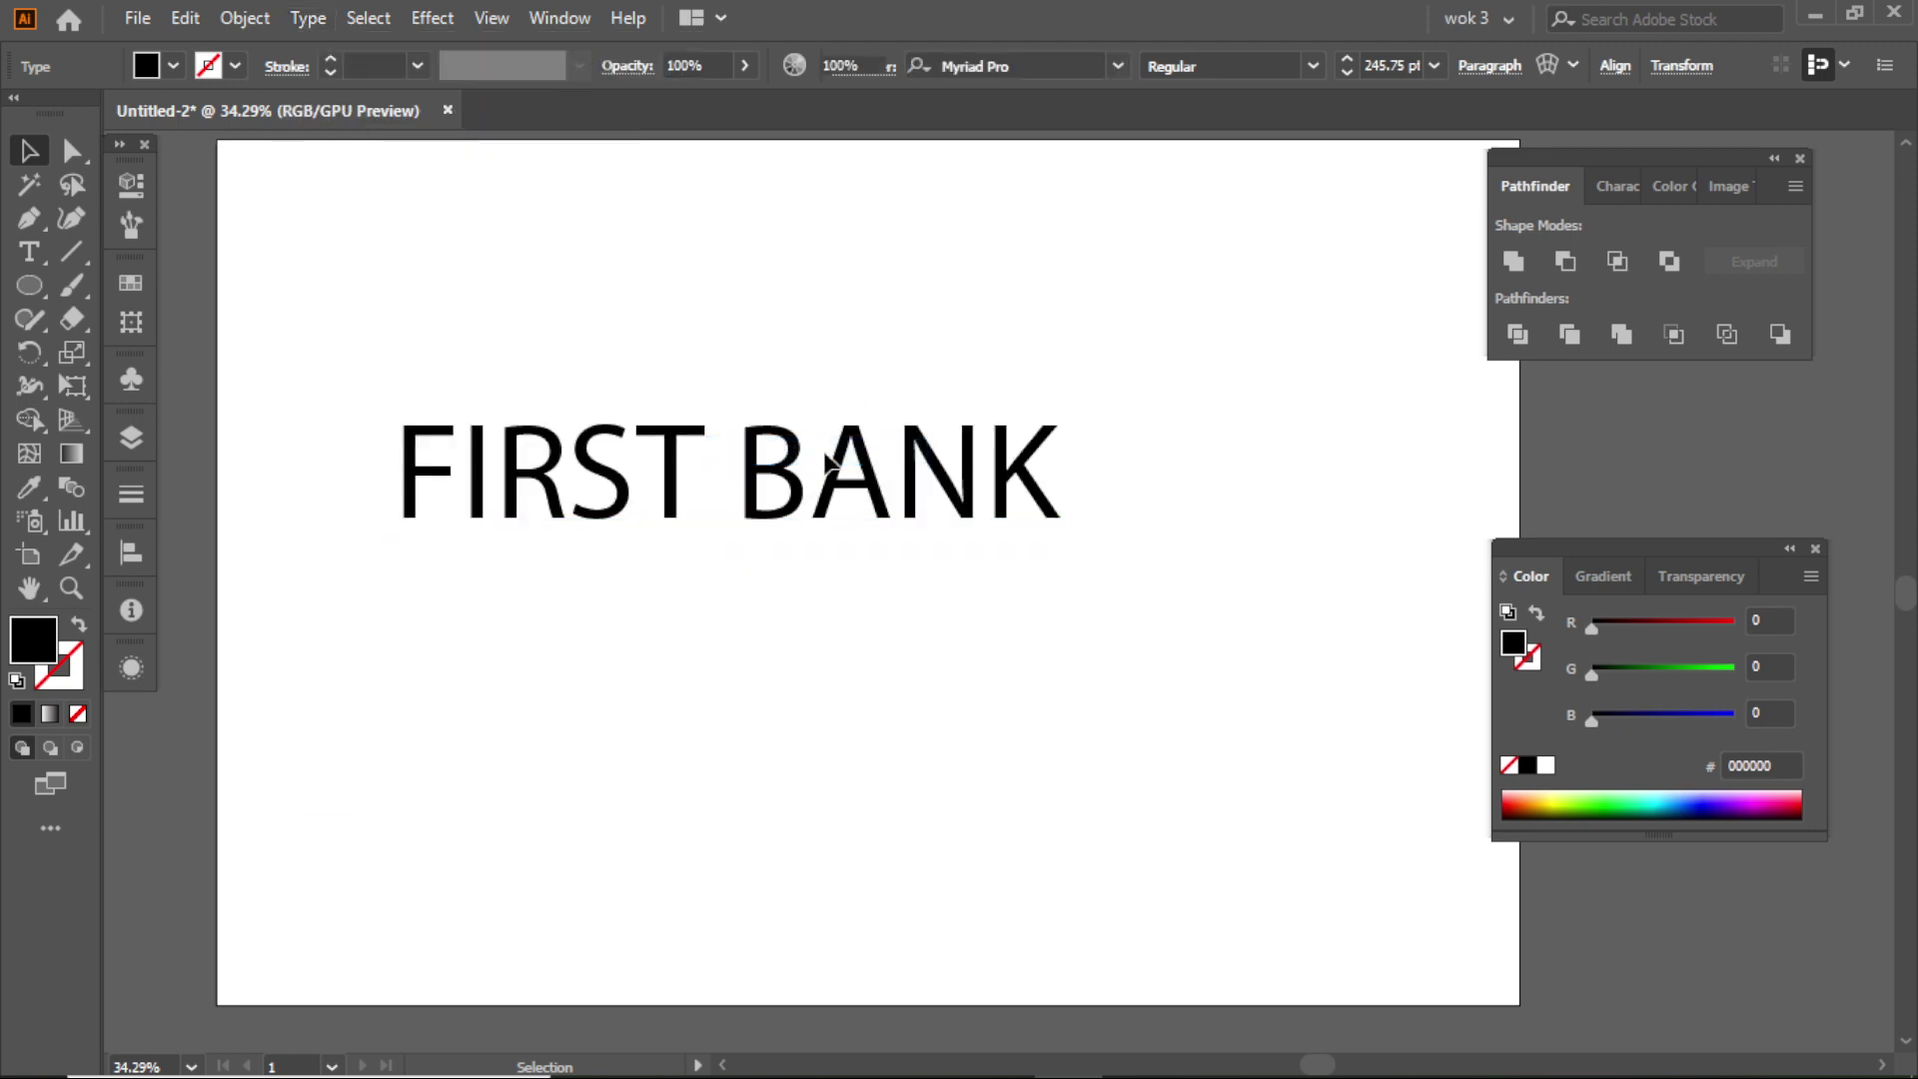
text(au)
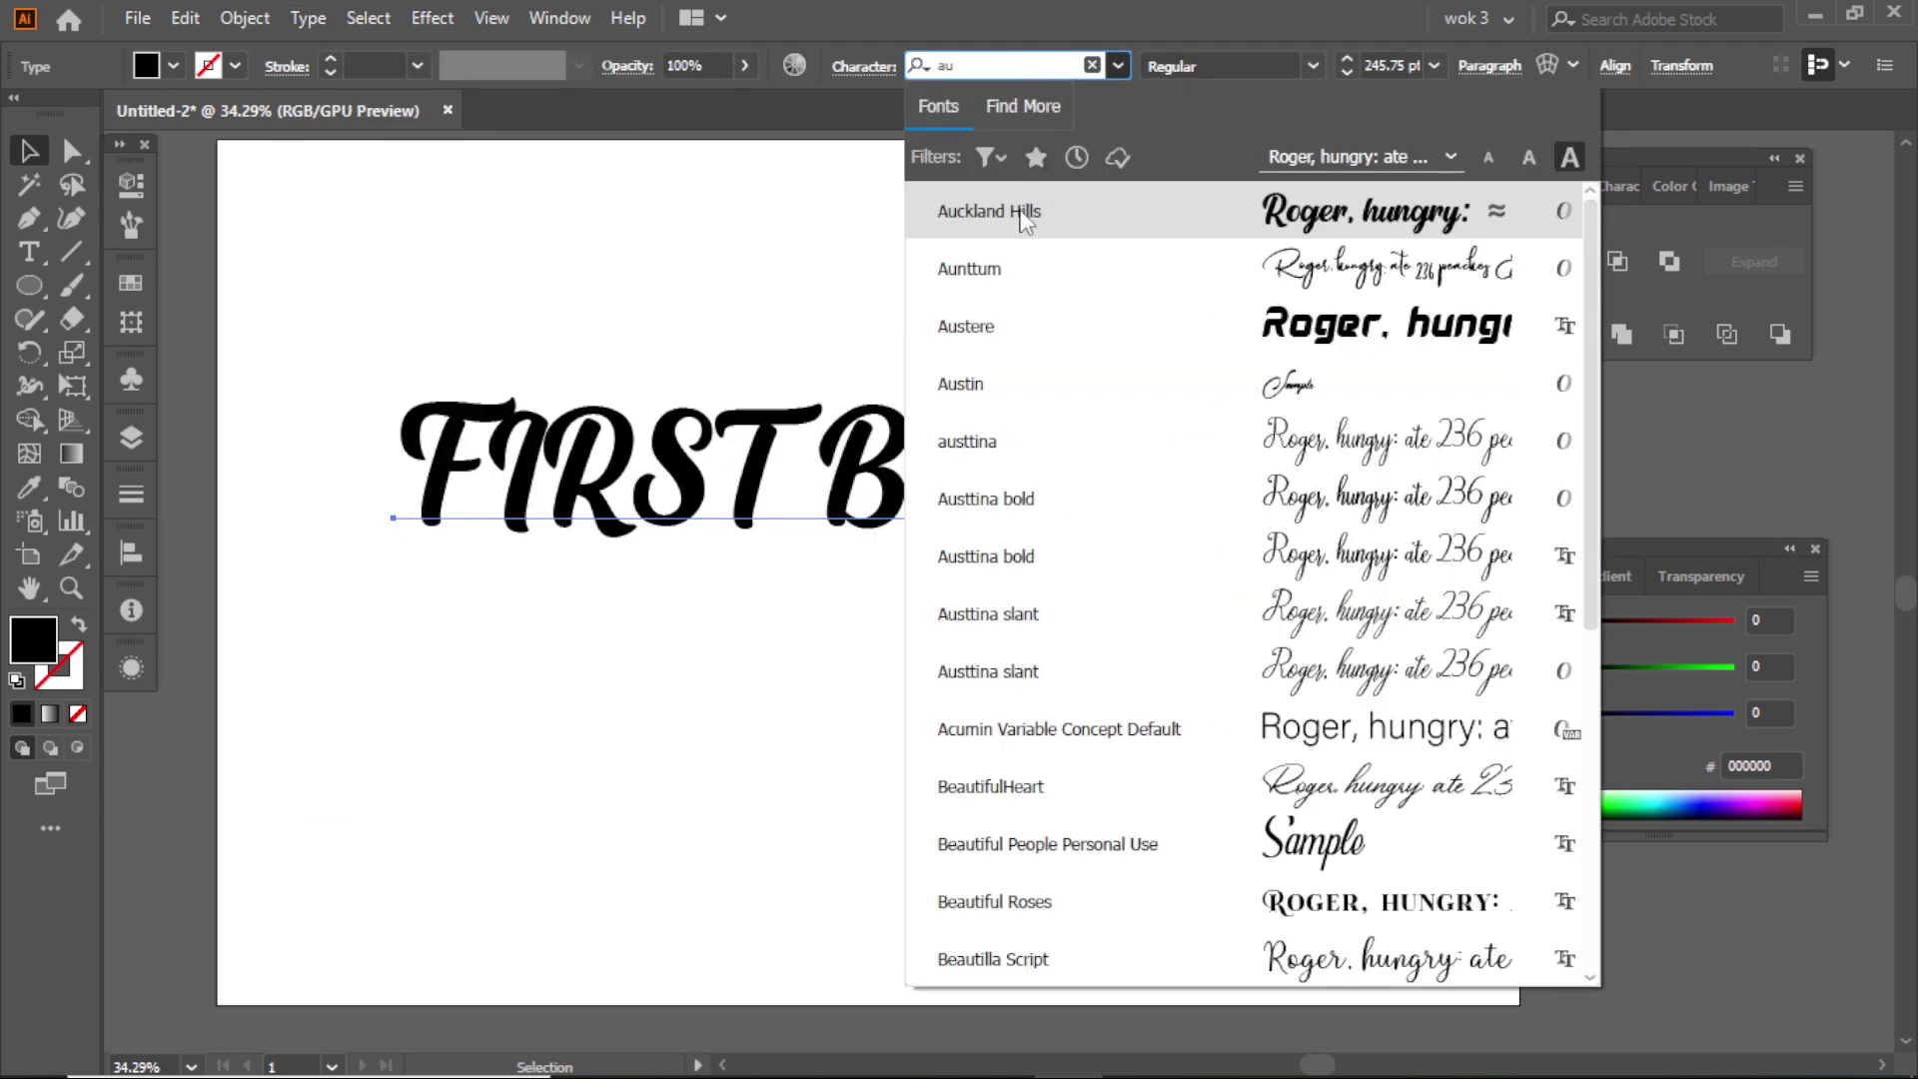
text(c)
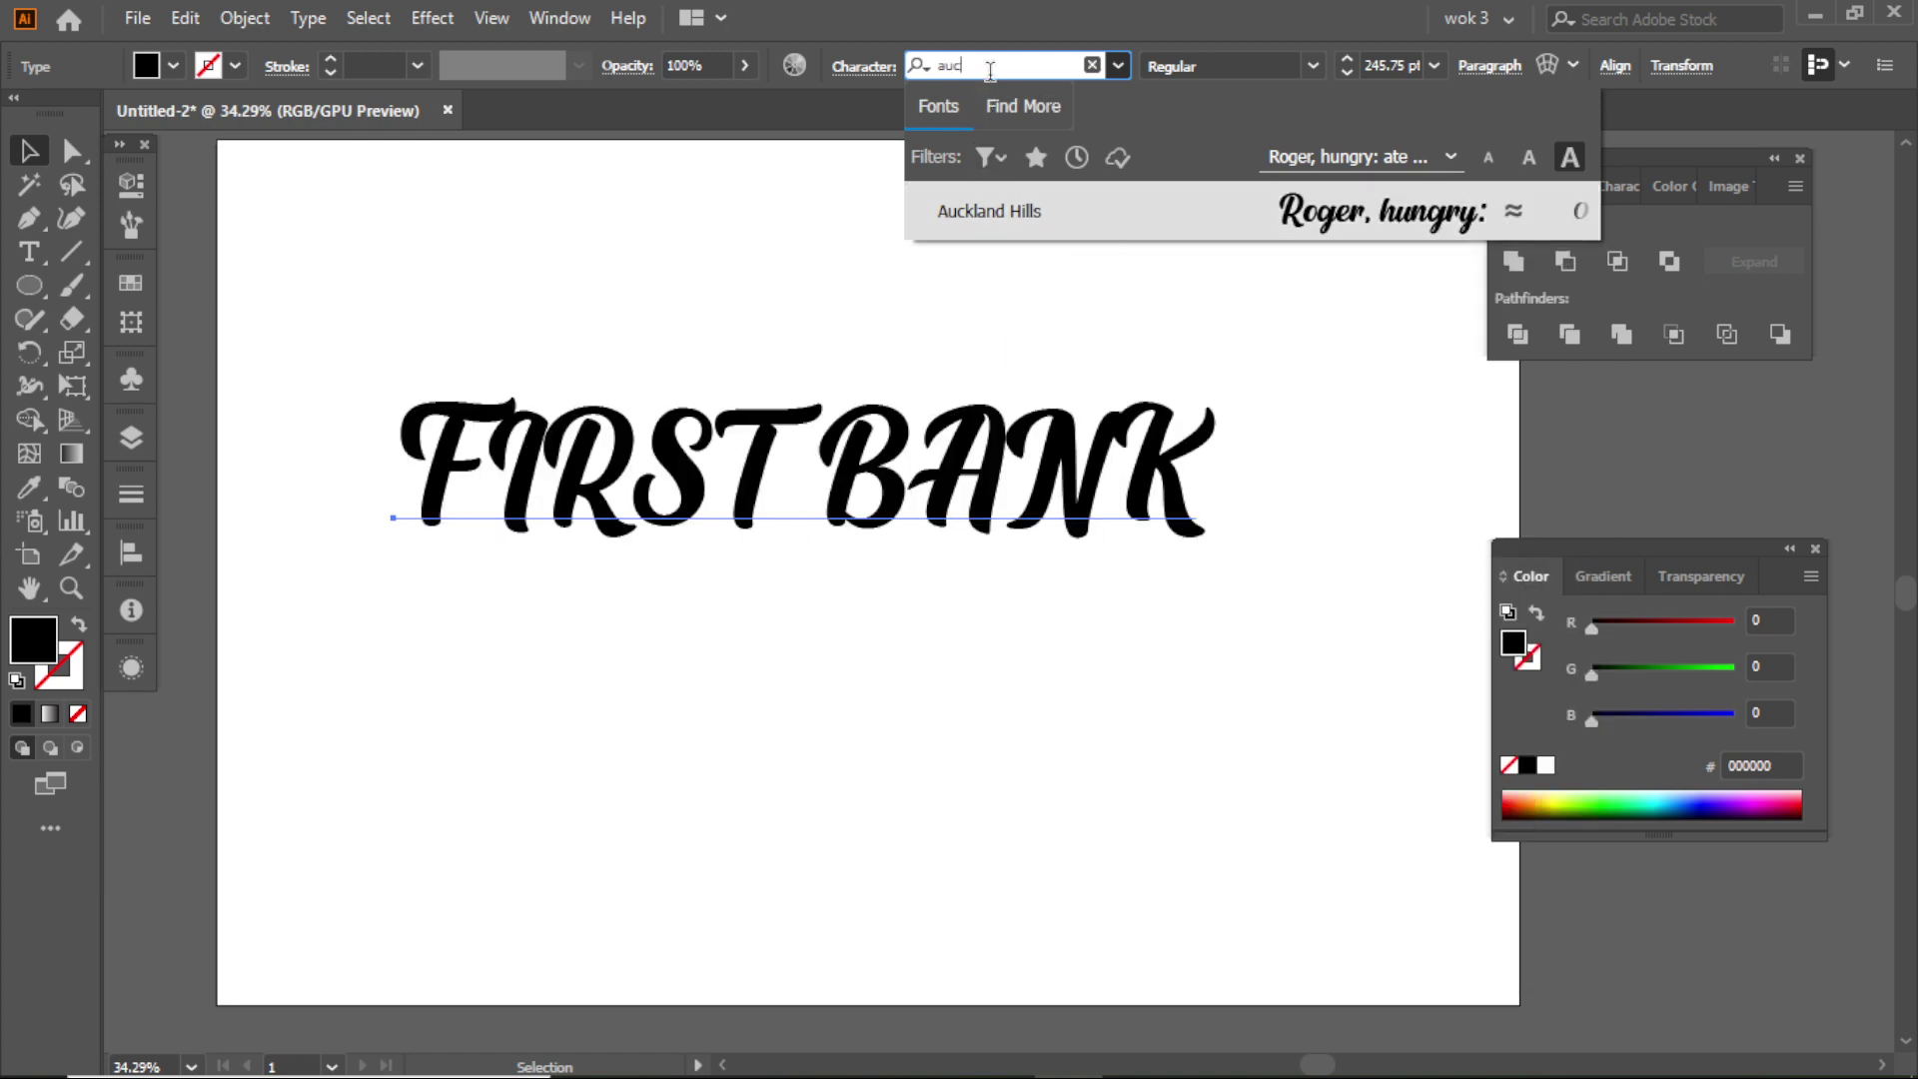
key(BackSpace)
key(BackSpace)
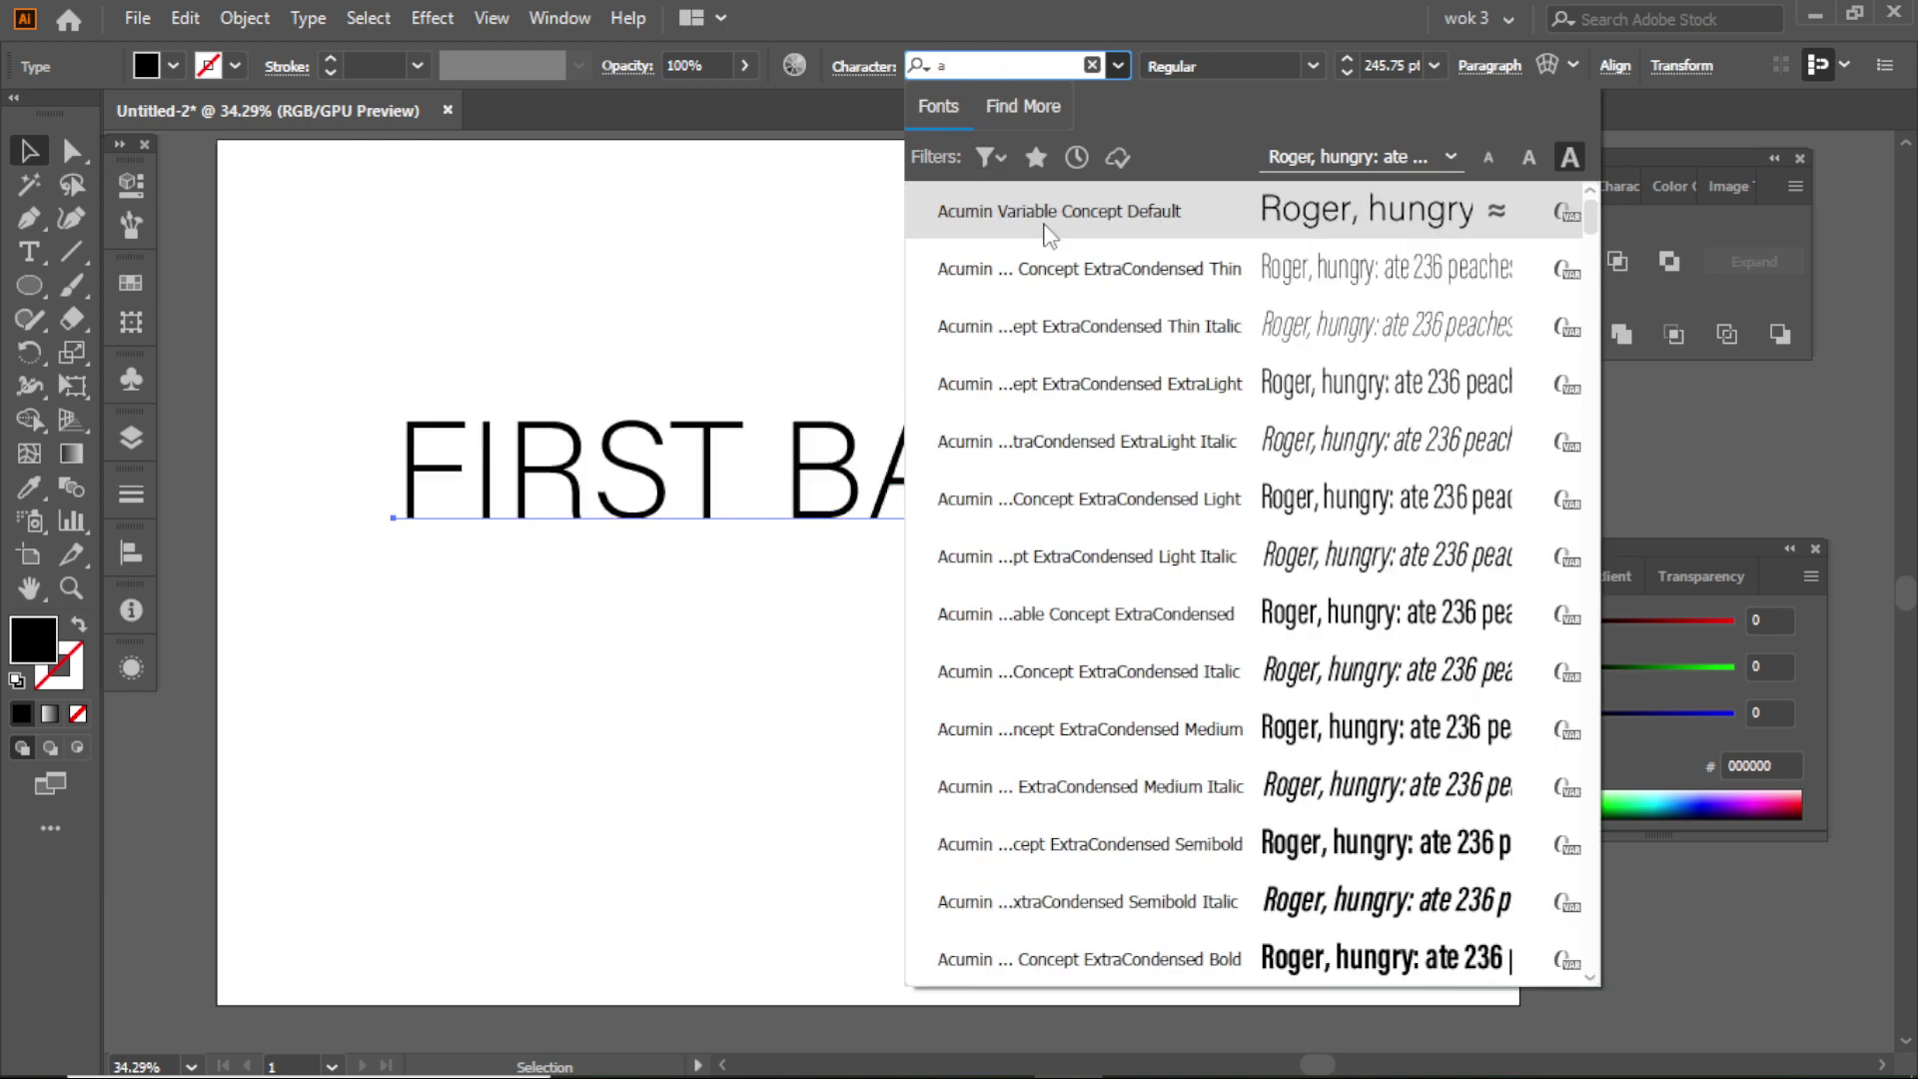
key(Escape)
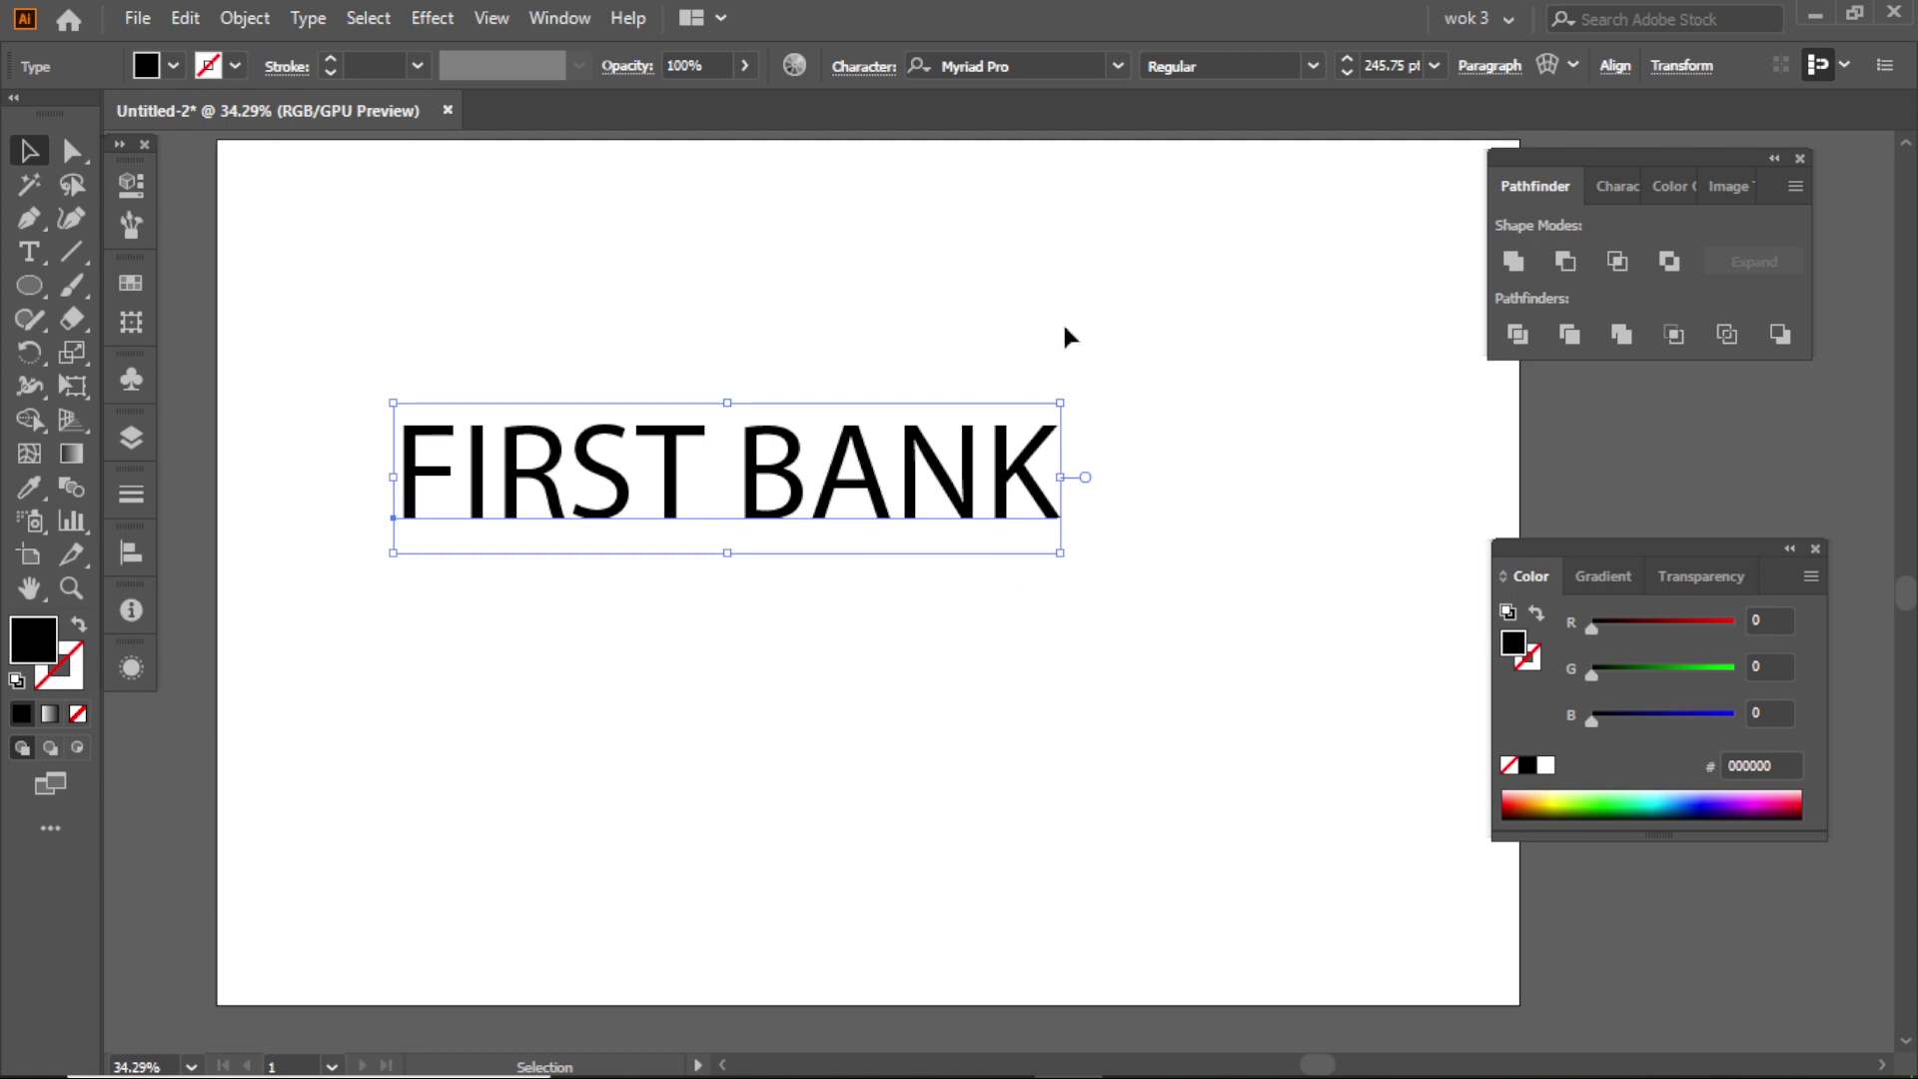
- Set the whole FIRST BANK text in the Acumin Variable Concept font, ExtraCondensed UltraBlack style
double_click(981, 470)
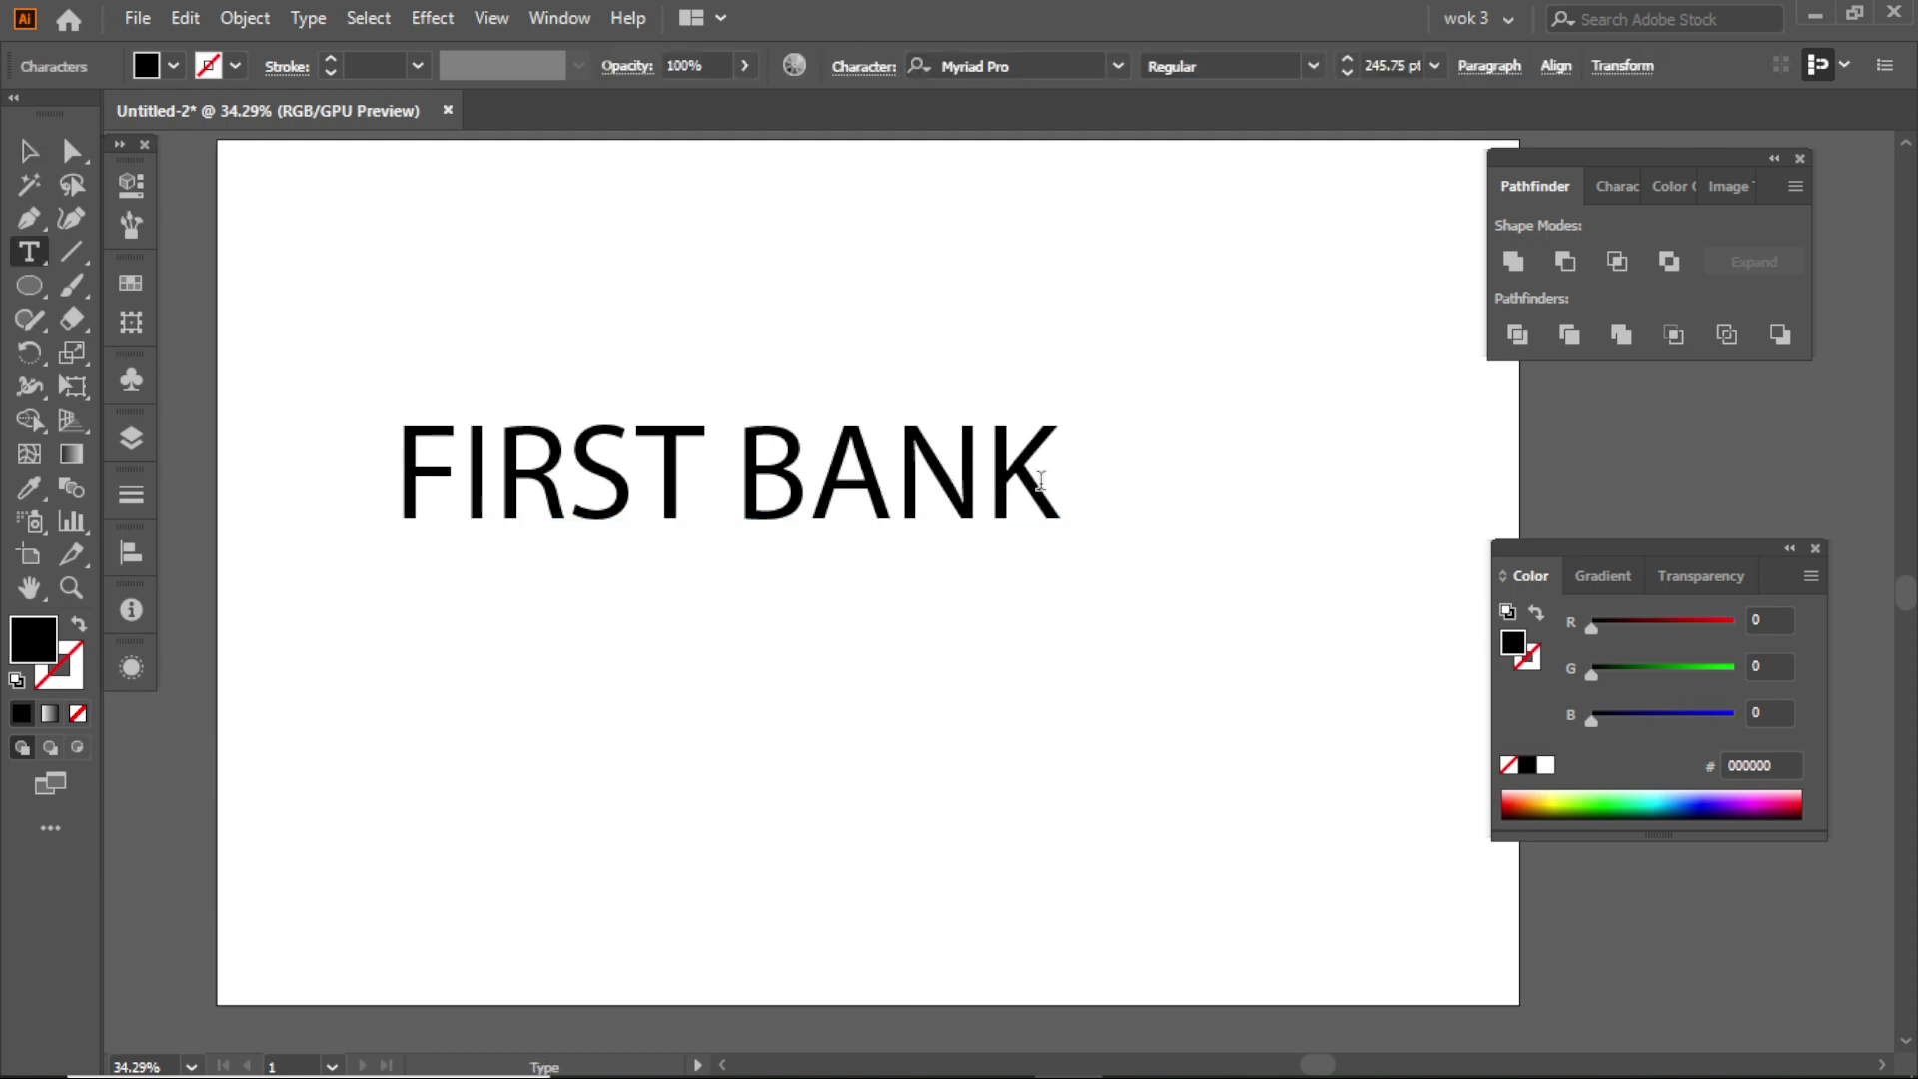
drag(1039, 479, 393, 471)
click(1118, 66)
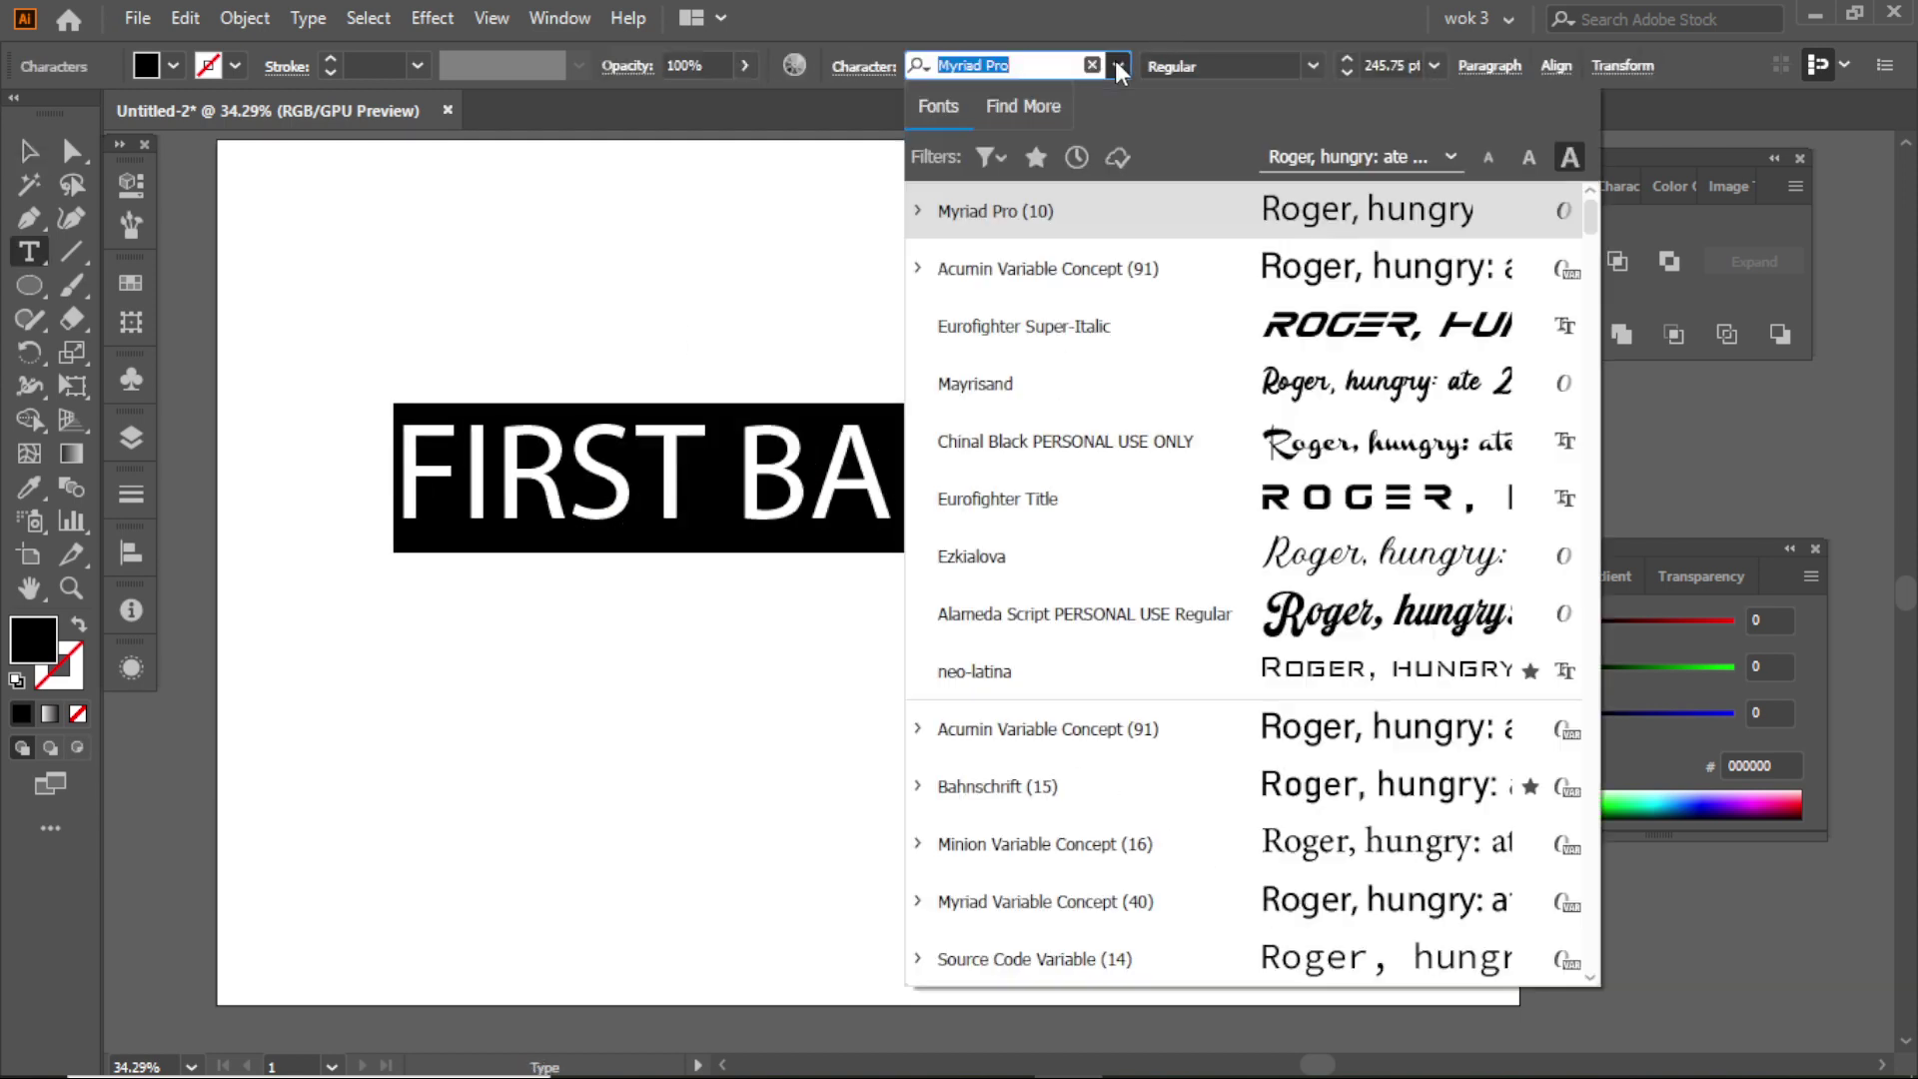
click(917, 268)
scroll(1299, 495, down, 3)
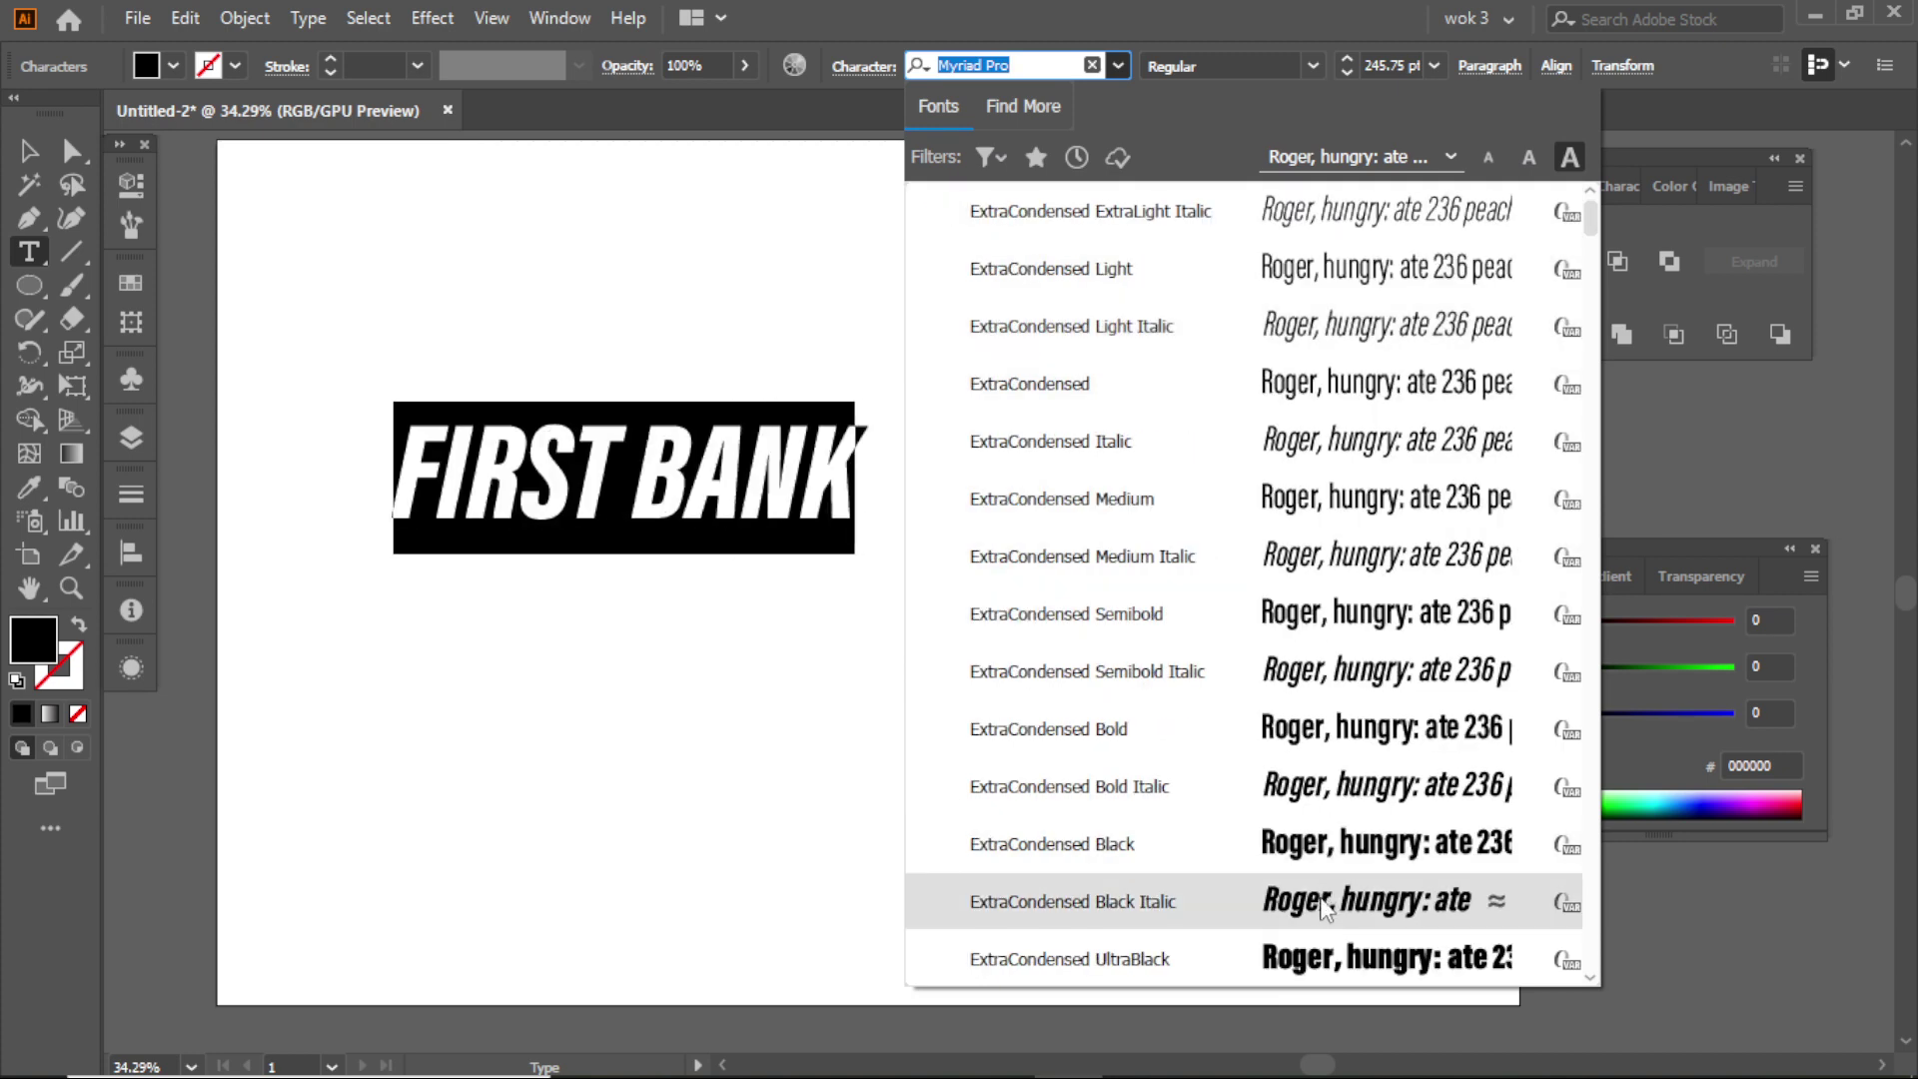
click(1319, 958)
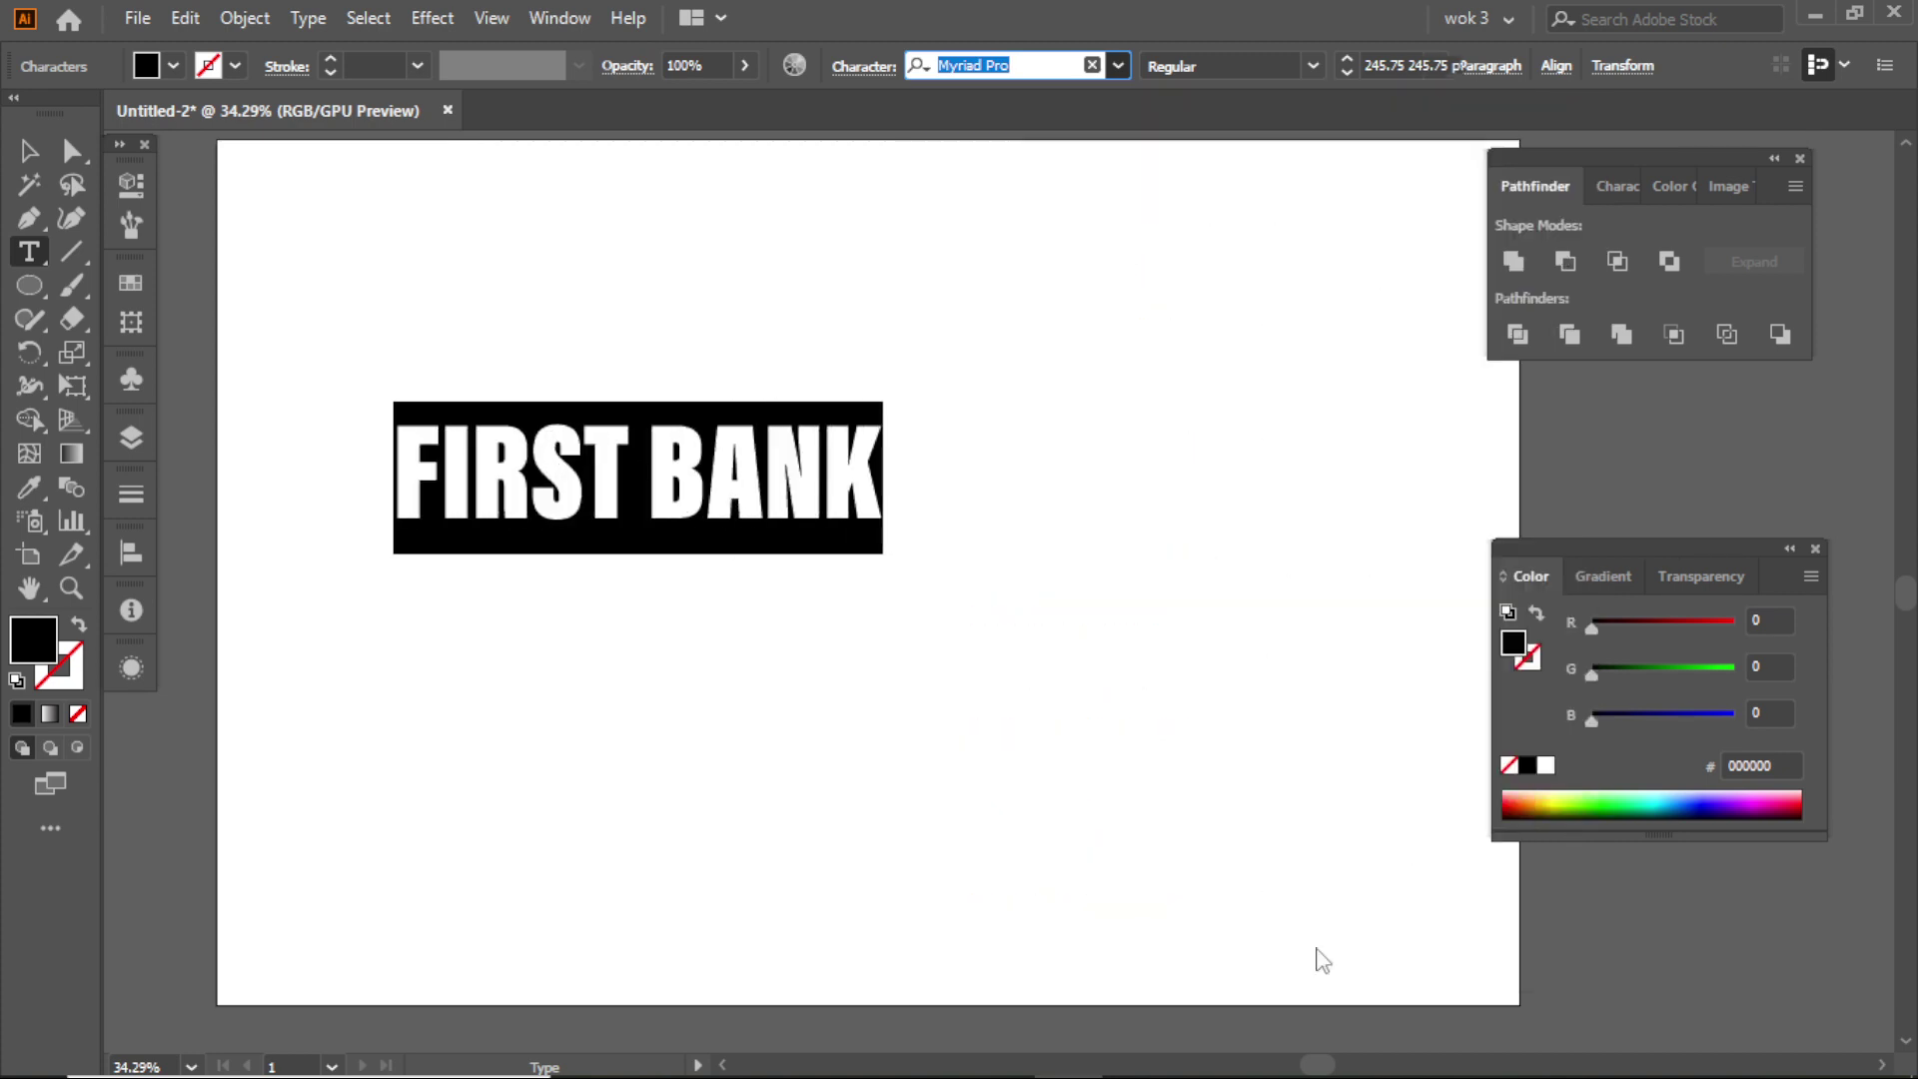
click(29, 152)
click(560, 260)
- Convert the FIRST BANK text to outlines and ungroup it into separate letter shapes
click(712, 504)
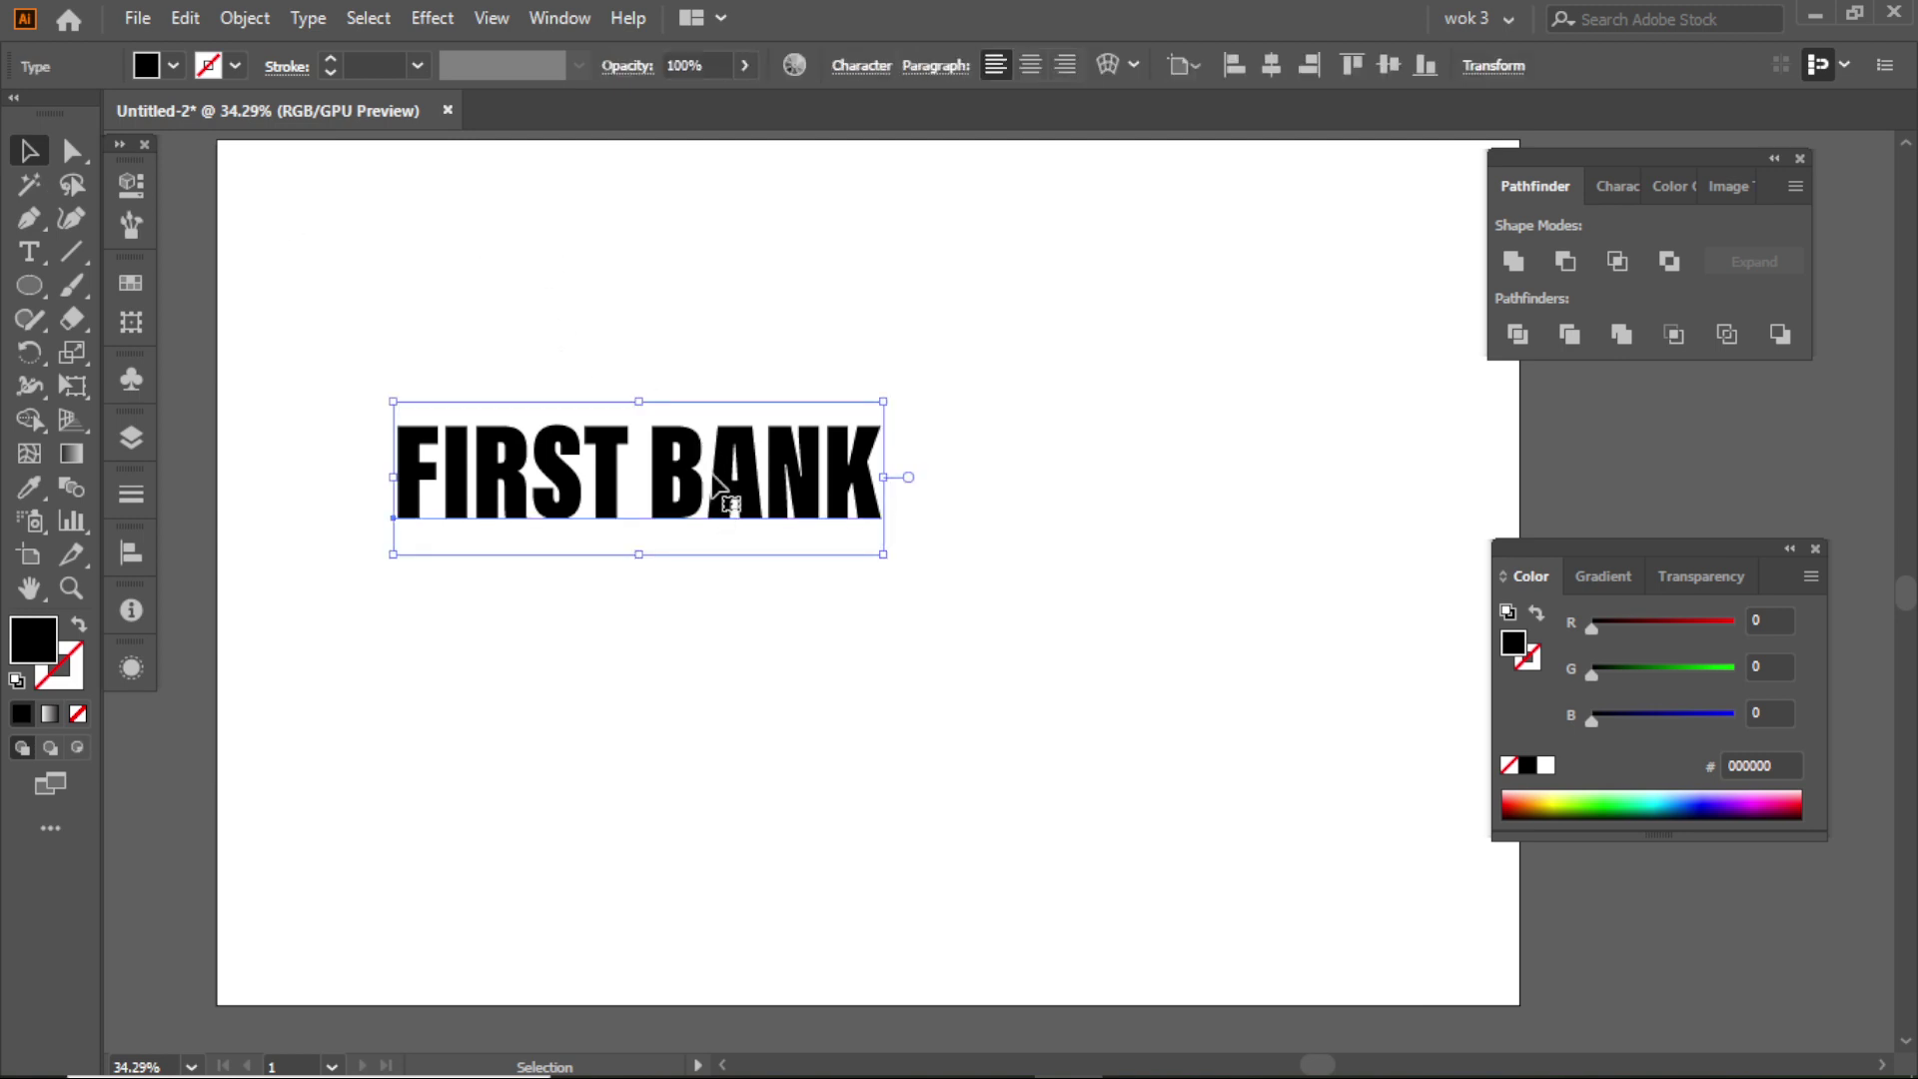
right_click(712, 504)
click(809, 665)
right_click(698, 505)
click(775, 717)
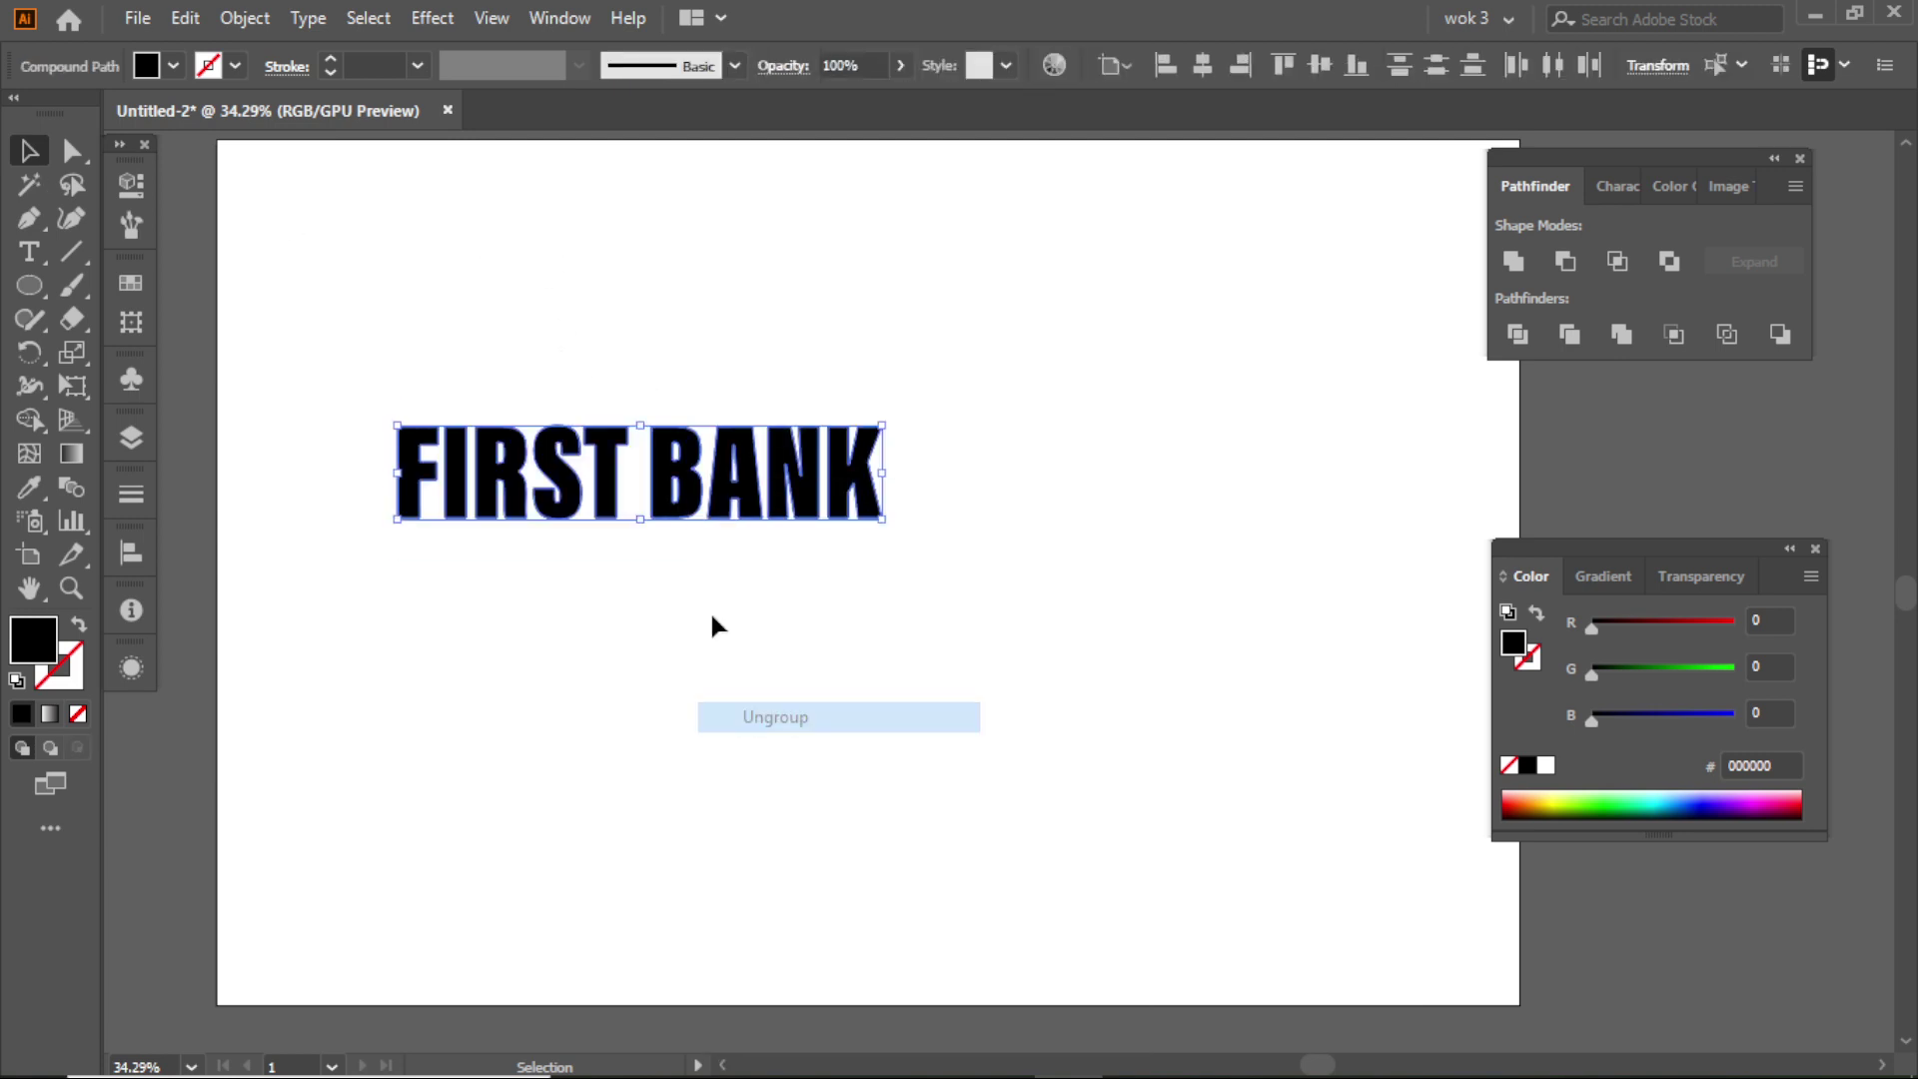
click(709, 609)
- Duplicate the letters F and B and place the copies side by side below the wordmark
click(416, 465)
shift+click(669, 480)
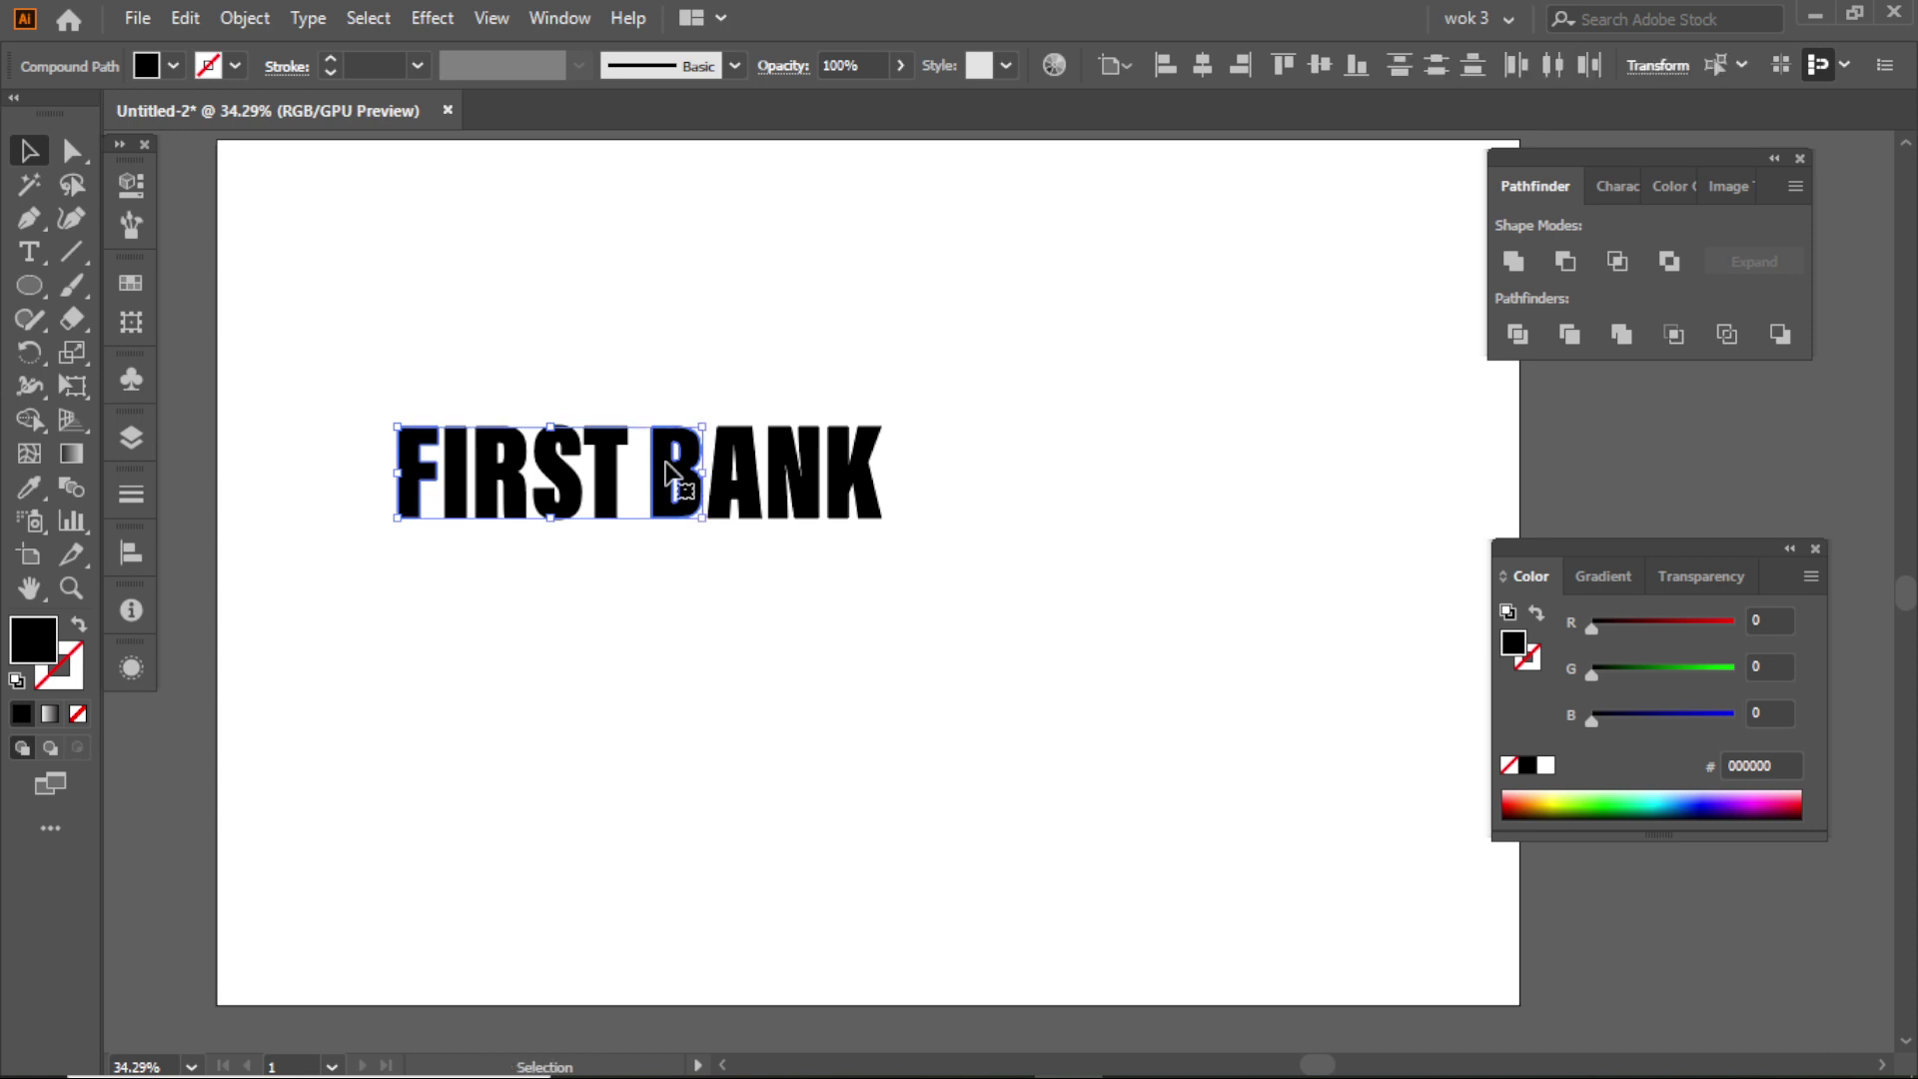
drag(672, 482, 605, 687)
click(932, 655)
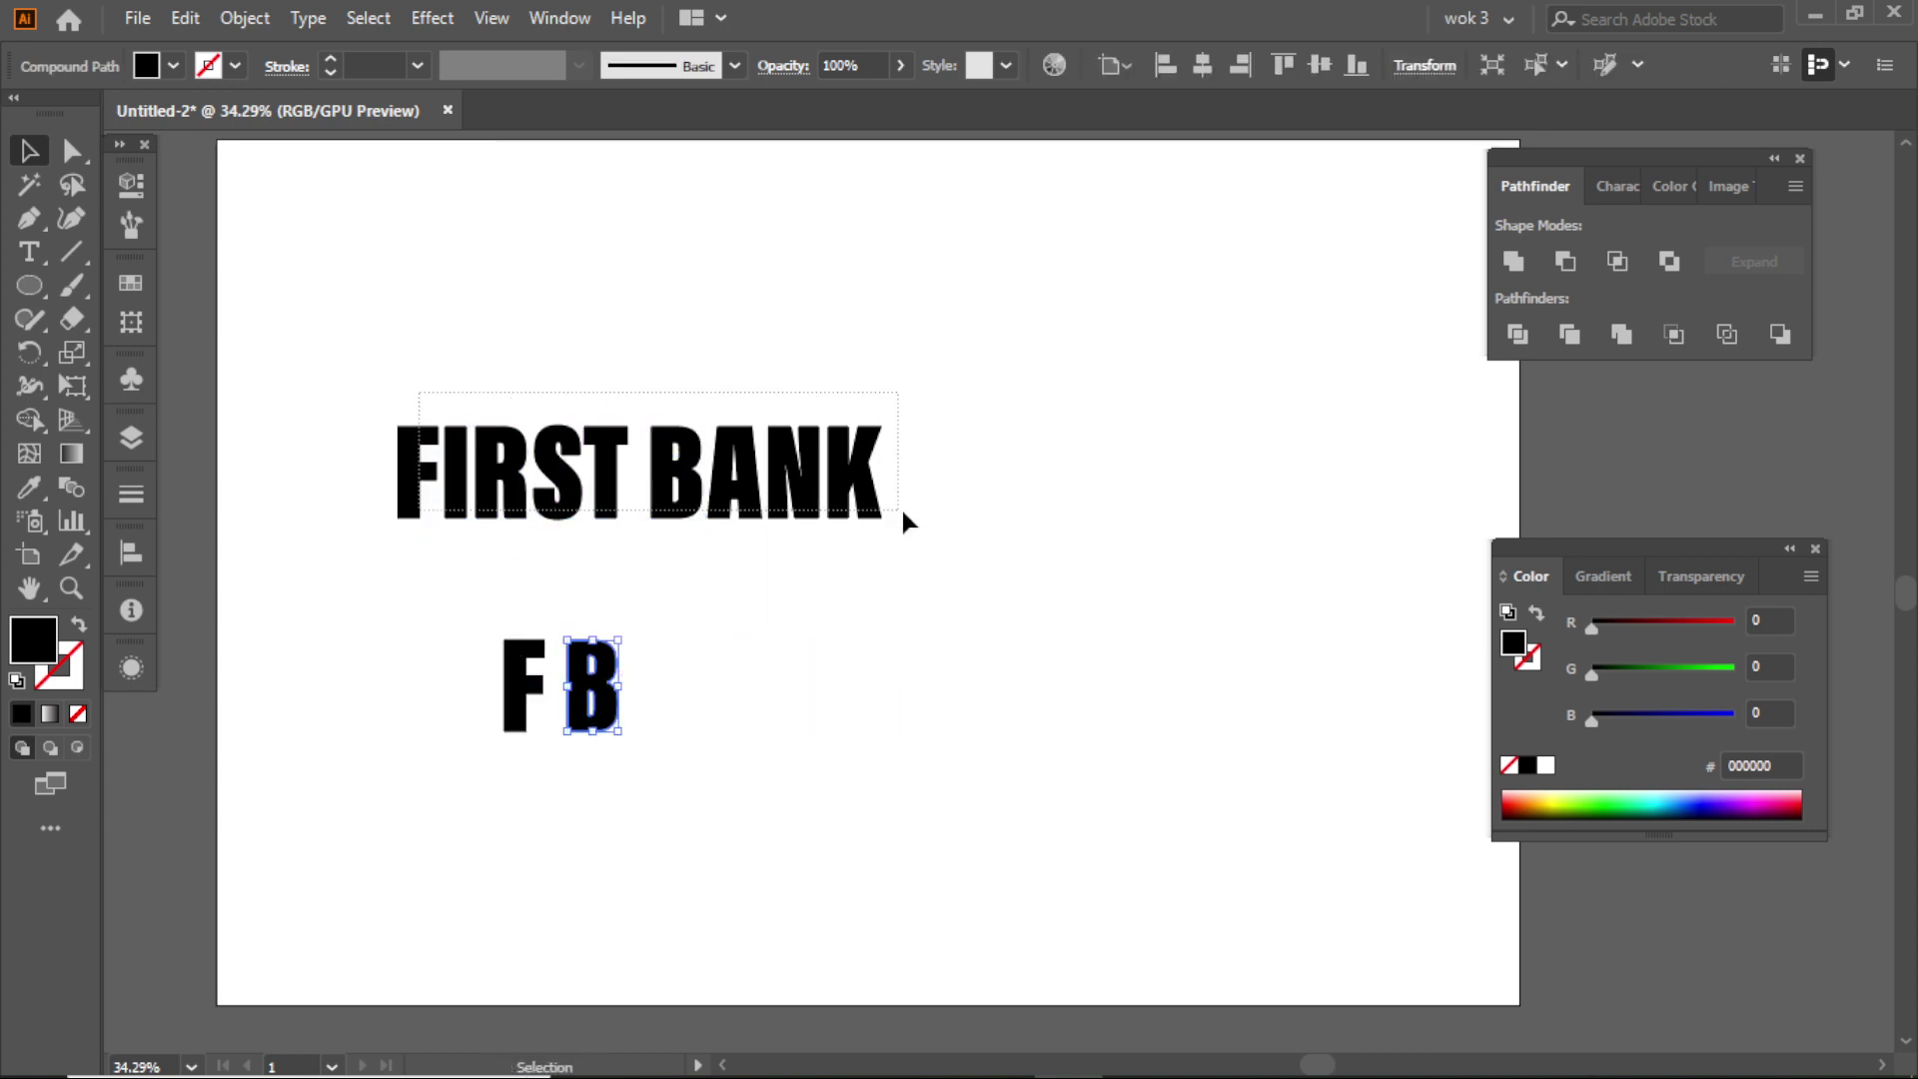
- Move the FIRST BANK wordmark near the artboard's lower edge and enlarge the copied F and B above it
drag(902, 513, 914, 877)
drag(658, 697, 974, 600)
click(1067, 460)
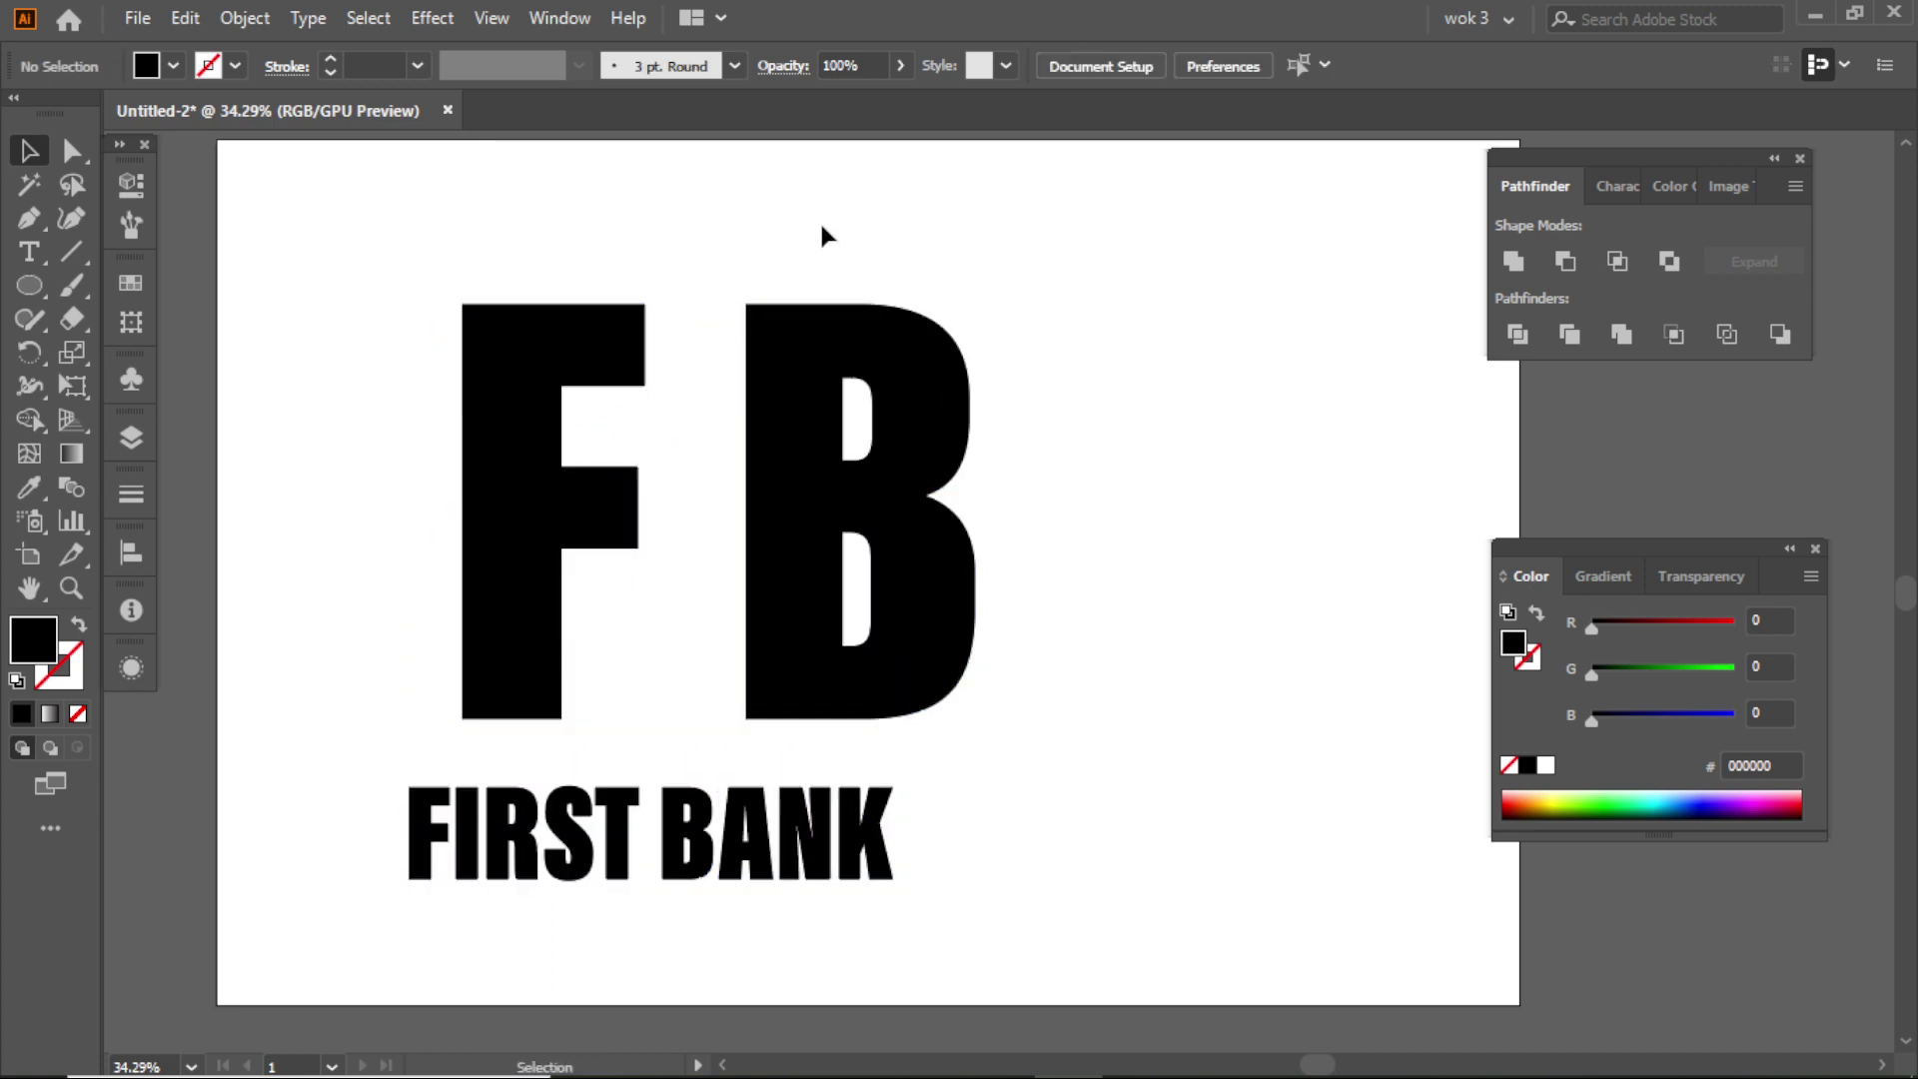
- Shift the large B horizontally toward the F, leaving only a narrow gap between the two letters
click(846, 423)
key(shift+Left)
key(shift+Left)
key(shift+Left)
key(shift+Left)
key(shift+Left)
key(shift+Left)
key(shift+Left)
key(shift+Left)
key(shift+Left)
key(shift+Left)
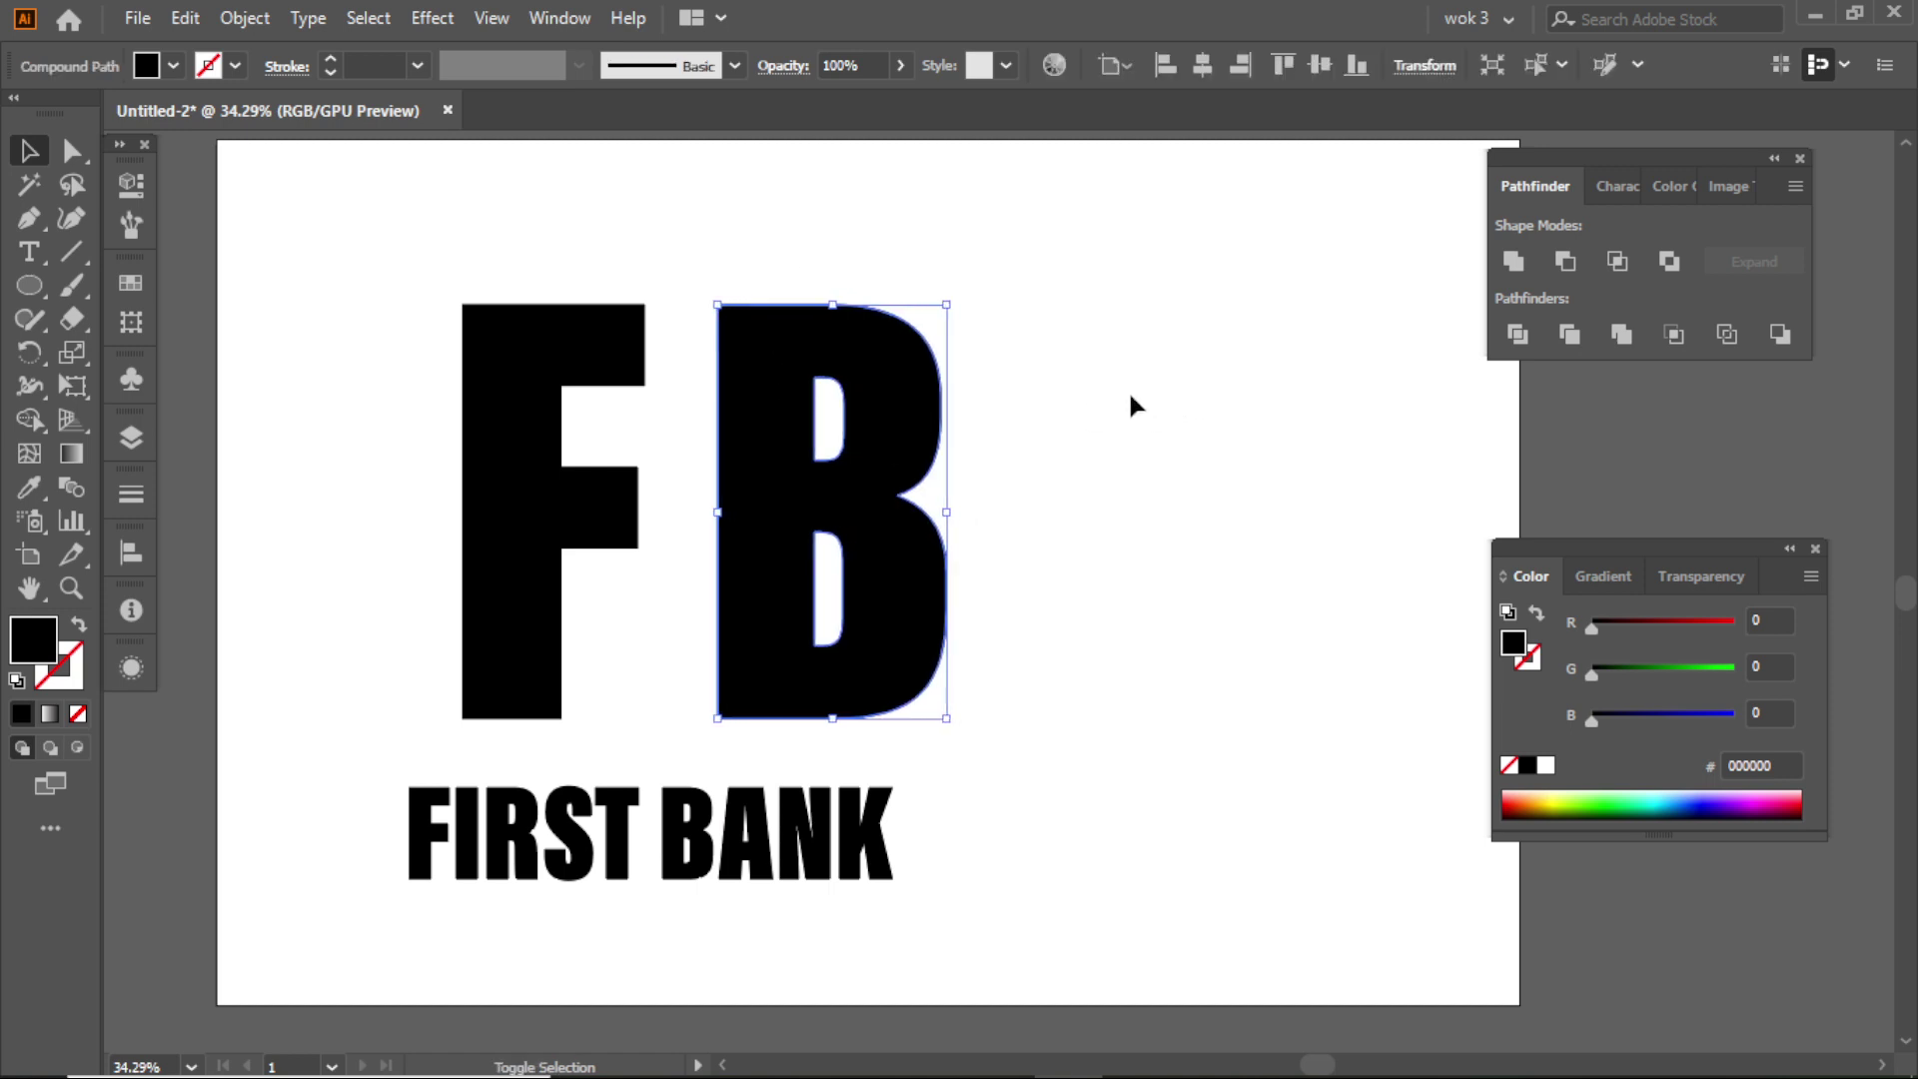
click(1041, 410)
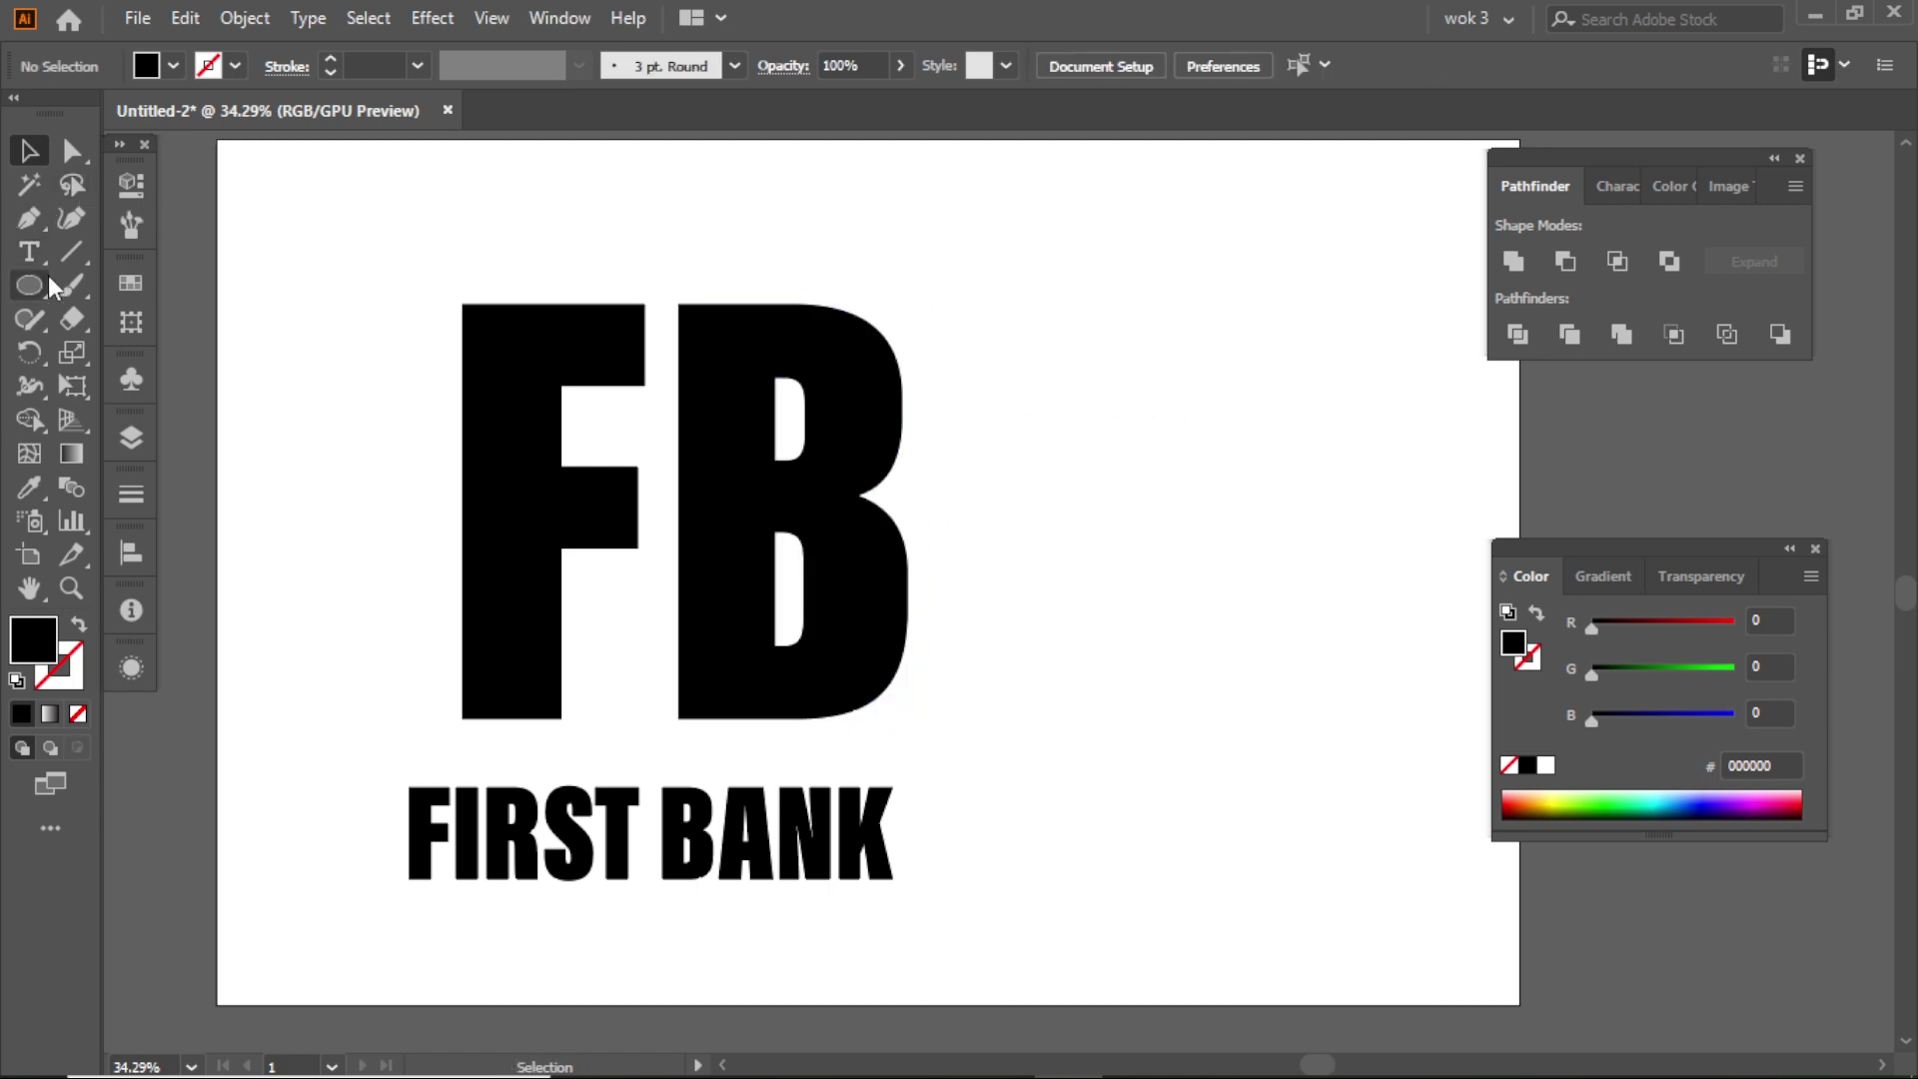
- Add an anchor point midway on the straight edge of the B's upper counter and pull the counter's upper-left corner out to the F
drag(38, 218, 99, 270)
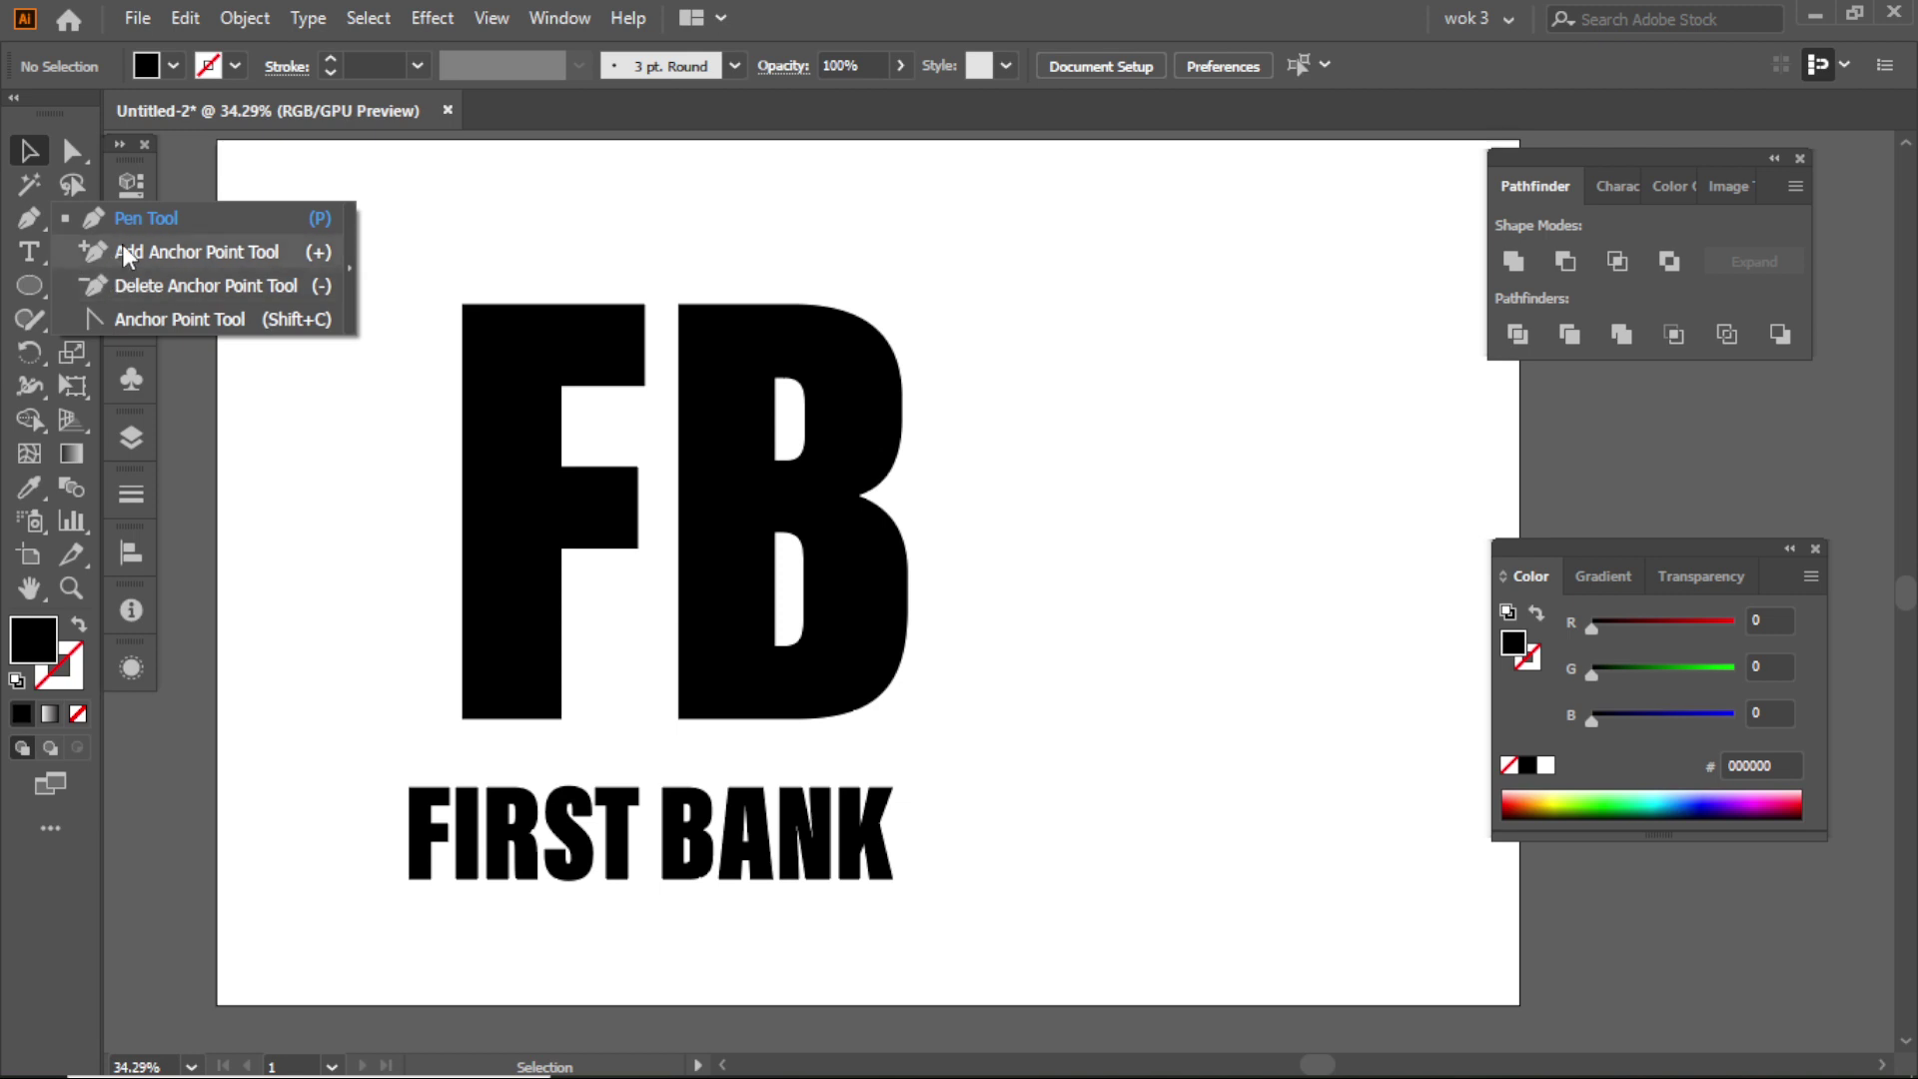
click(122, 251)
click(776, 420)
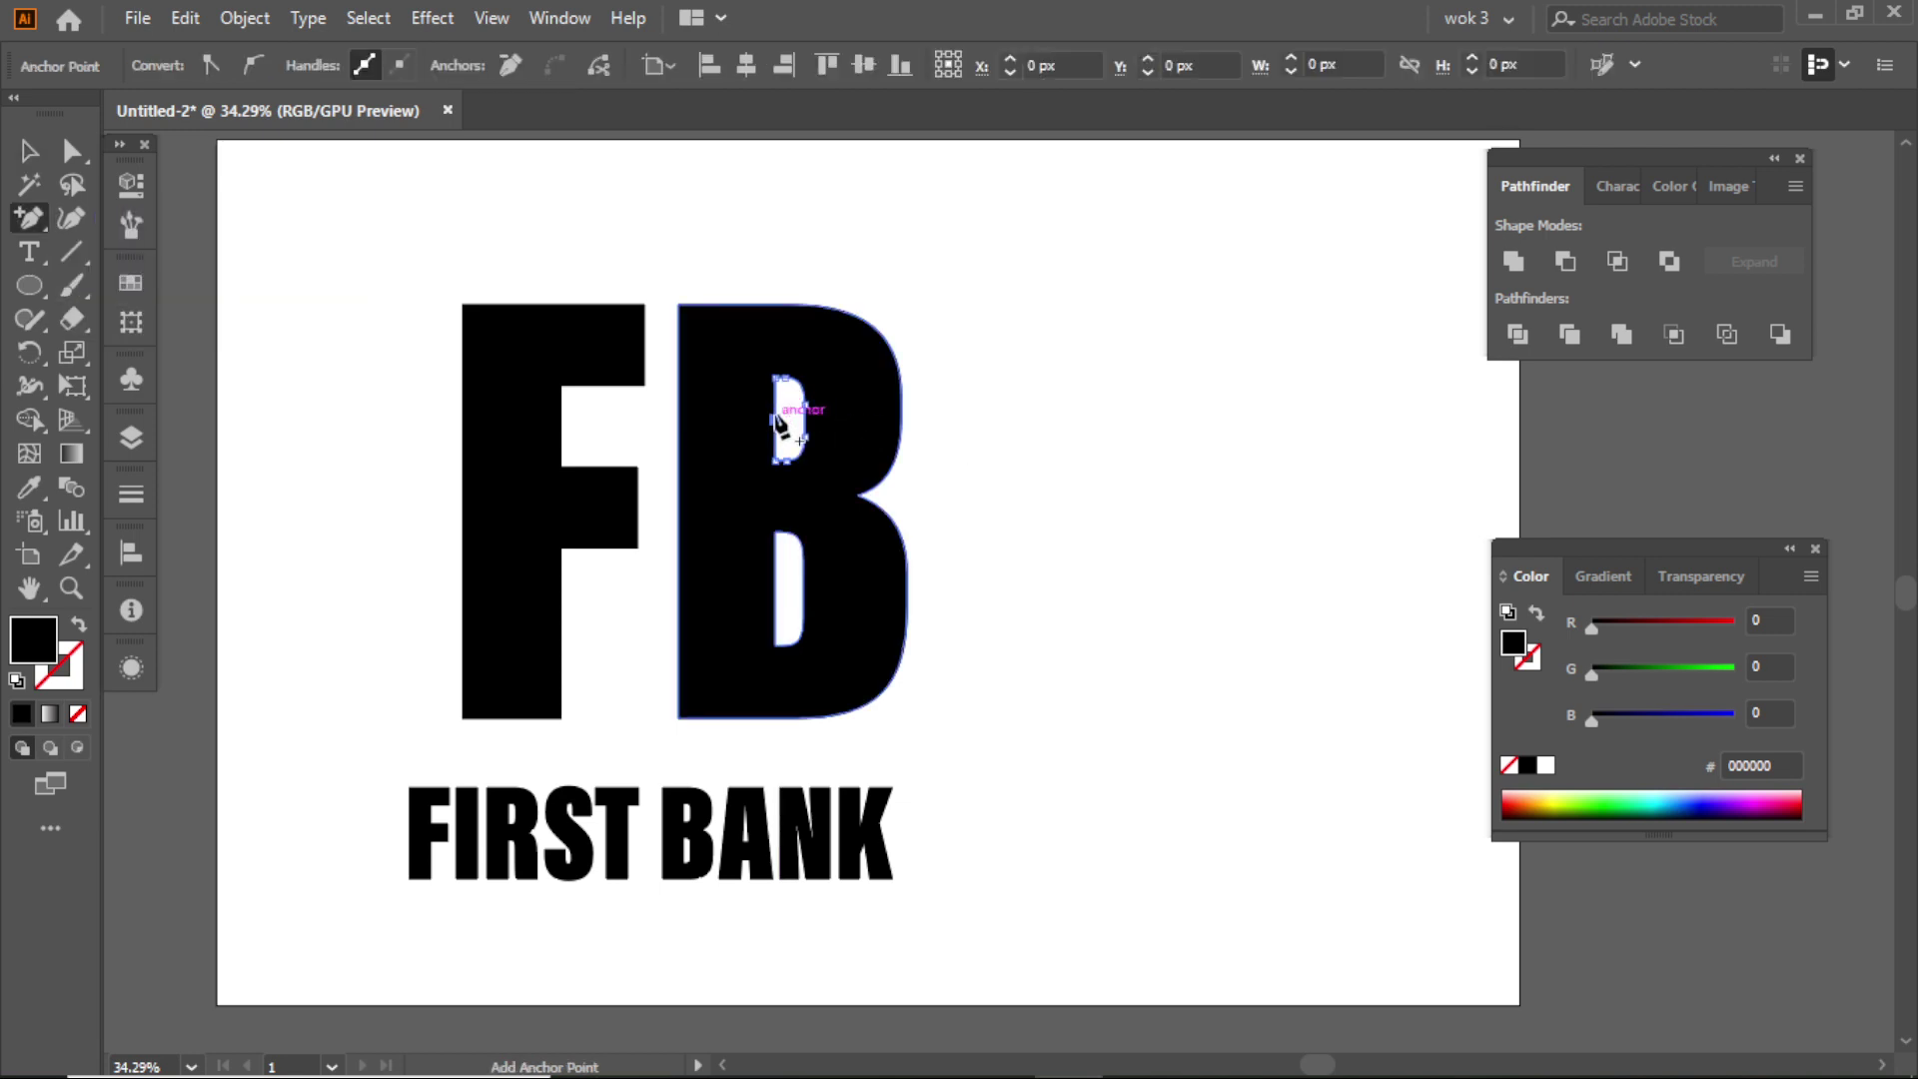
click(776, 420)
click(71, 150)
click(785, 384)
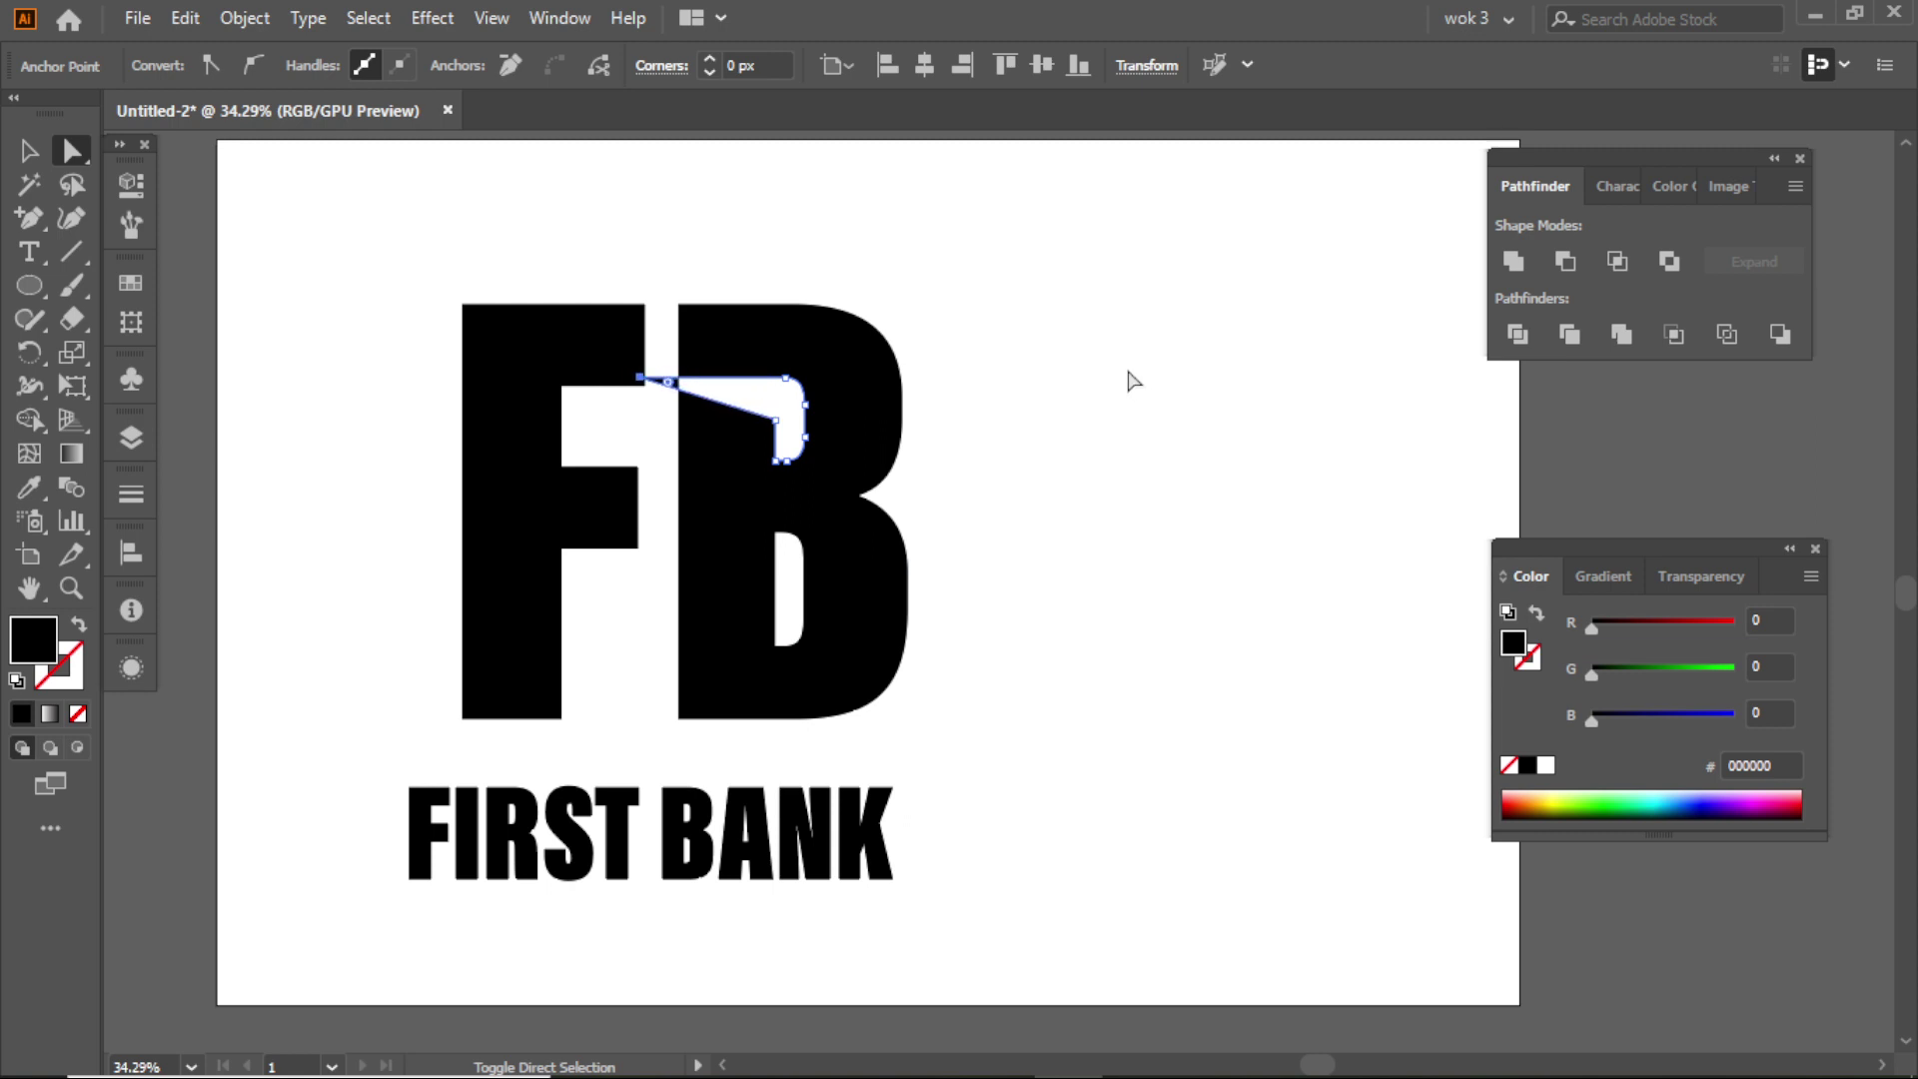
key(Left)
- Remove the small sliver sticking out between the F and the B with the Shape Builder tool
click(38, 151)
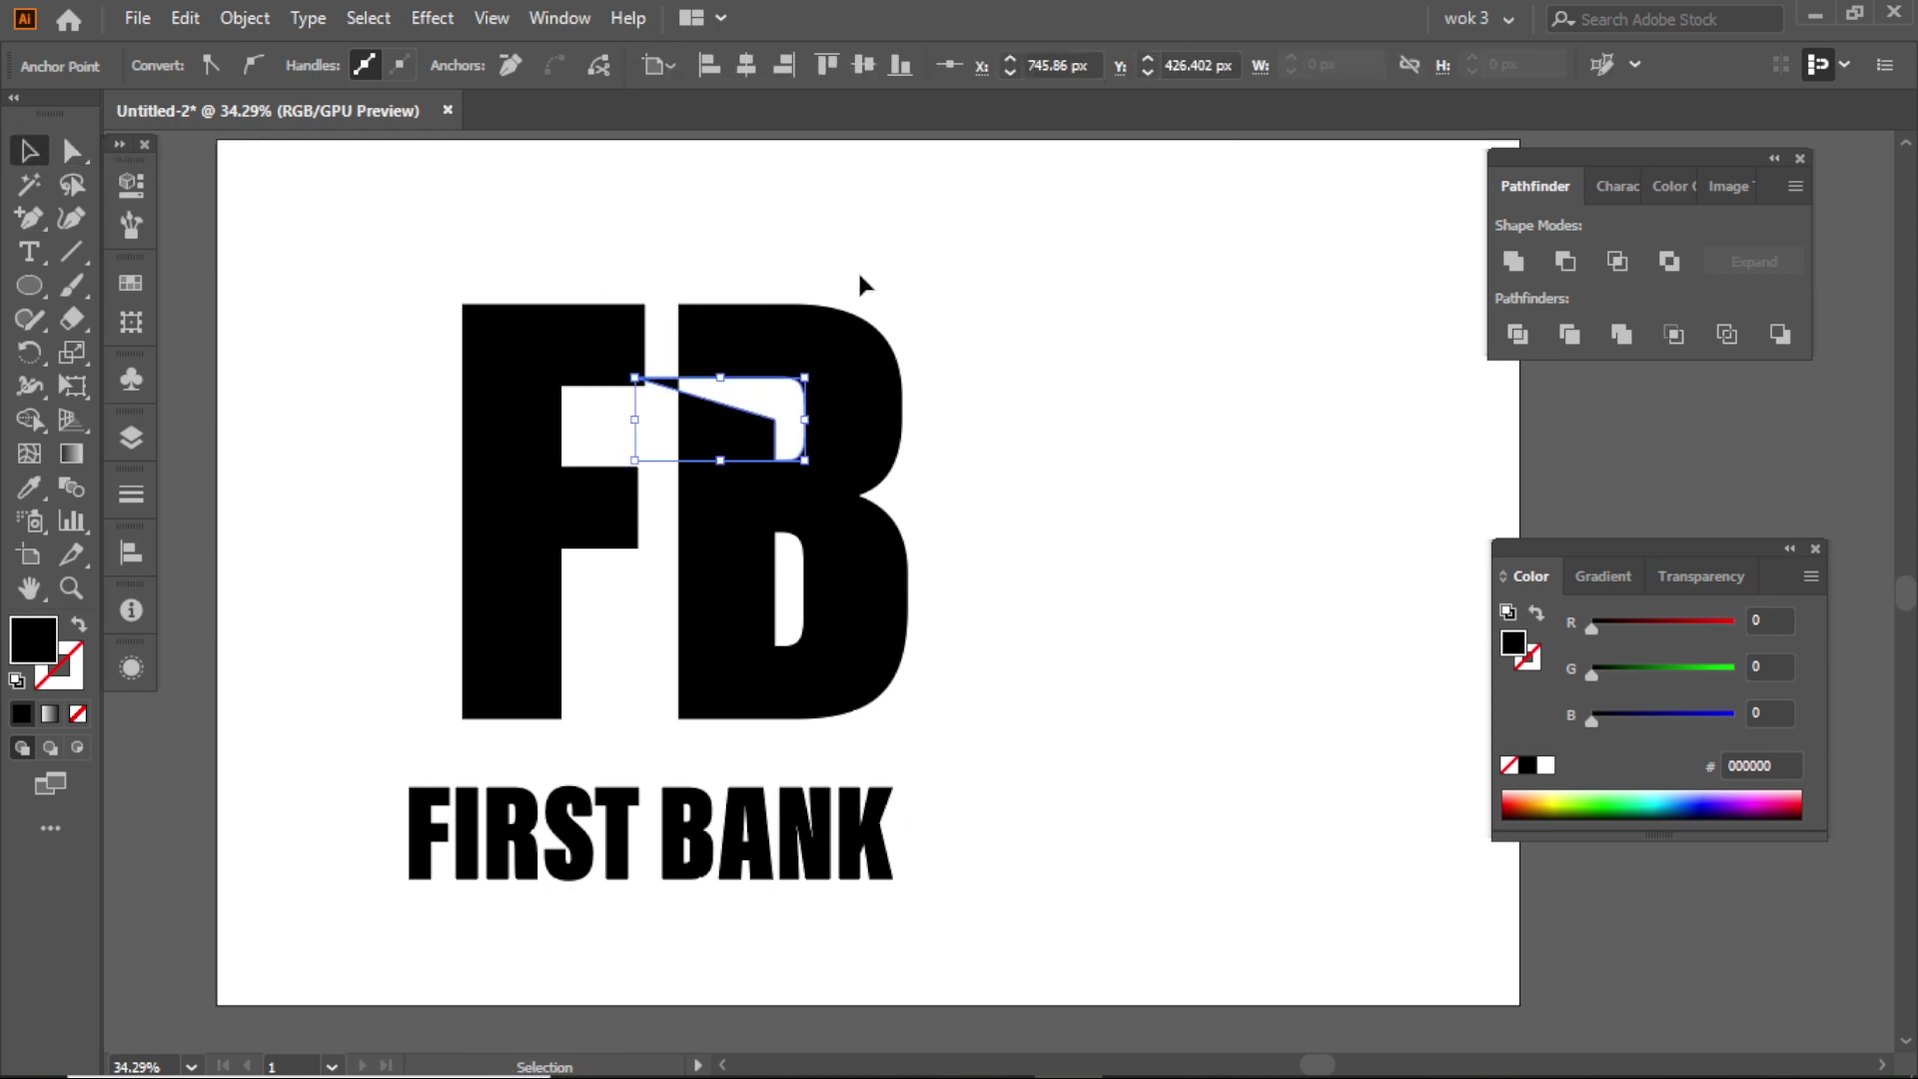
click(857, 407)
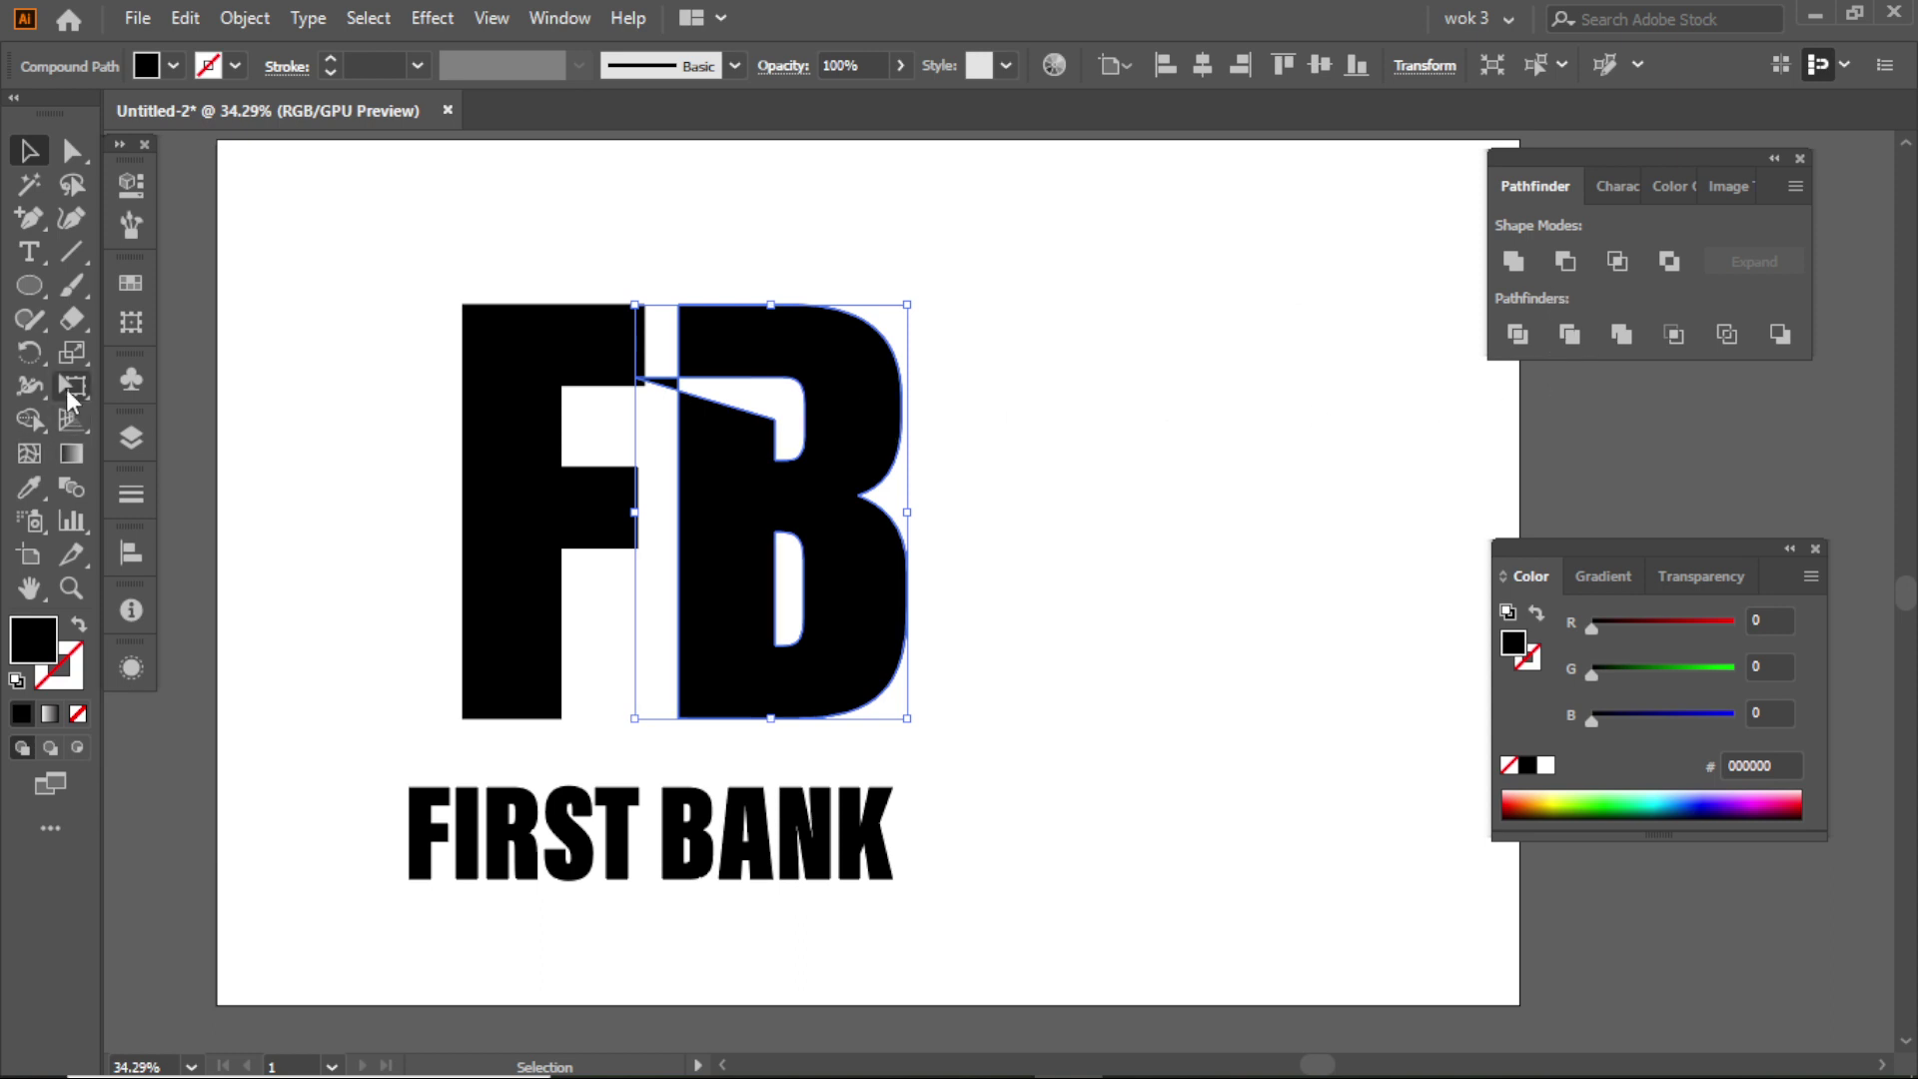
click(29, 420)
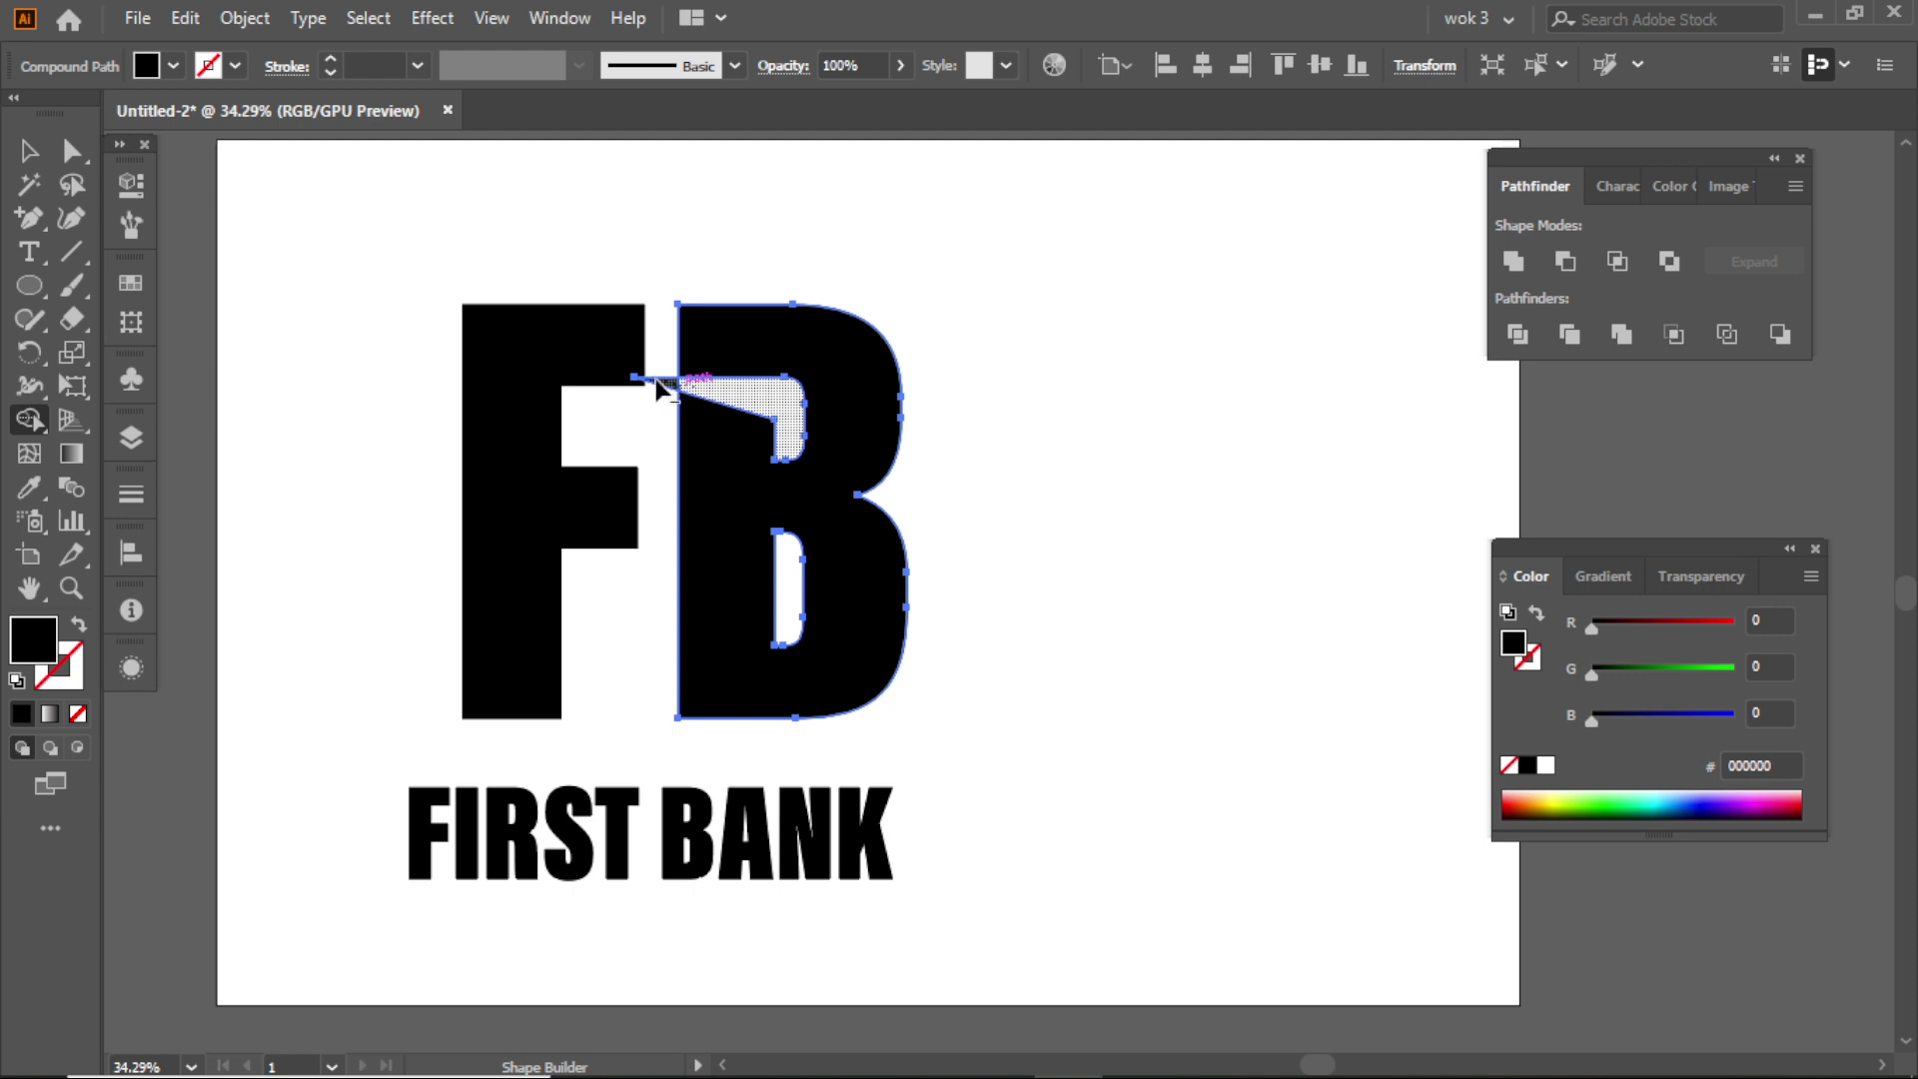
click(659, 387)
- Select the two anchor points at the left end of the B's top bar and change the B's fill to red F10000
click(71, 149)
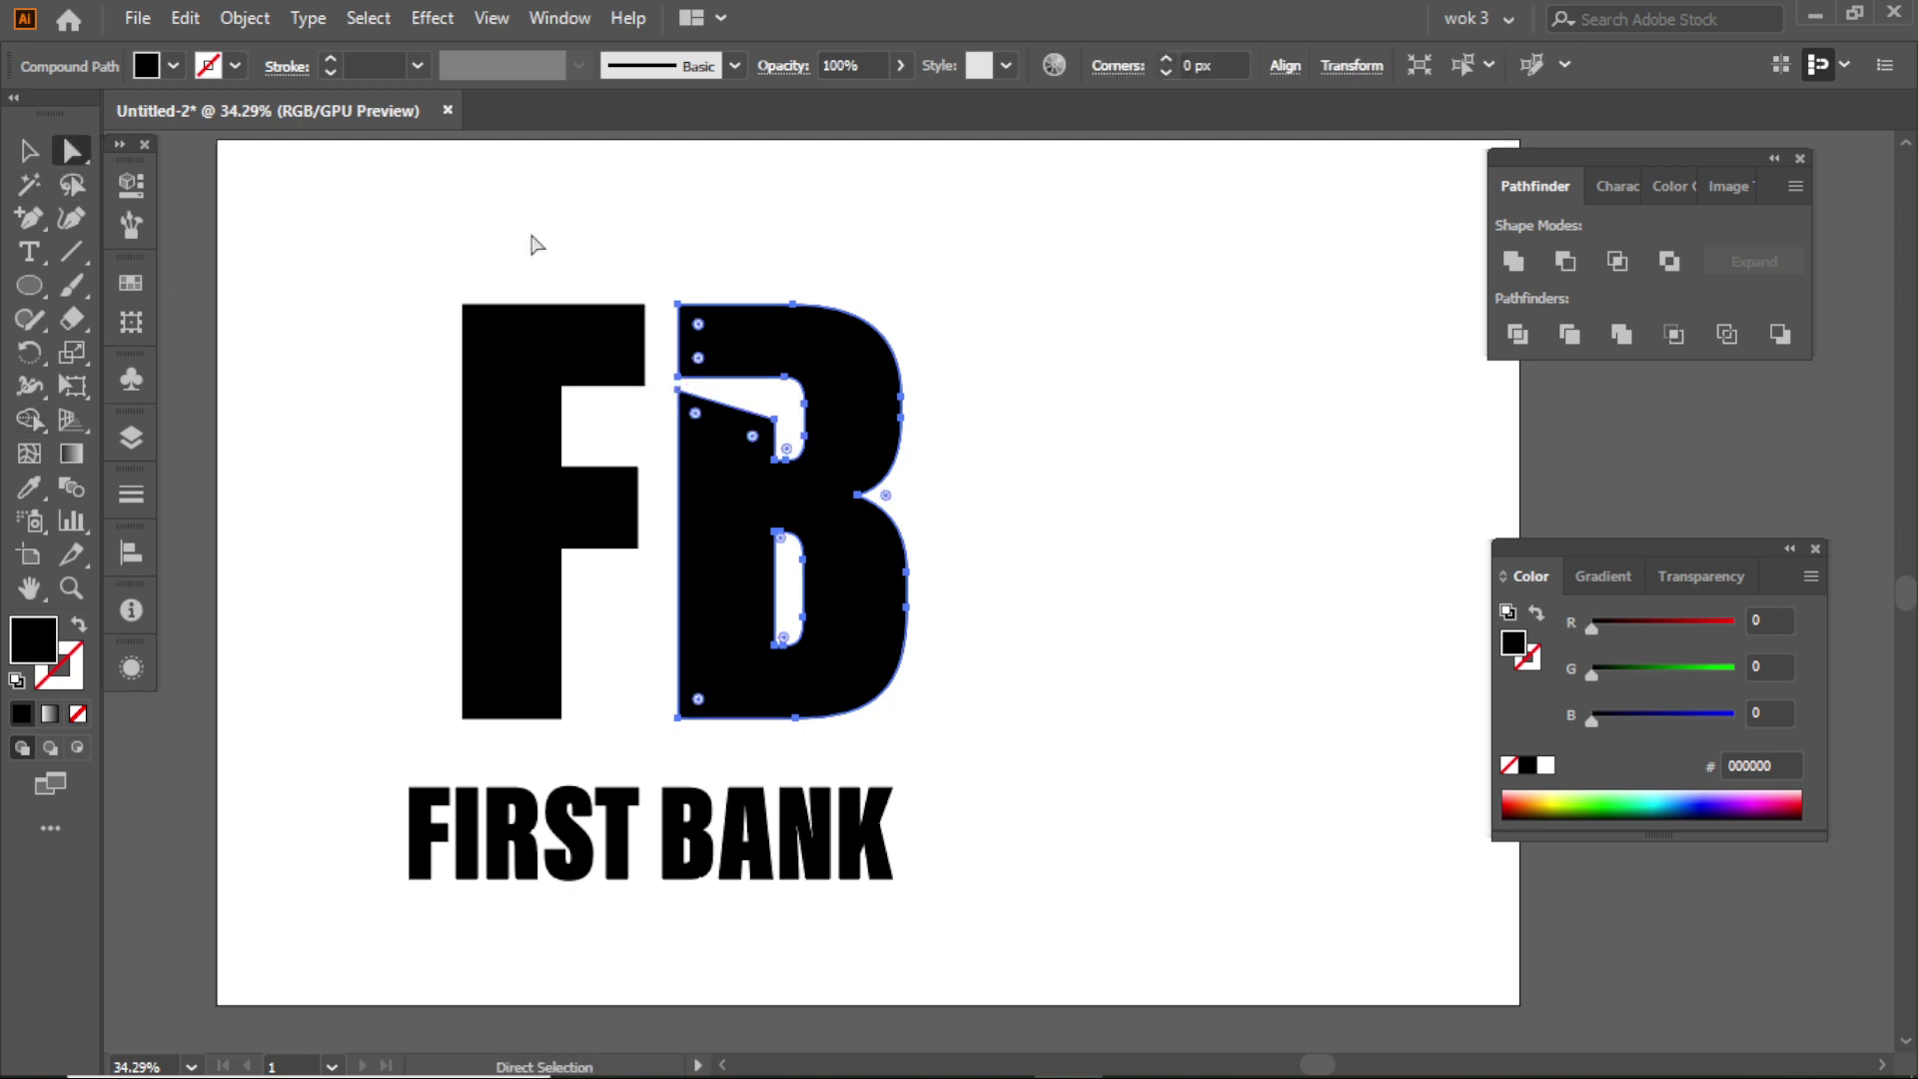
click(660, 297)
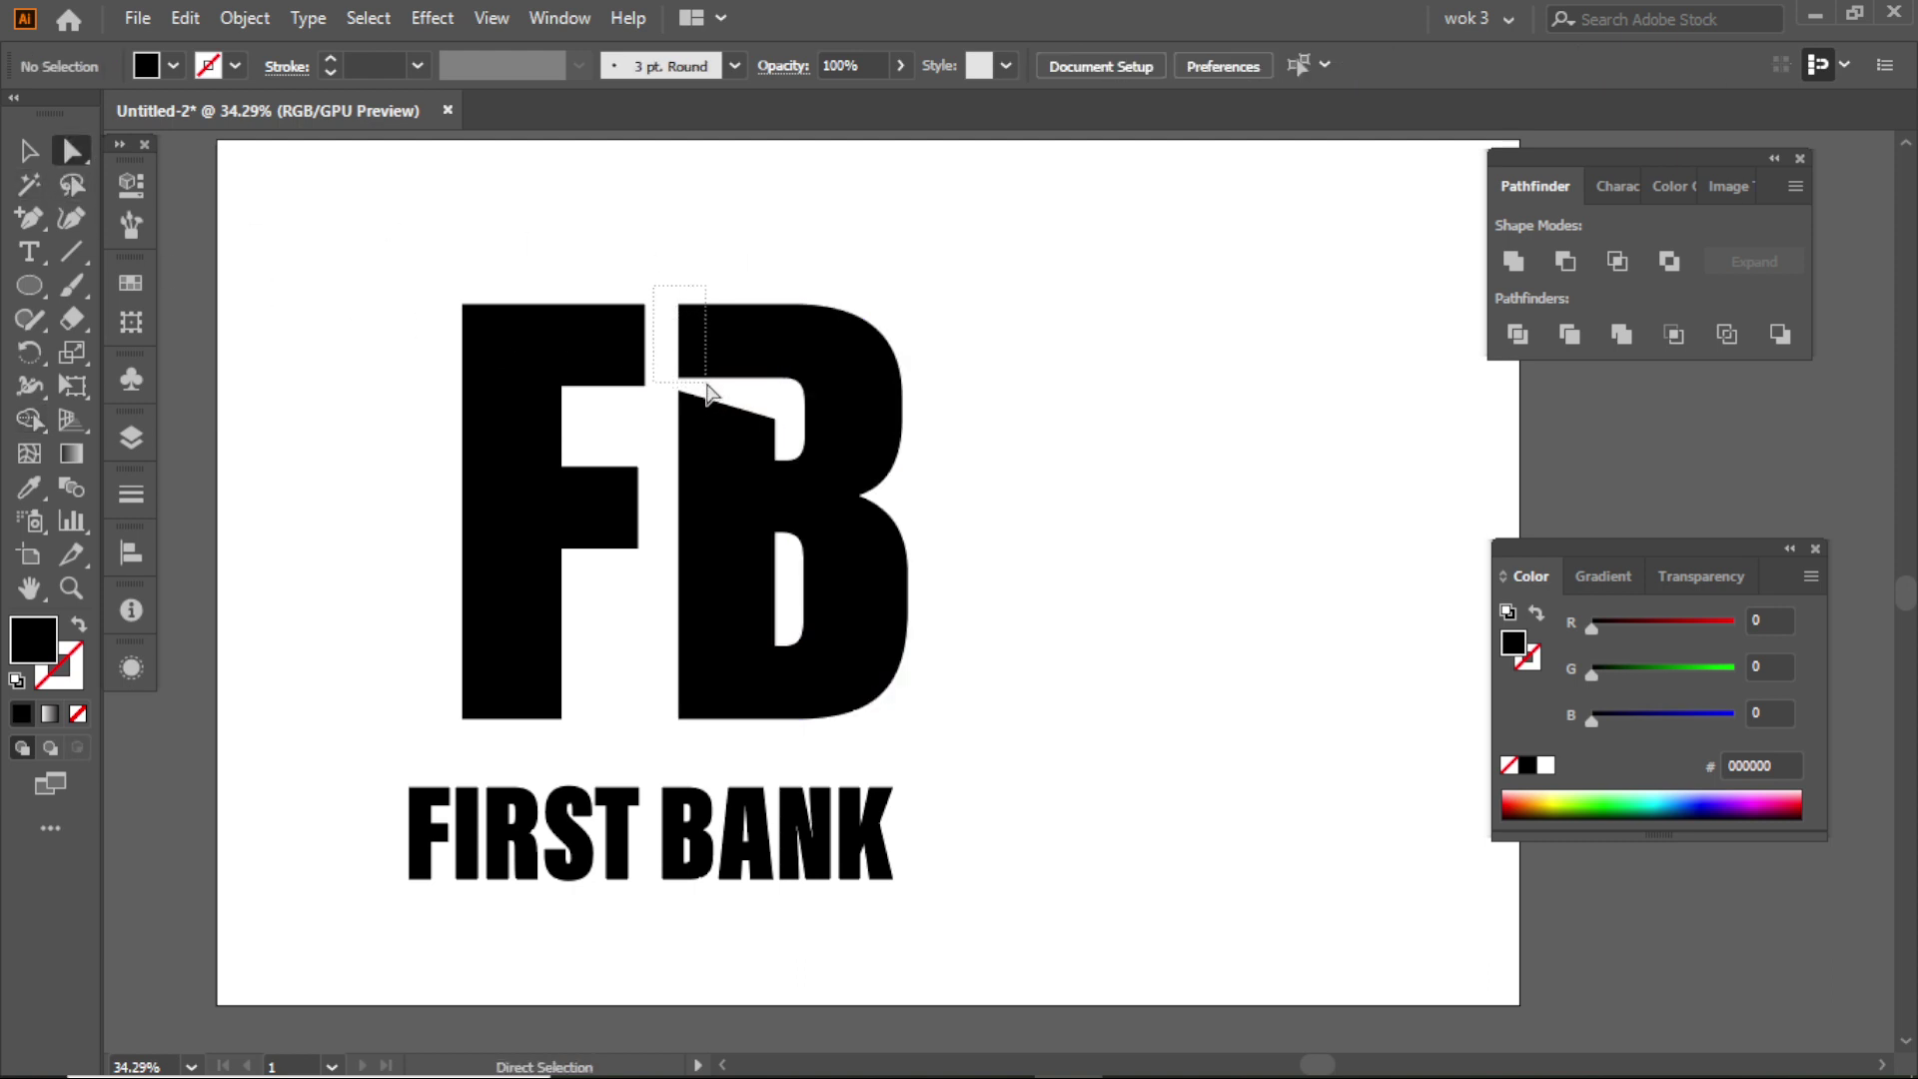
drag(706, 392, 707, 392)
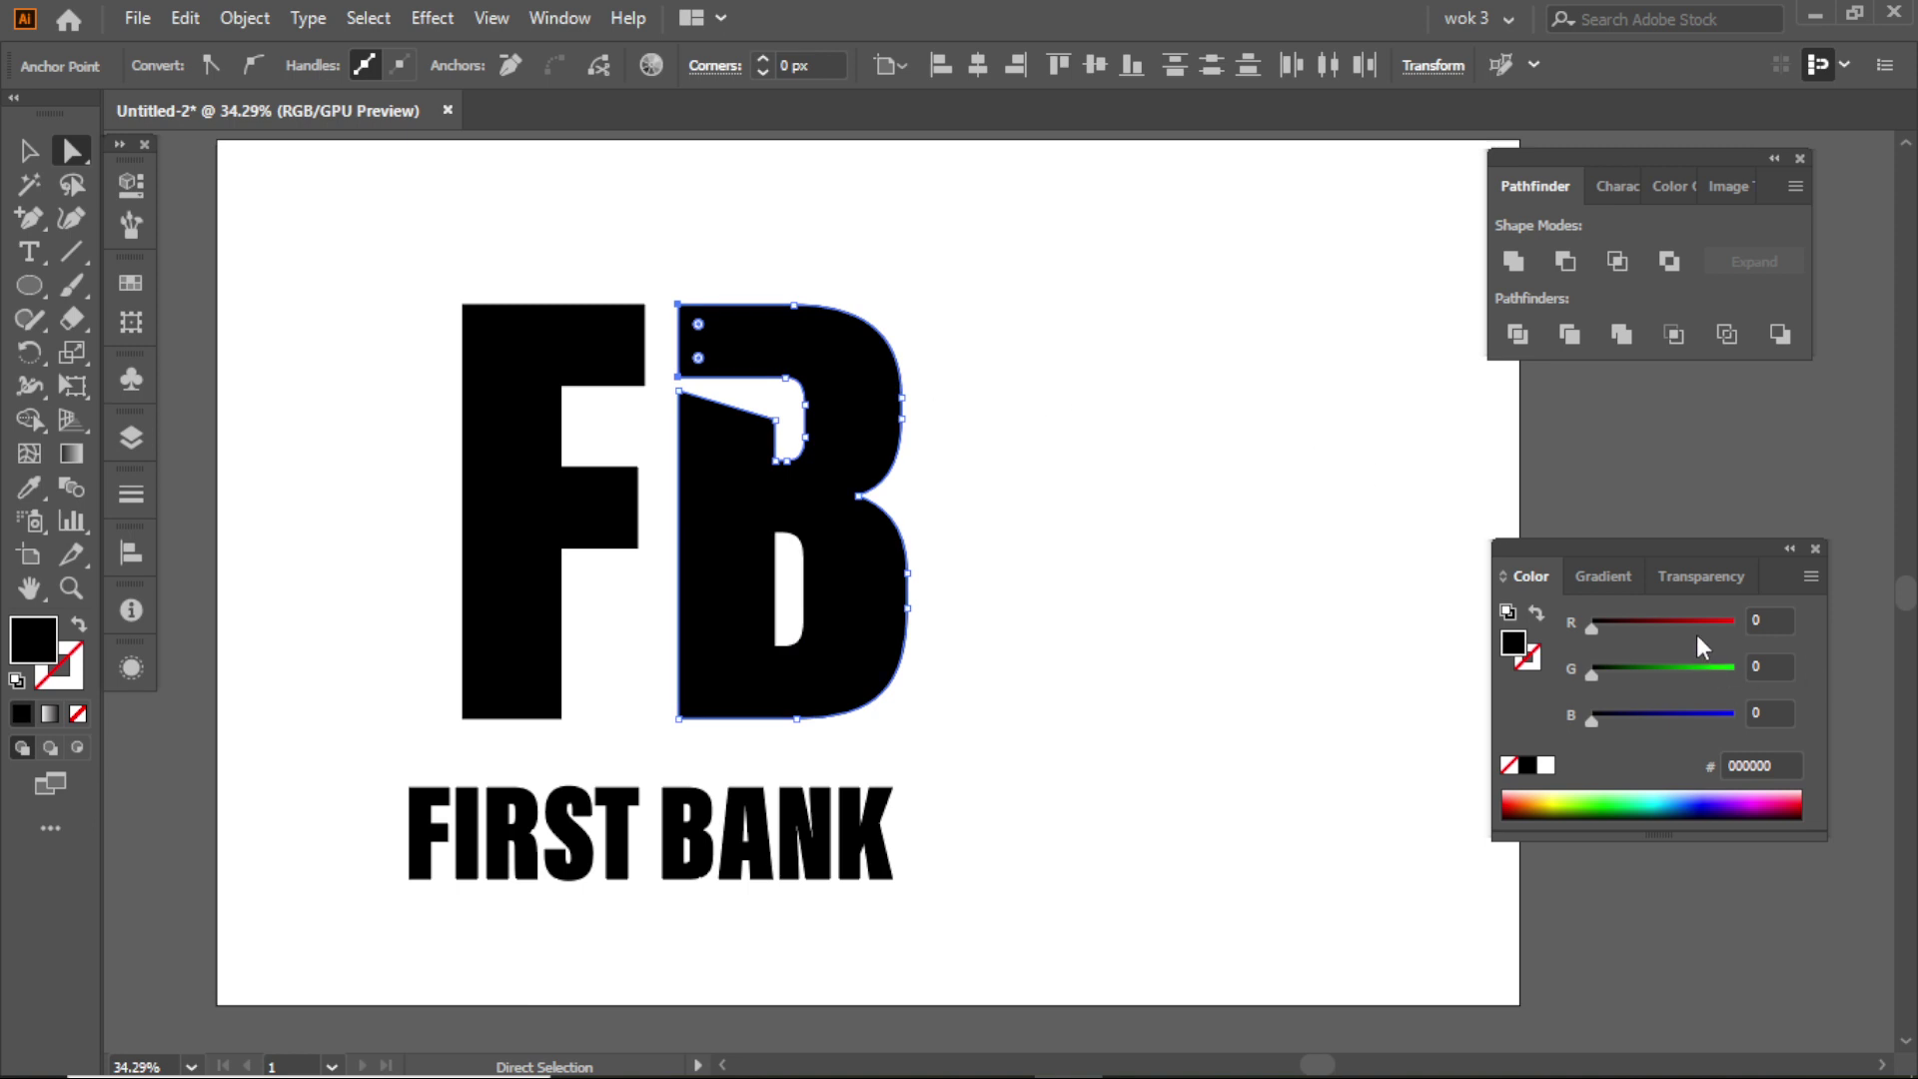
drag(1696, 627, 1726, 621)
- Extend the left end of the B's top bar horizontally across the F's upper arm, up to its stem, and deselect it
key(shift+Left)
key(shift+Left)
key(shift+Left)
key(shift+Left)
key(shift+Left)
key(shift+Left)
key(shift+Left)
key(shift+Left)
key(shift+Left)
key(shift+Left)
key(shift+Left)
key(shift+Left)
key(shift+Left)
key(shift+Left)
key(shift+Left)
key(shift+Left)
key(shift+Left)
key(shift+Left)
key(shift+Left)
key(shift+Left)
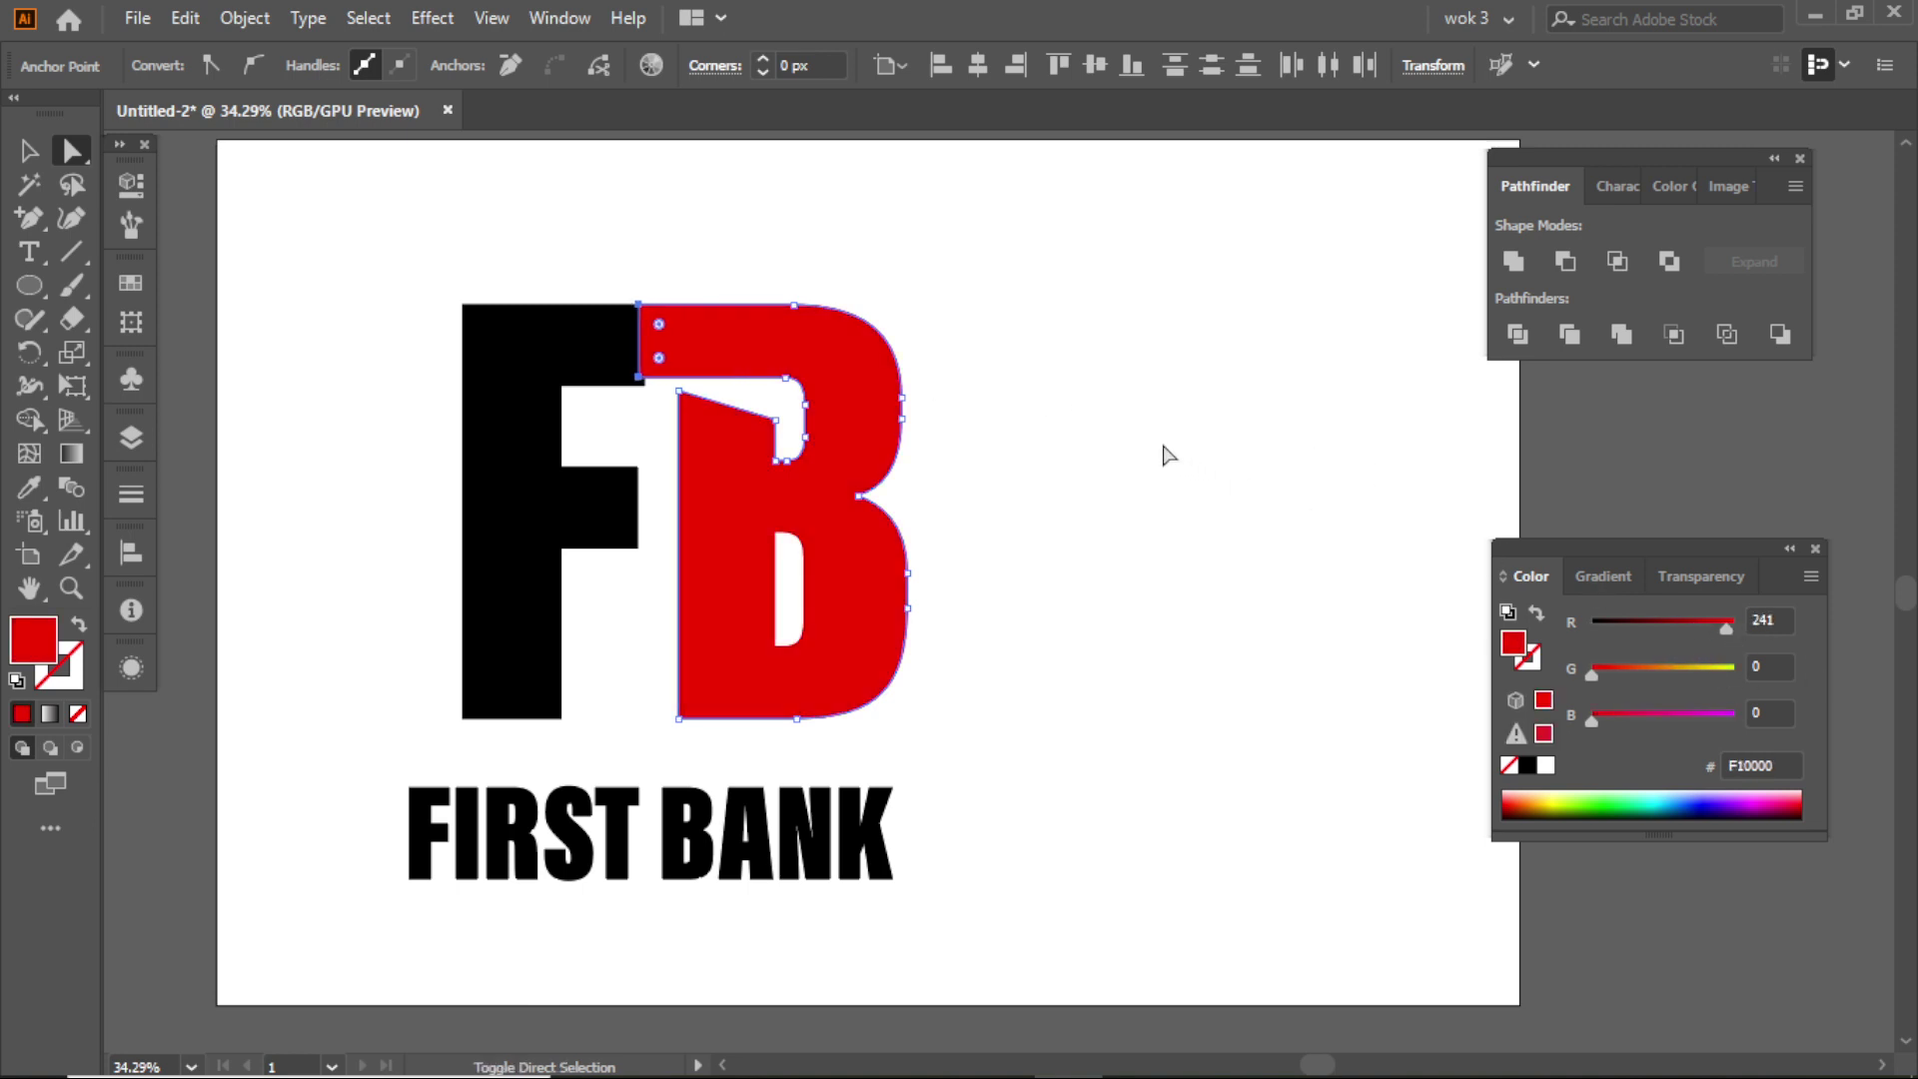
click(28, 150)
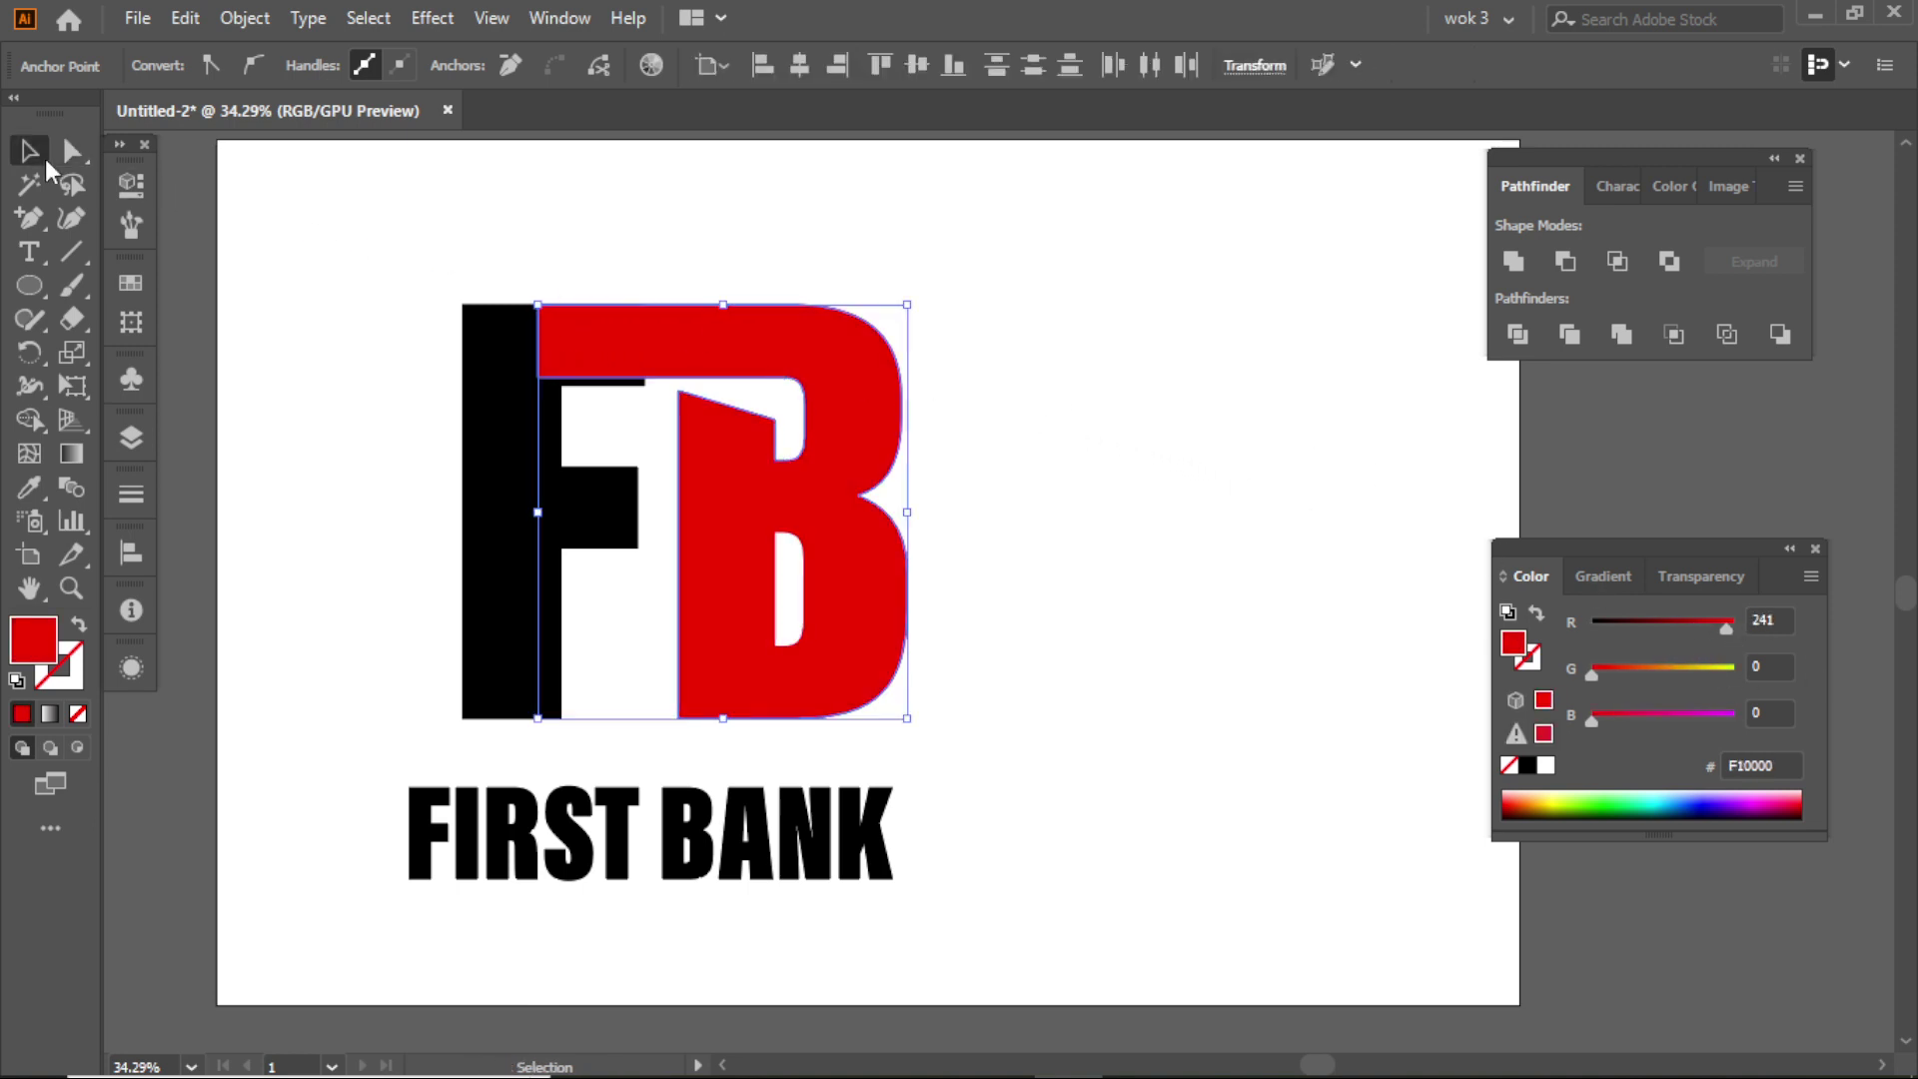
key(ctrl+shift+a)
- Move the lower-right corner anchor of the F's upper arm up behind the red bar and deselect the F
click(70, 151)
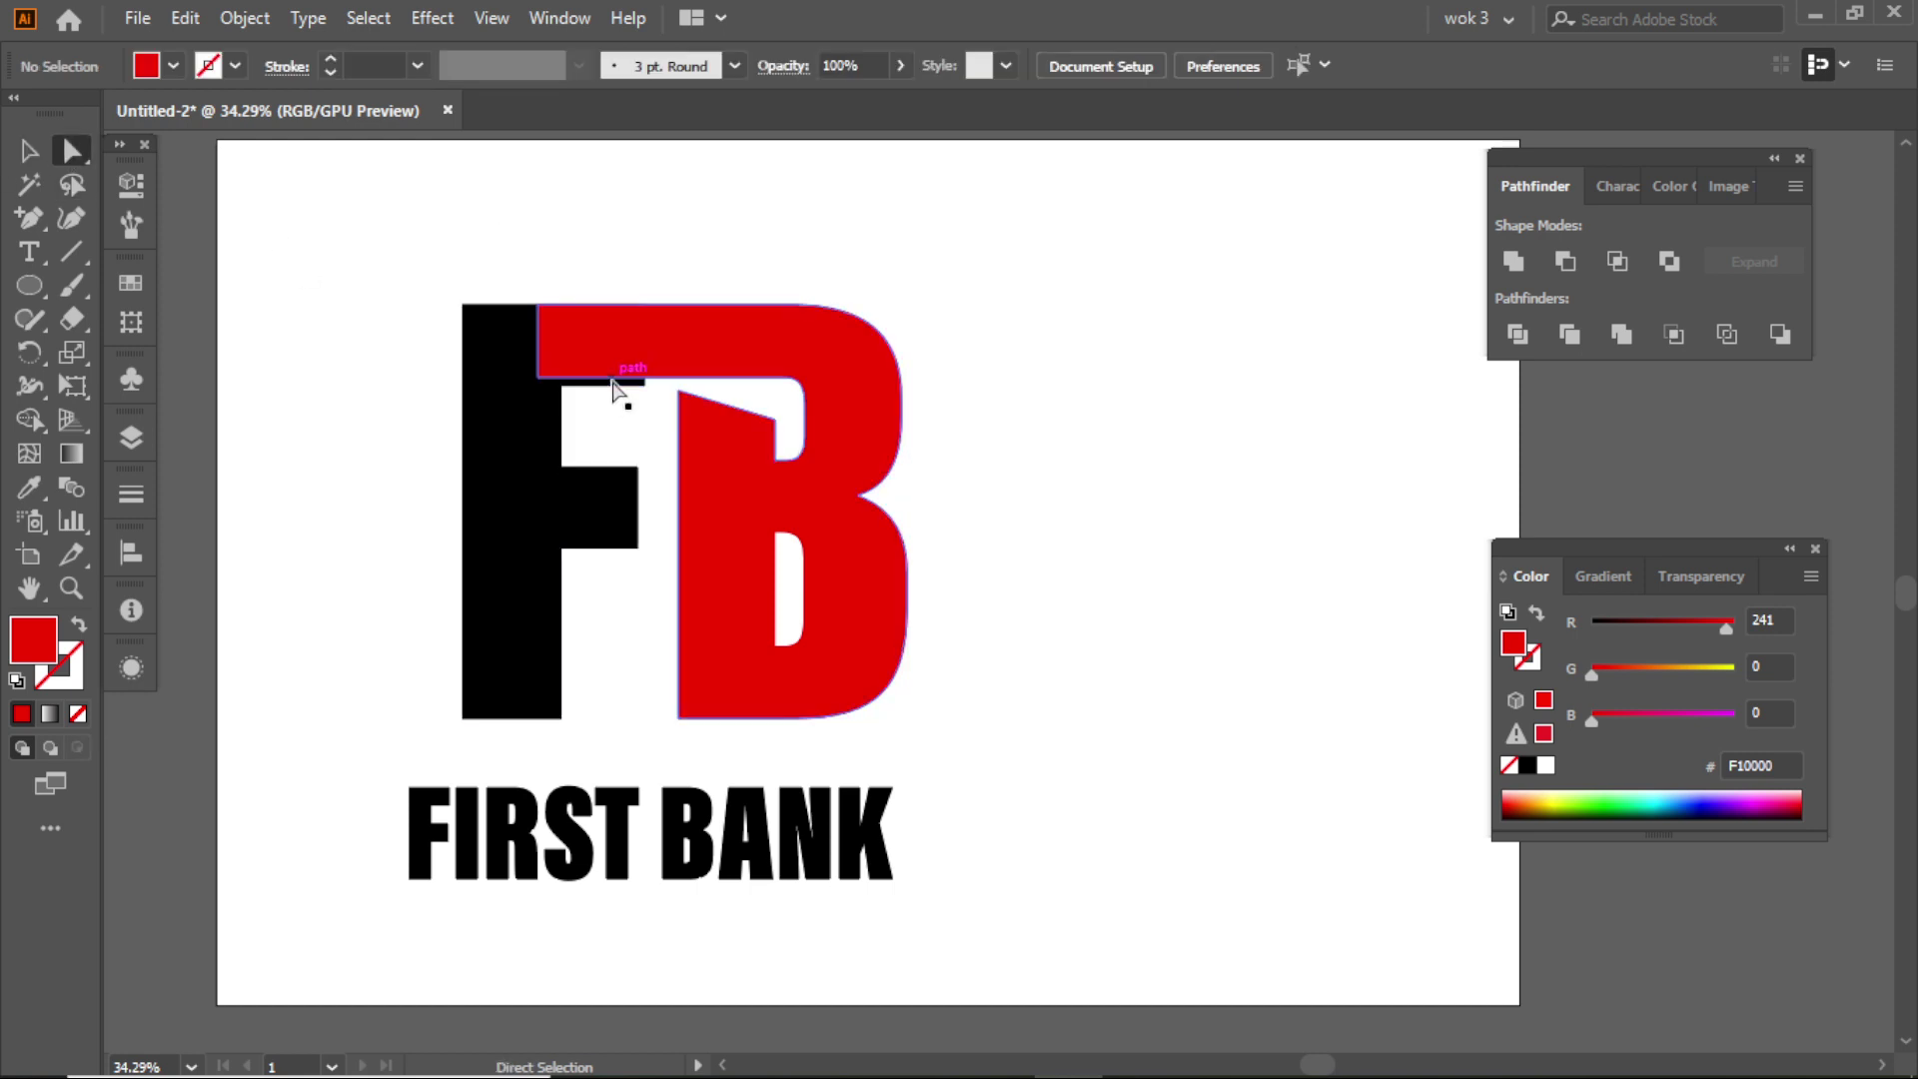
mouse_move(641, 380)
mouse_down()
mouse_move(656, 399)
mouse_move(628, 349)
mouse_up()
click(650, 392)
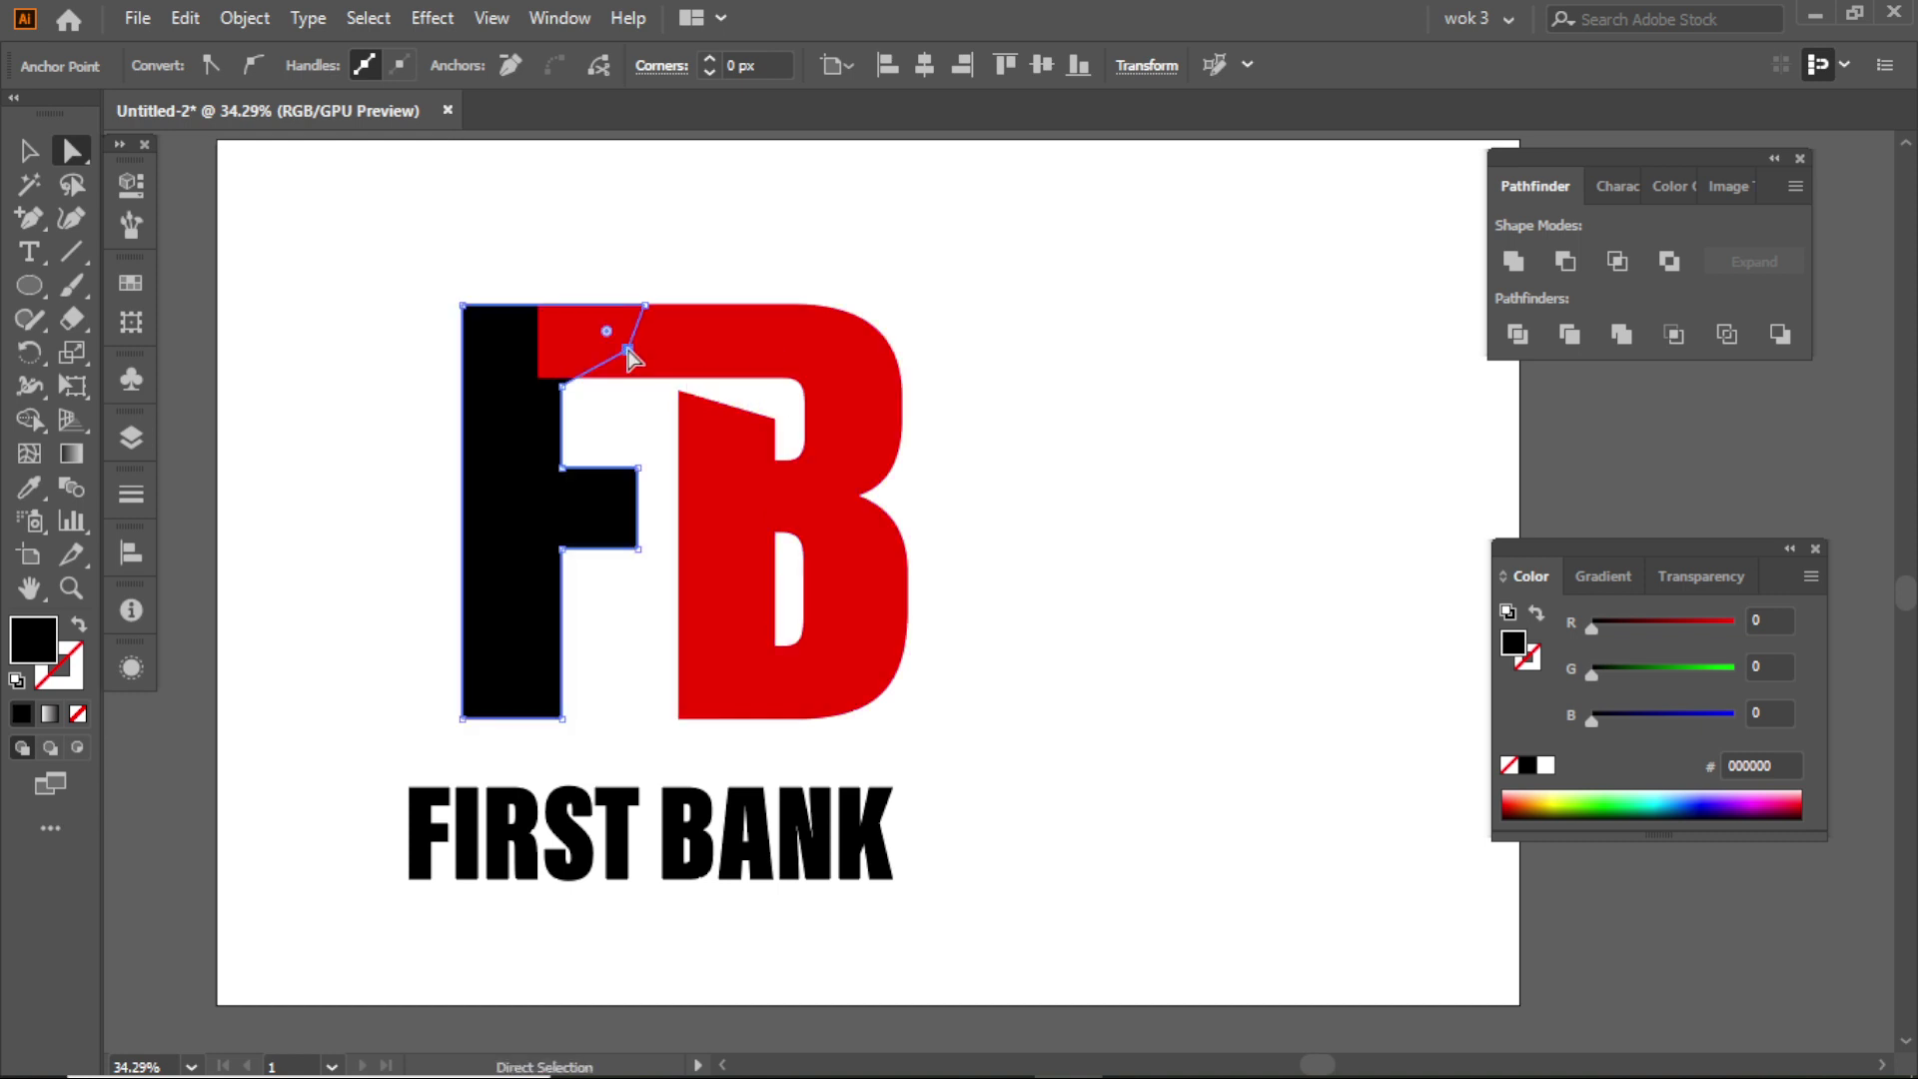
click(28, 150)
click(715, 245)
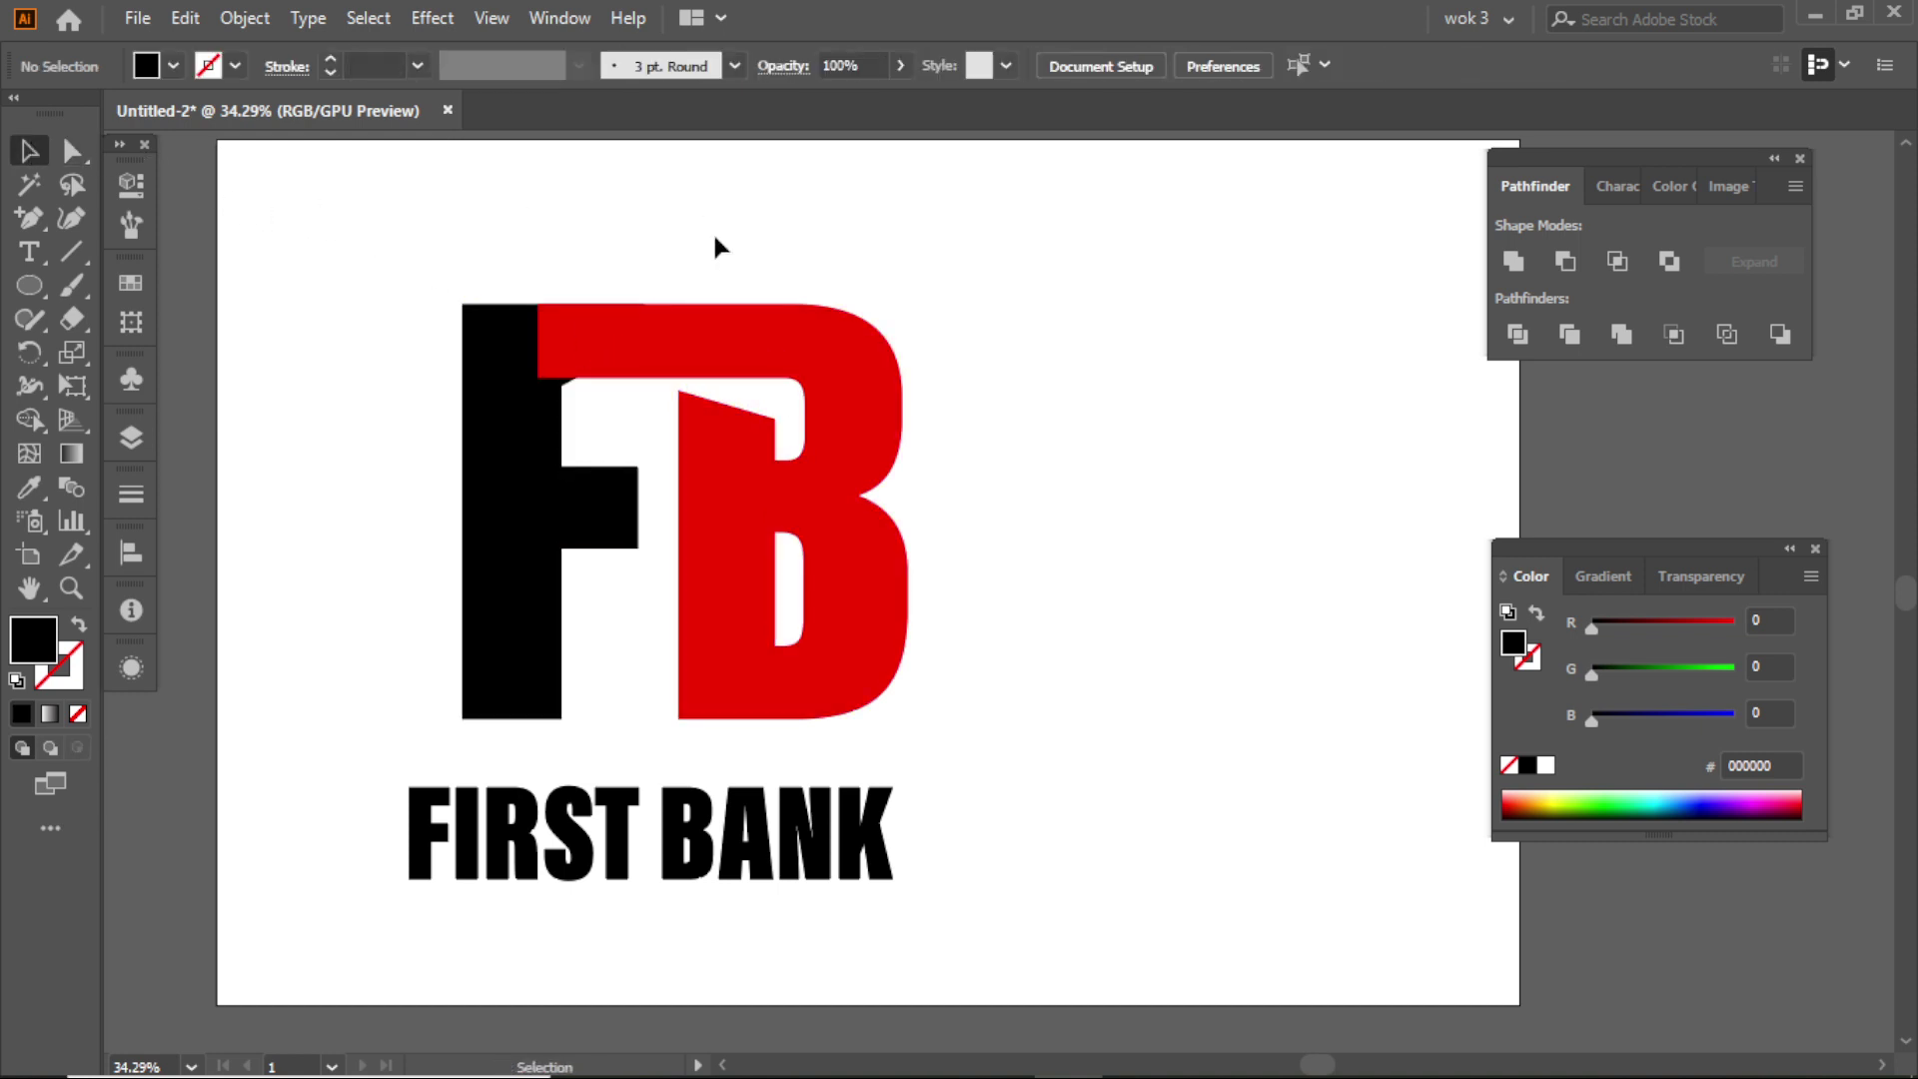
drag(27, 217, 86, 227)
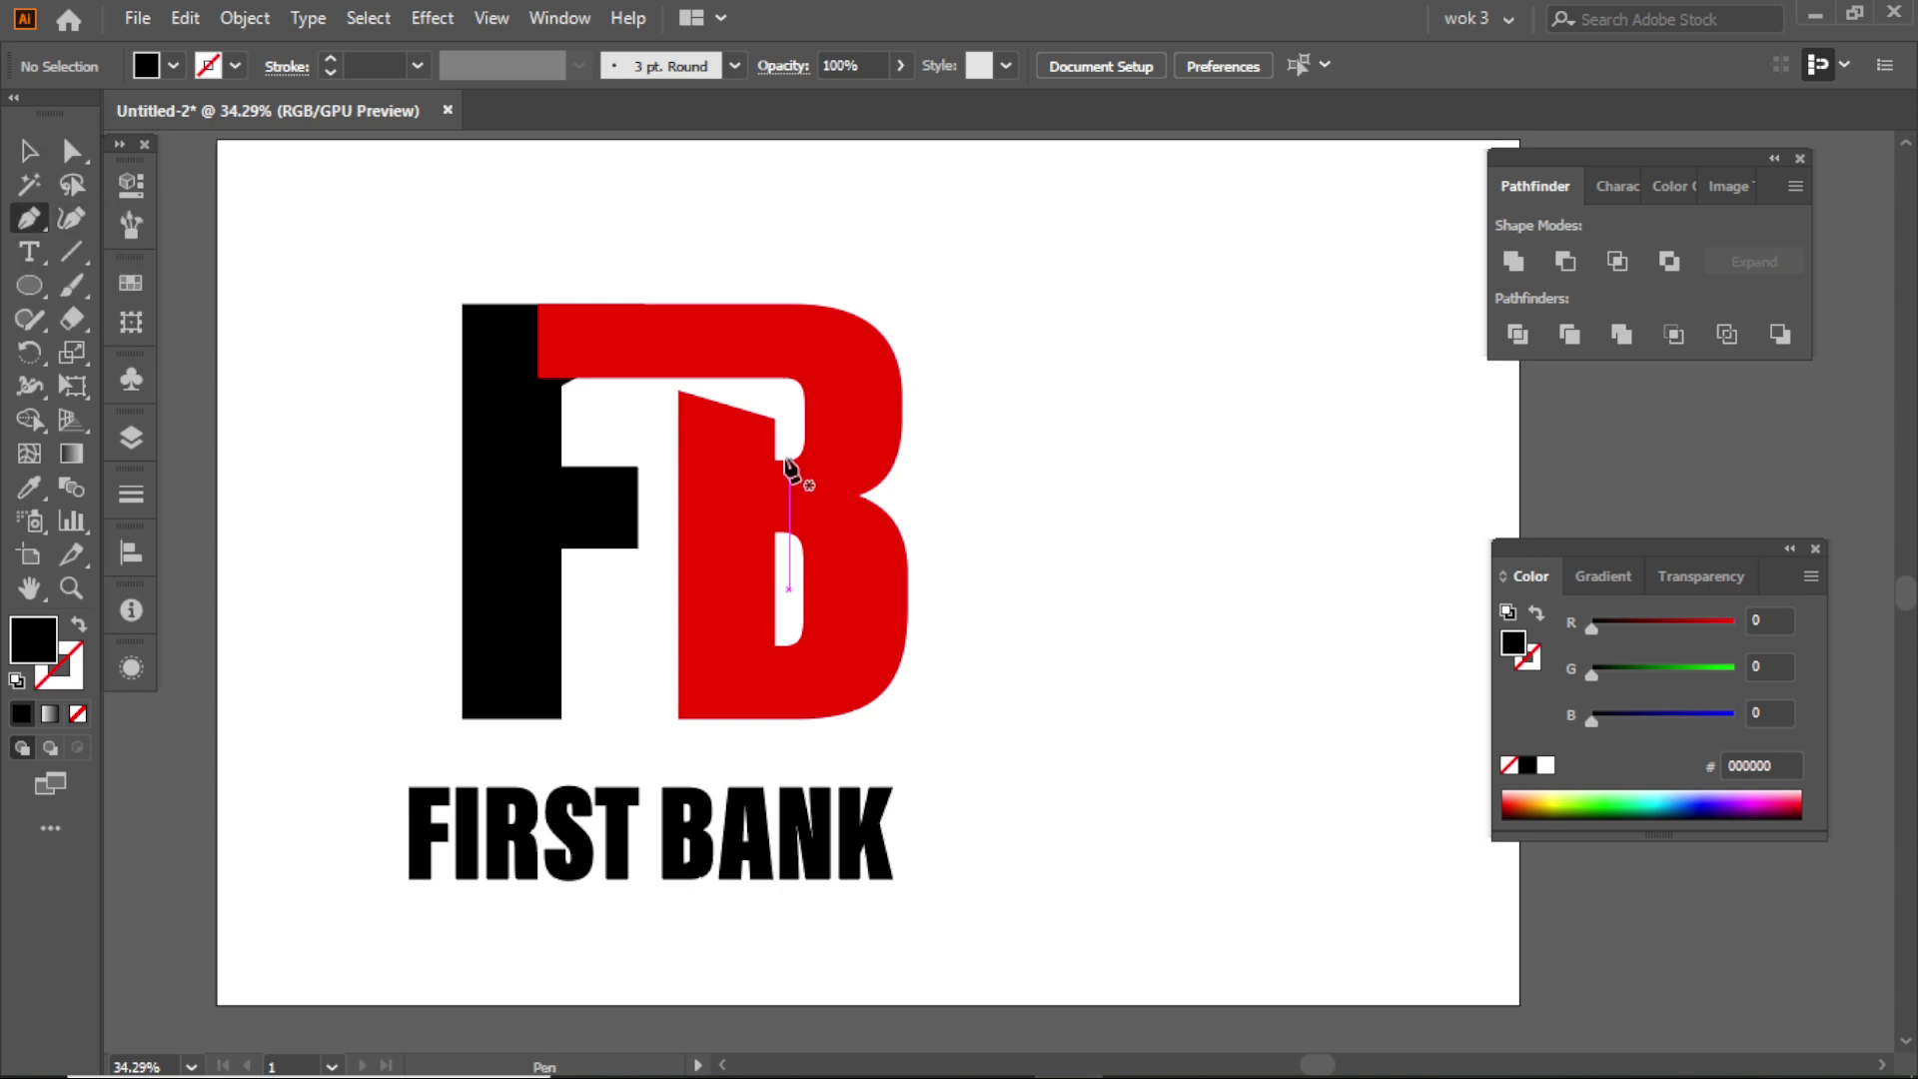
click(681, 391)
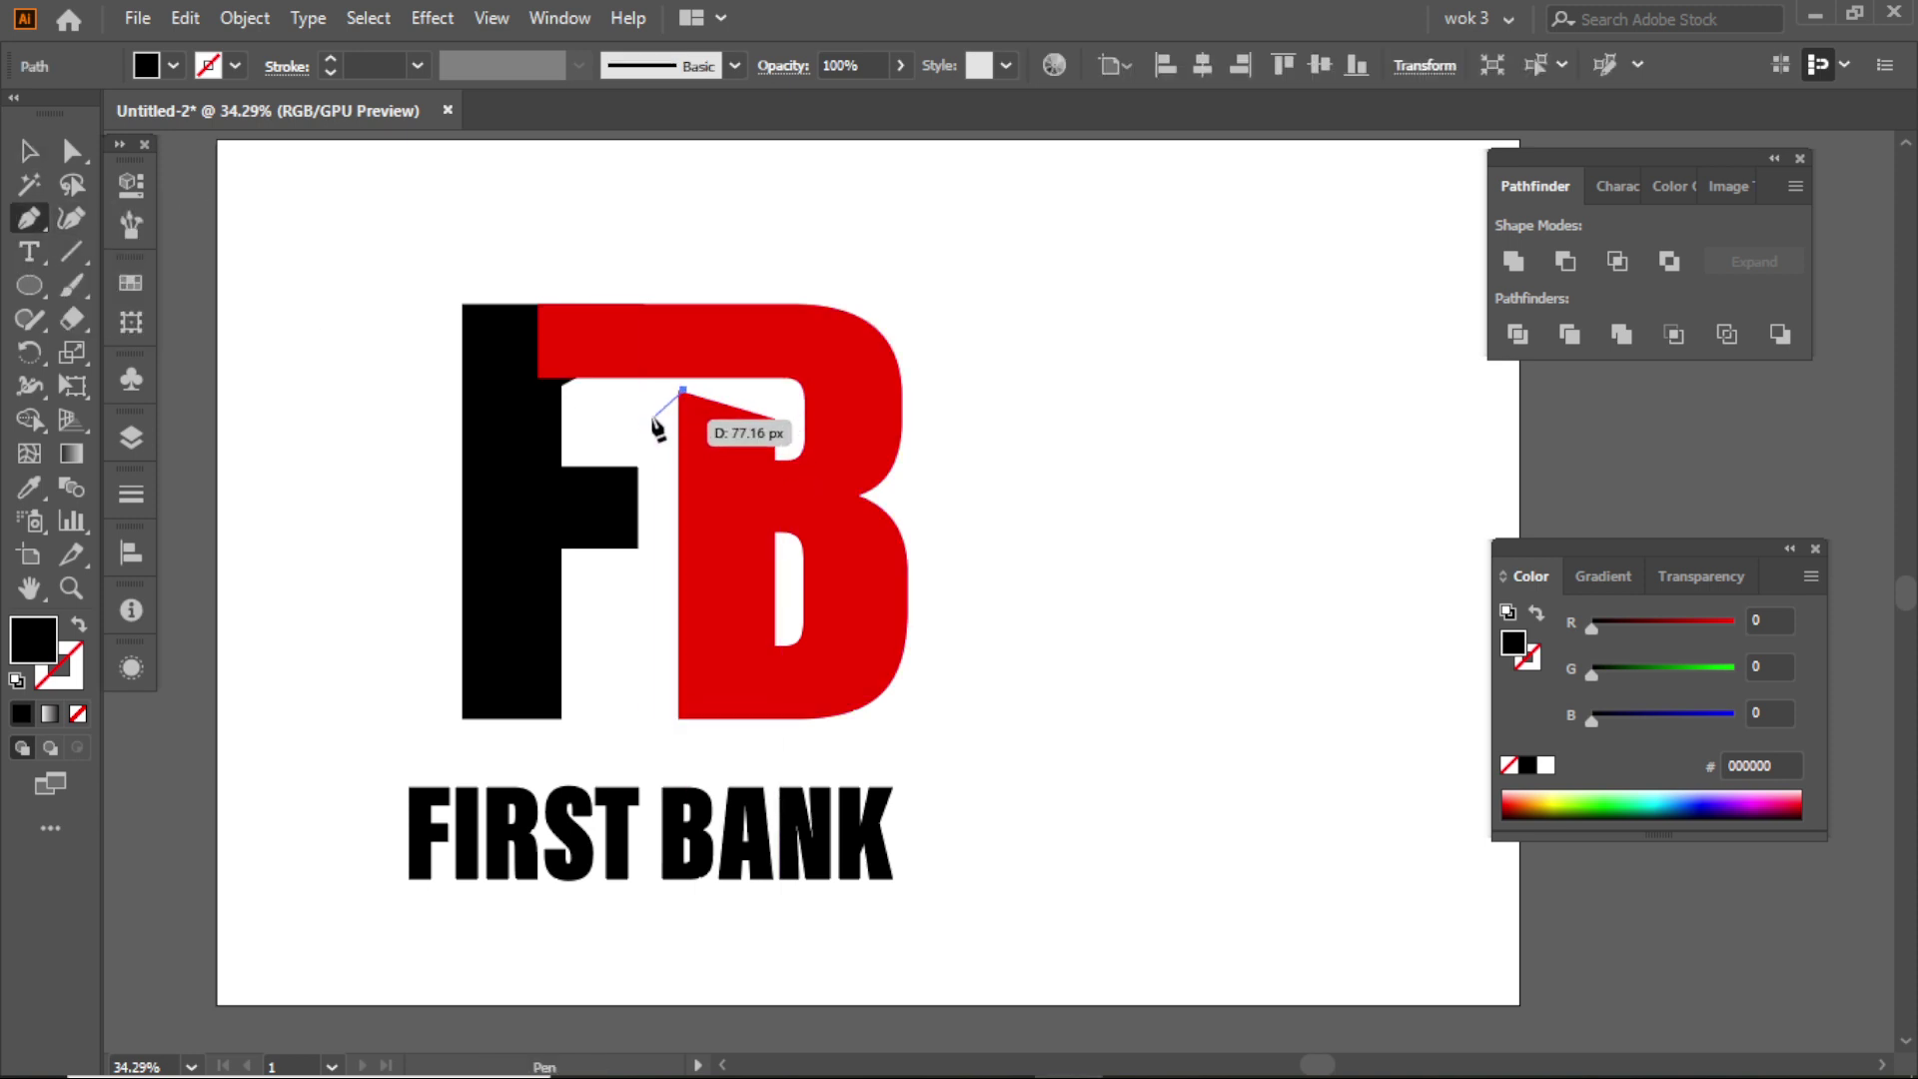
drag(659, 409, 642, 416)
scroll(642, 415, up, 2)
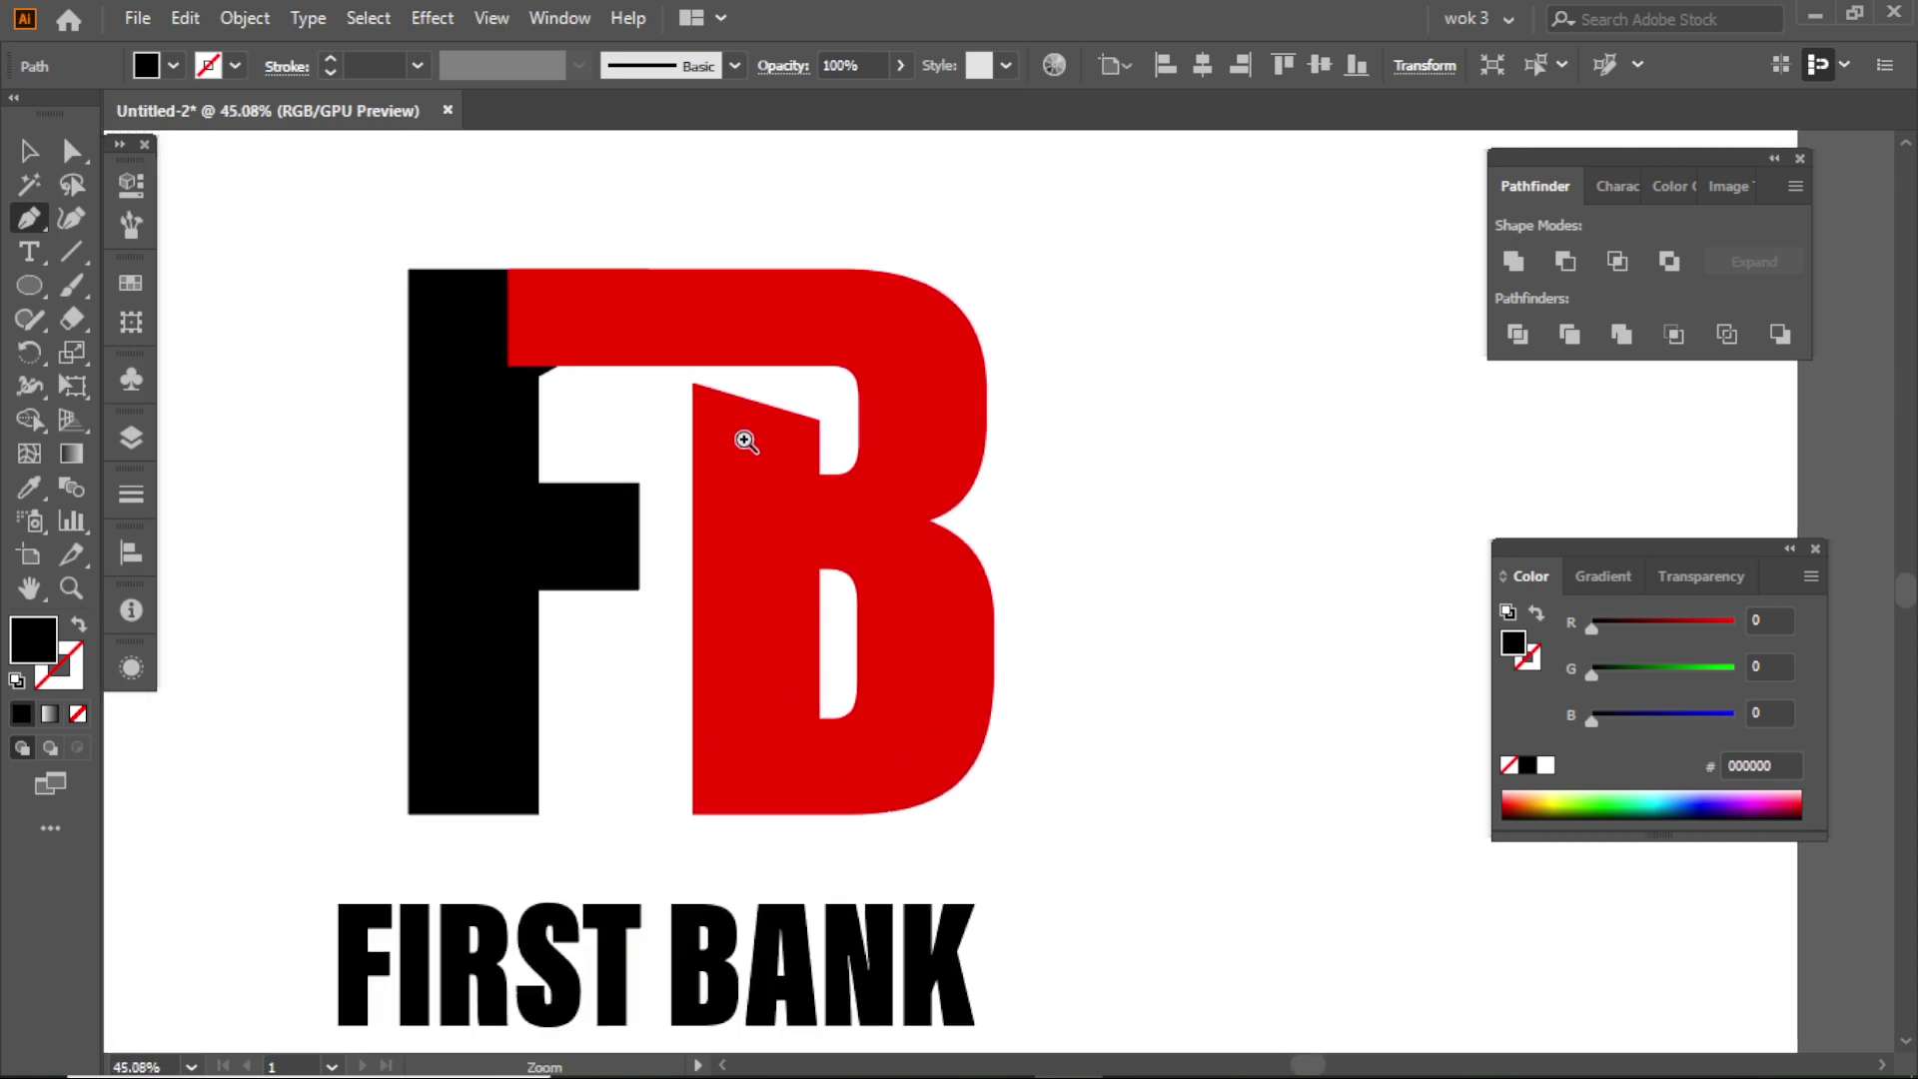
click(28, 151)
click(499, 187)
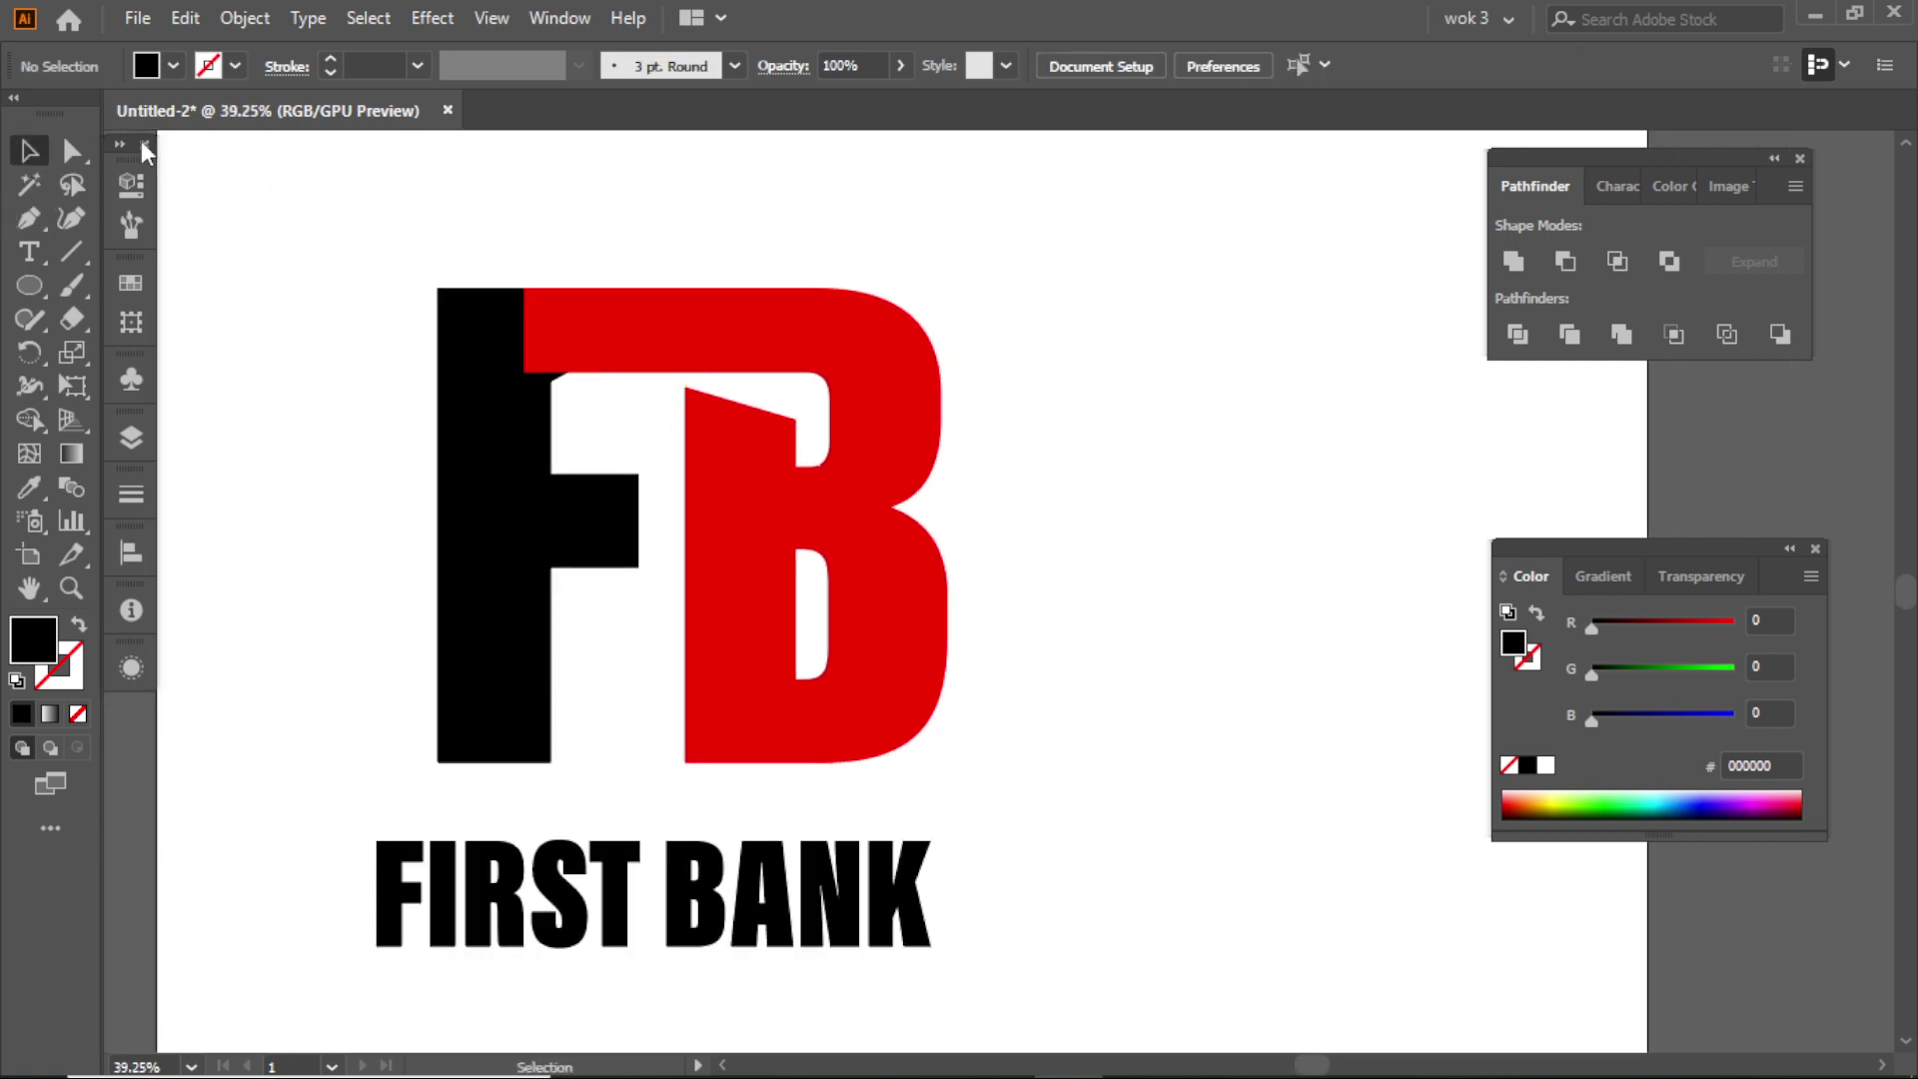
- Shift the B horizontally to the right until its top bar begins at the outer corner of the F's short upper arm, and deselect it
click(691, 390)
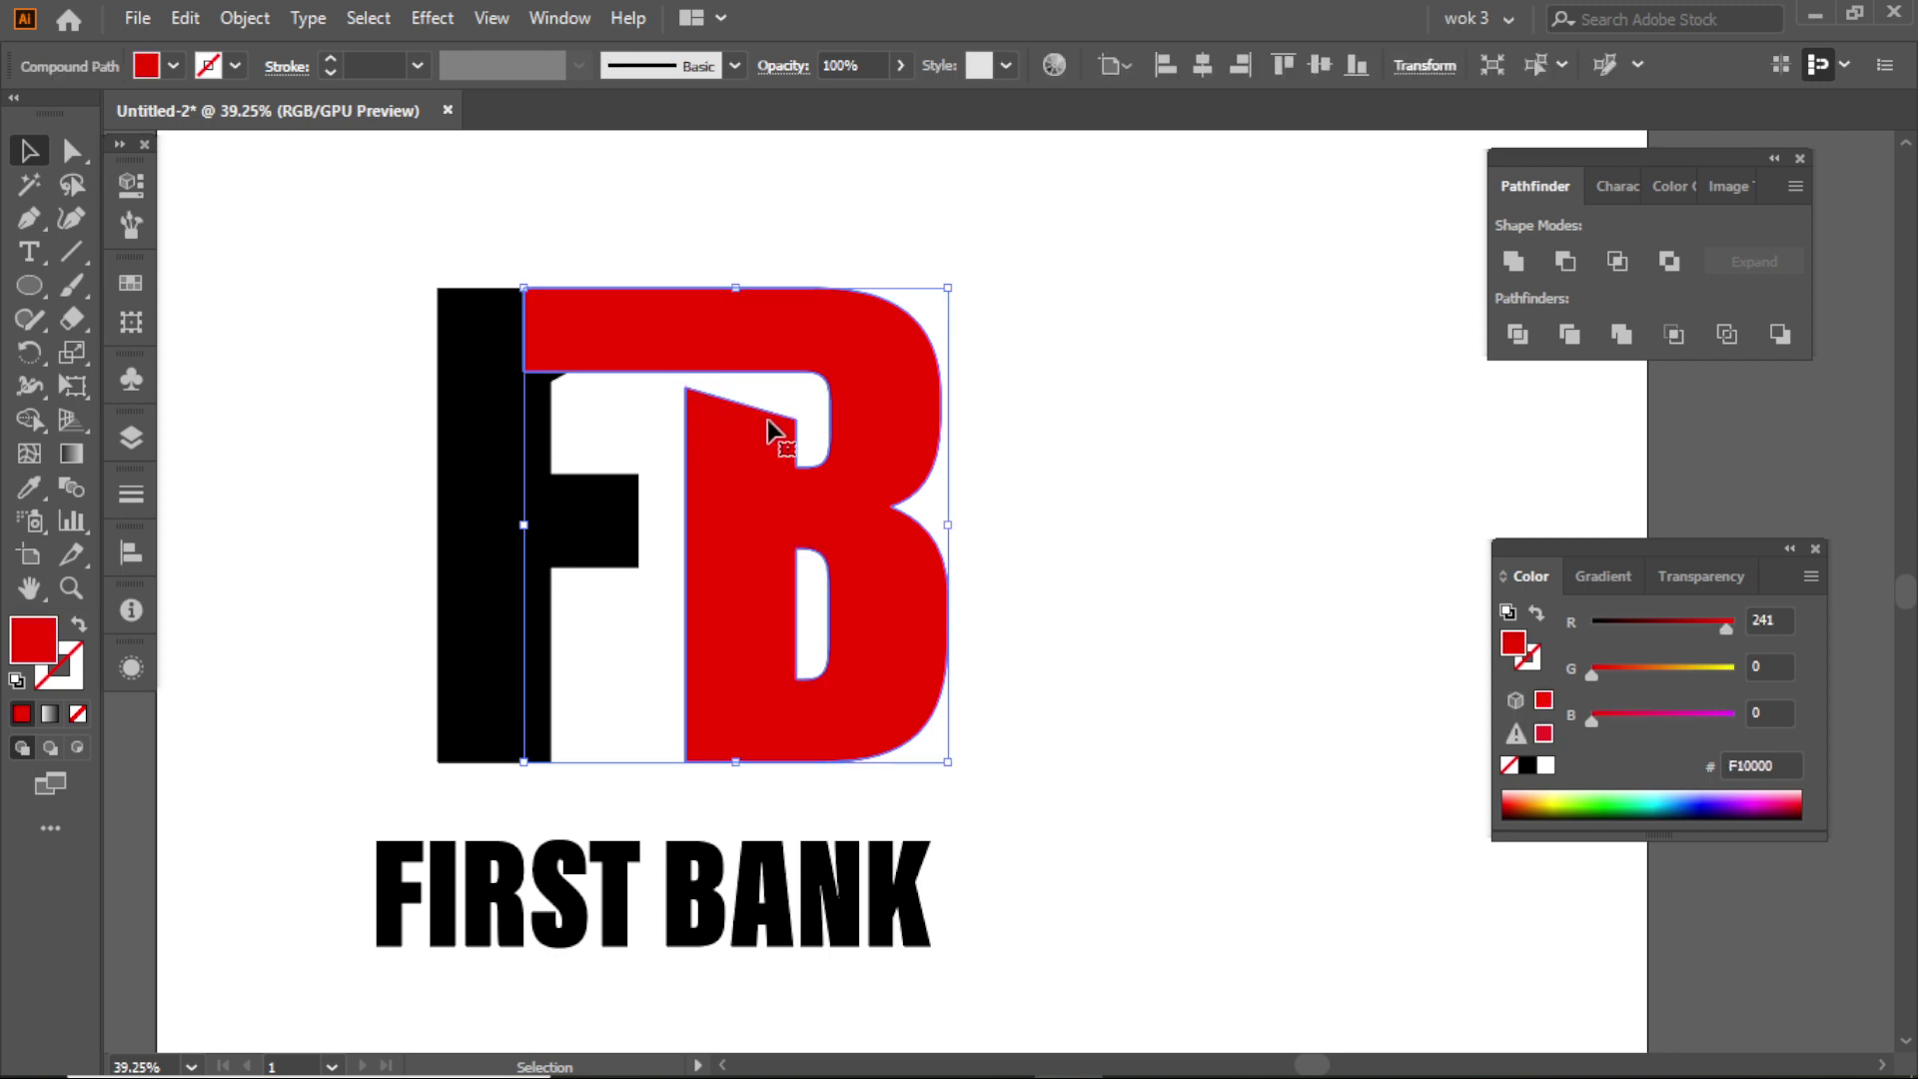
key(shift+Right)
key(shift+Right)
key(shift+Right)
key(shift+Right)
key(shift+Right)
key(shift+Right)
key(shift+Right)
key(shift+Right)
key(shift+Right)
key(shift+Right)
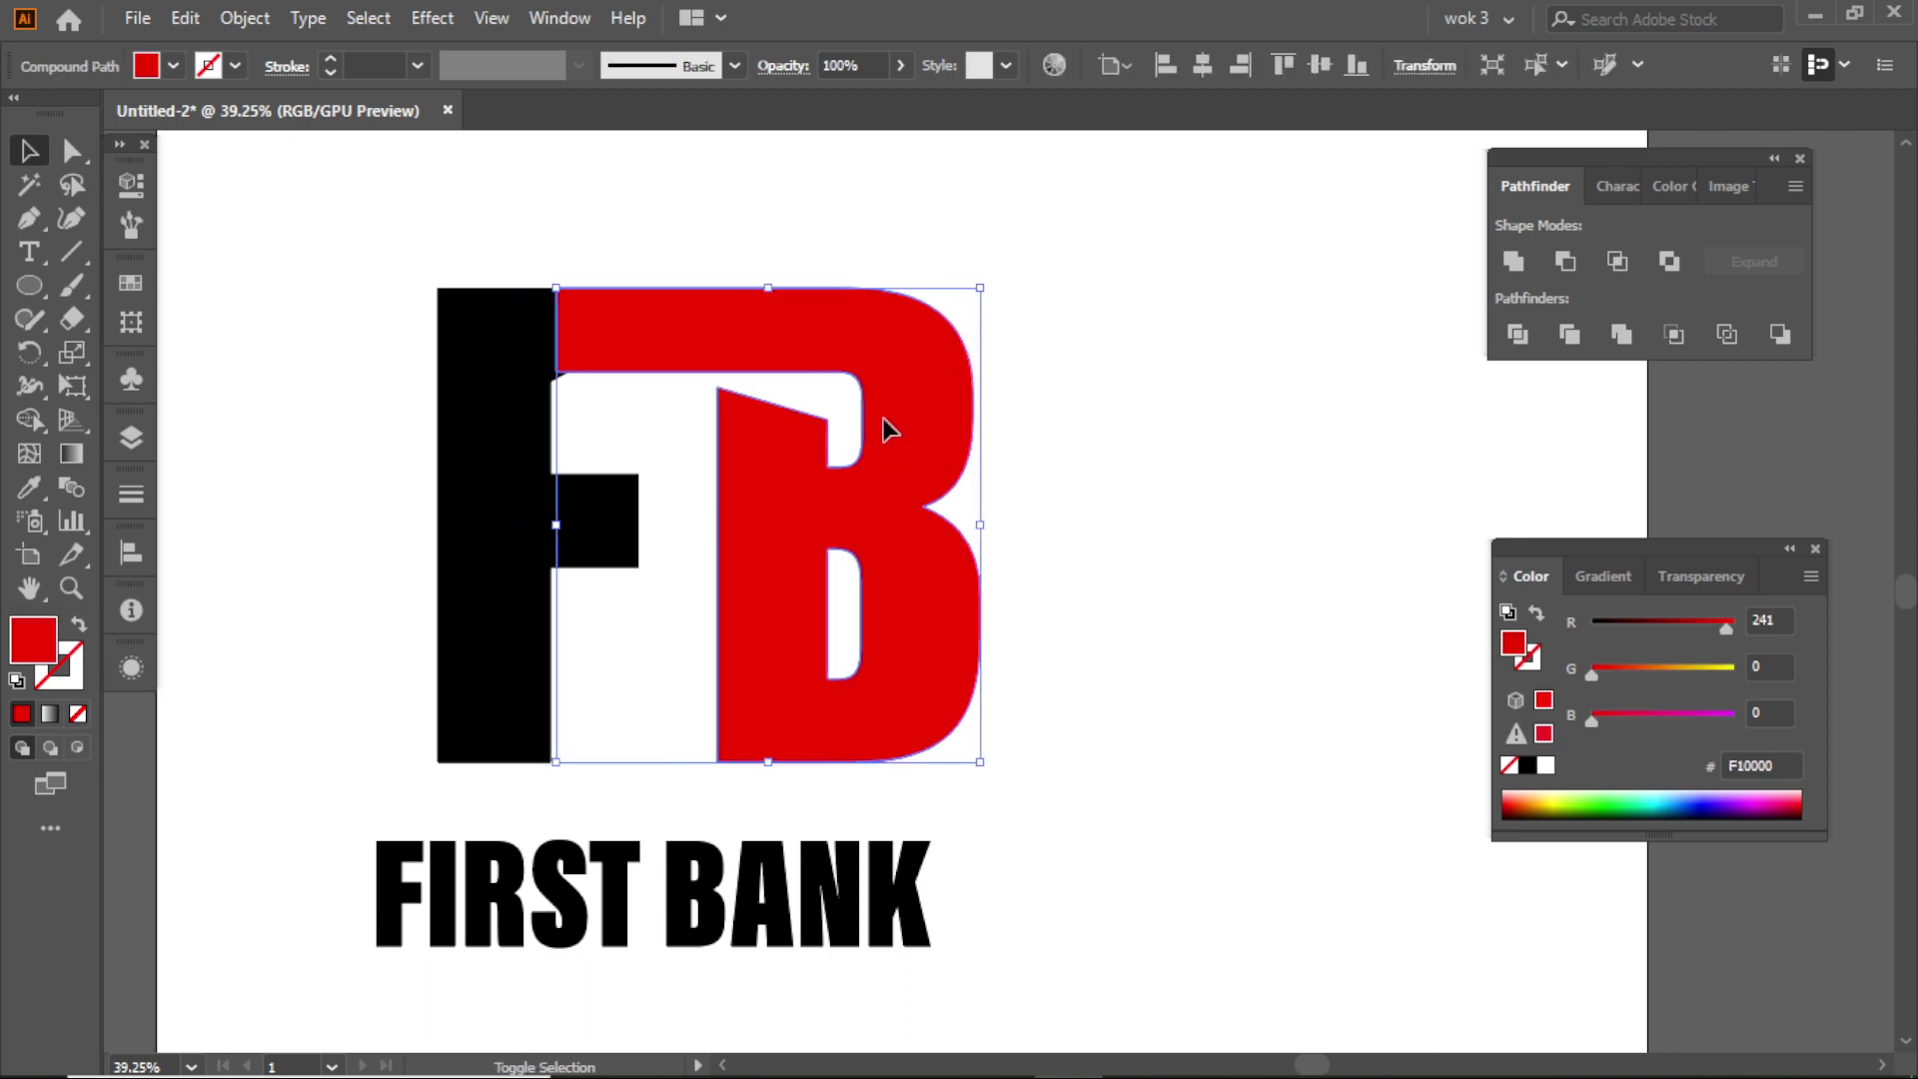
key(Right)
key(Right)
key(Right)
key(Right)
key(Right)
key(Right)
key(Right)
key(Right)
key(Right)
key(Right)
key(Right)
key(Right)
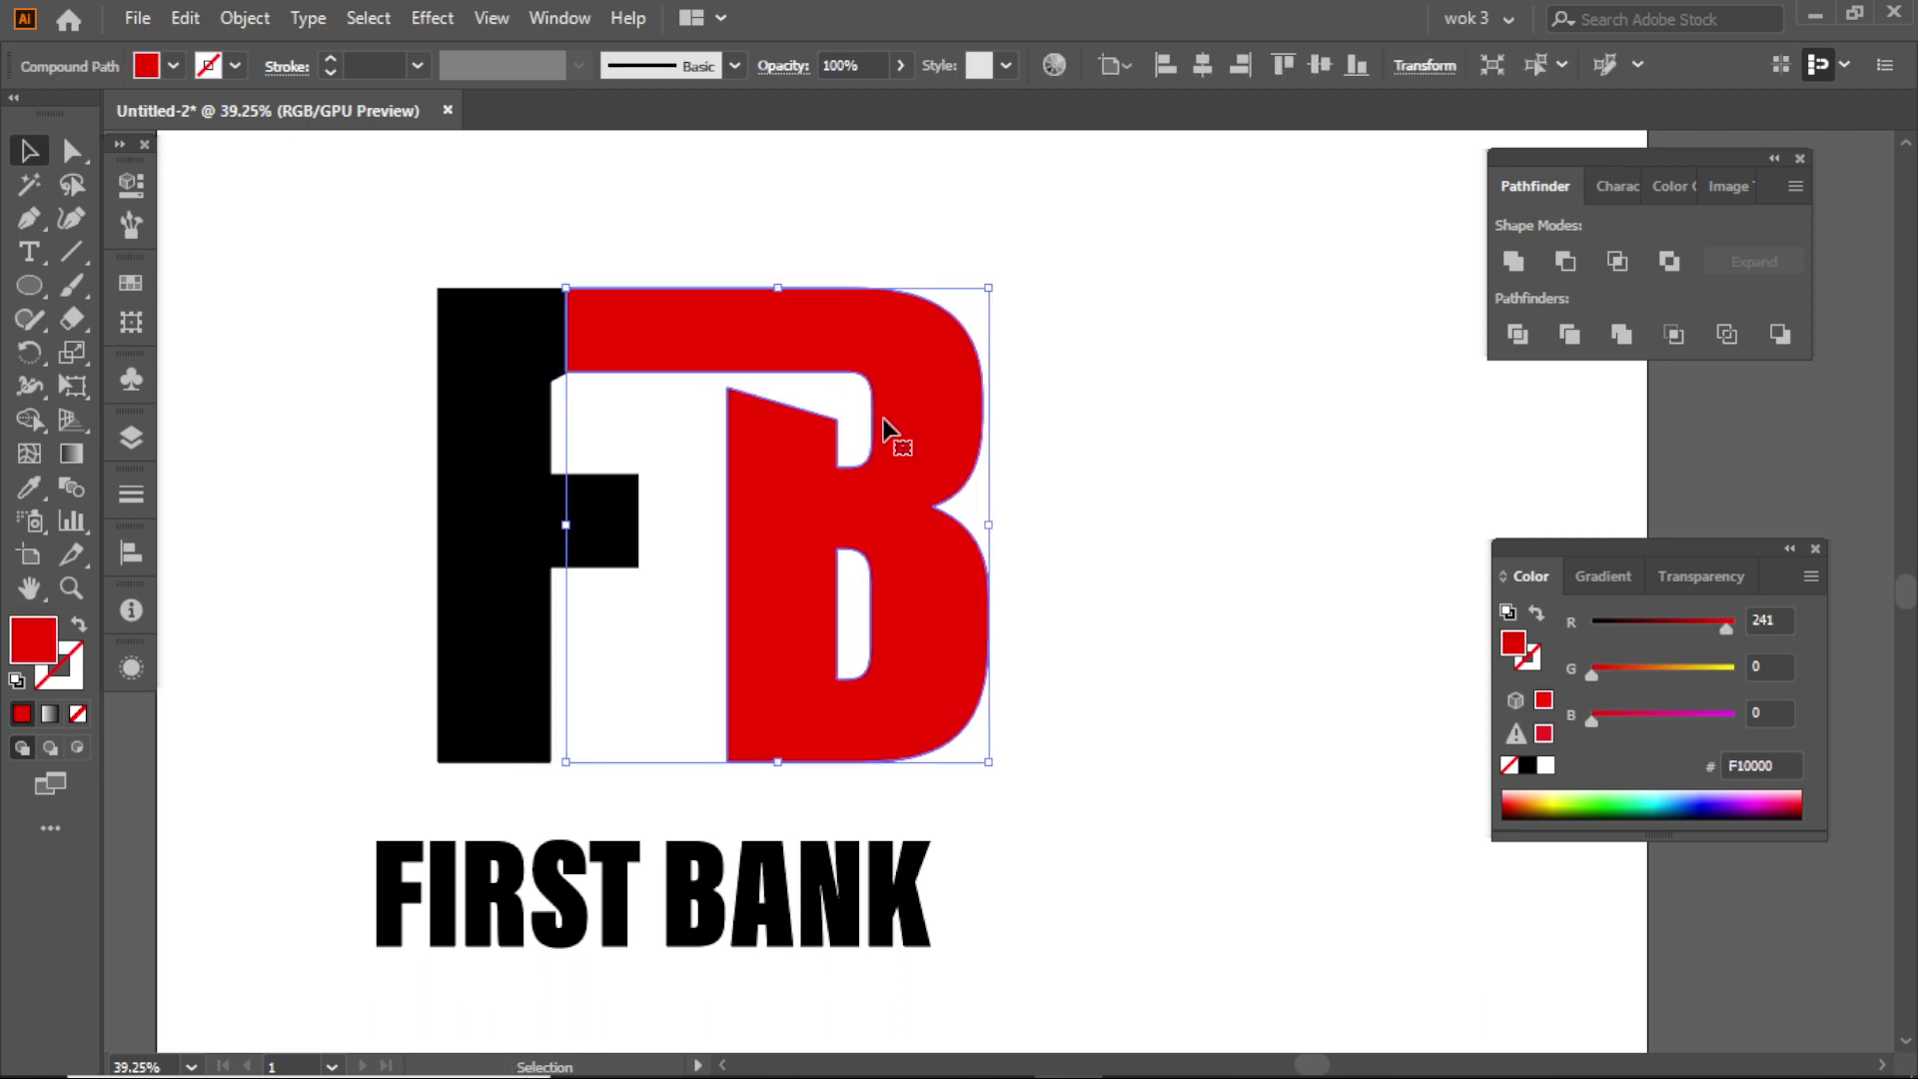
click(1158, 404)
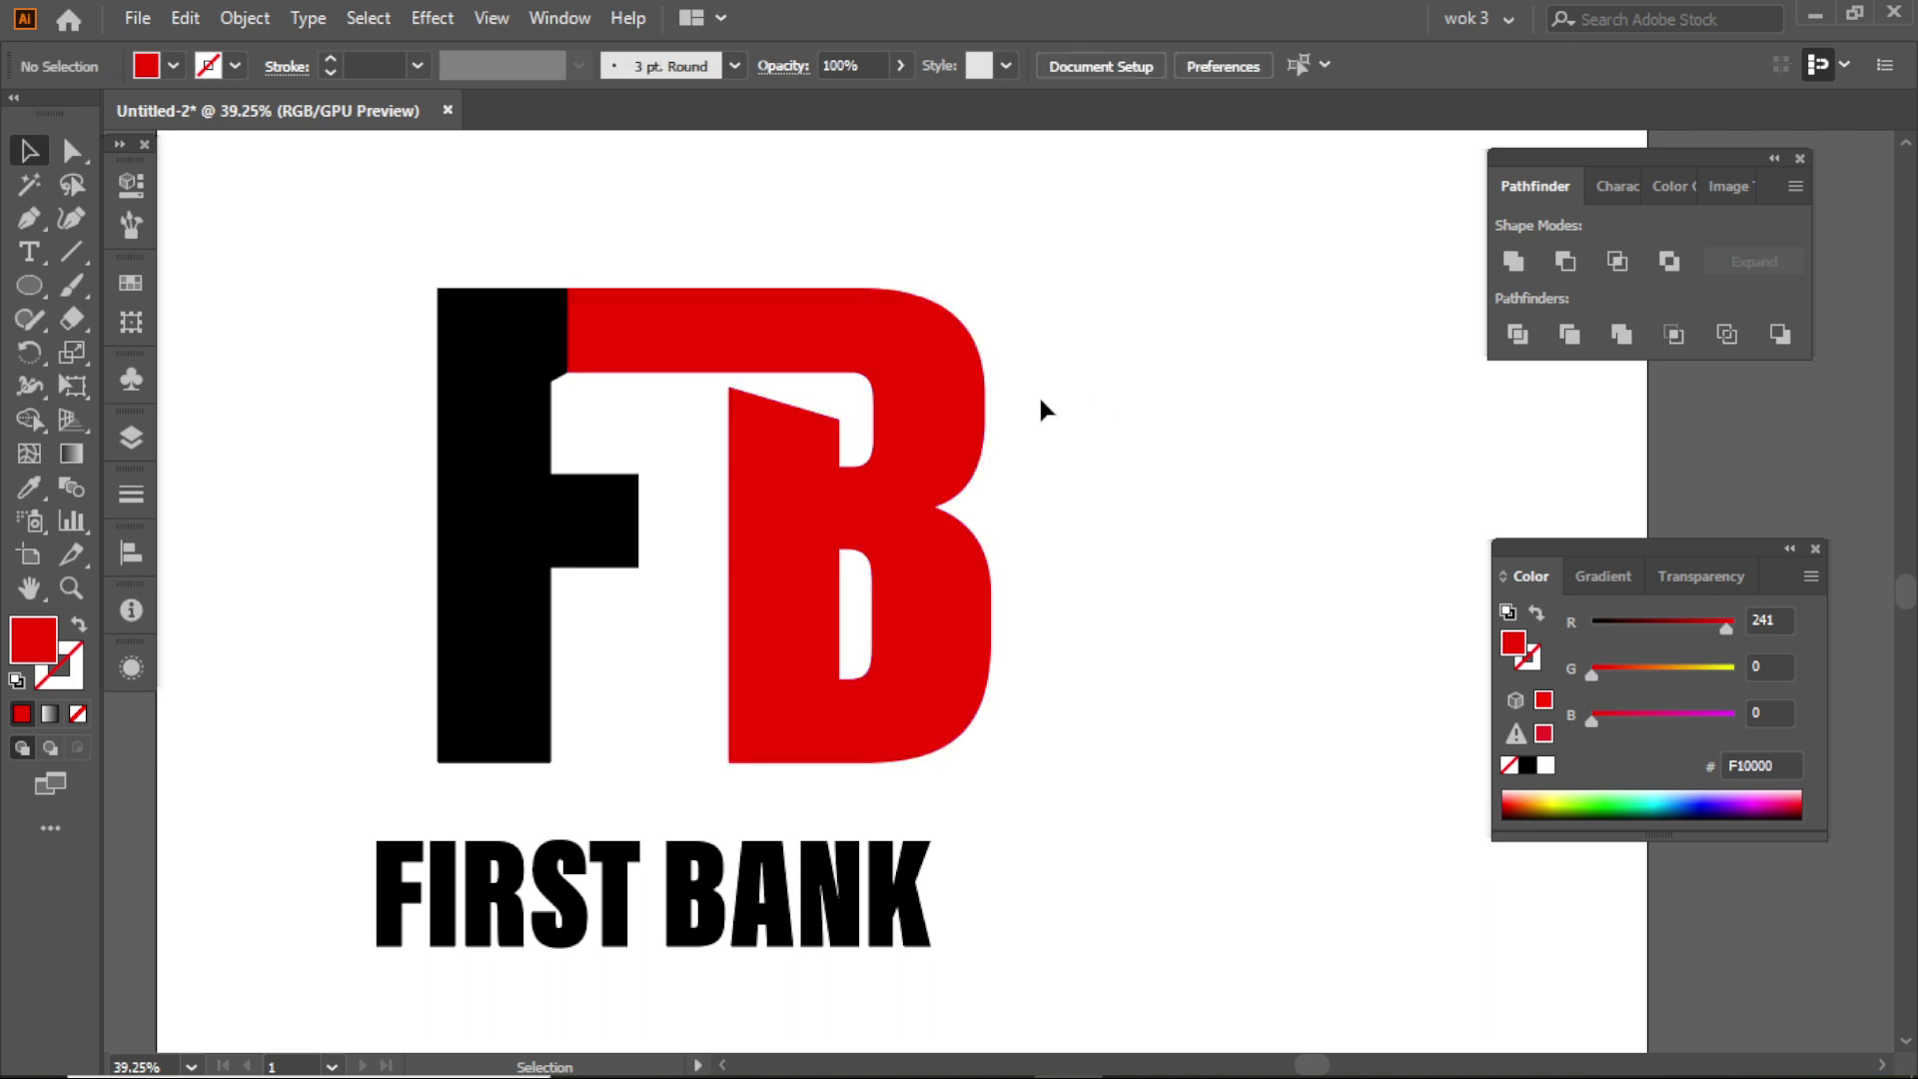
click(744, 407)
click(379, 239)
- Draw a four-point red flag with the Pen tool, slanting down-left from the upper-left corner of the B's stem to form a 1, and deselect it
click(29, 218)
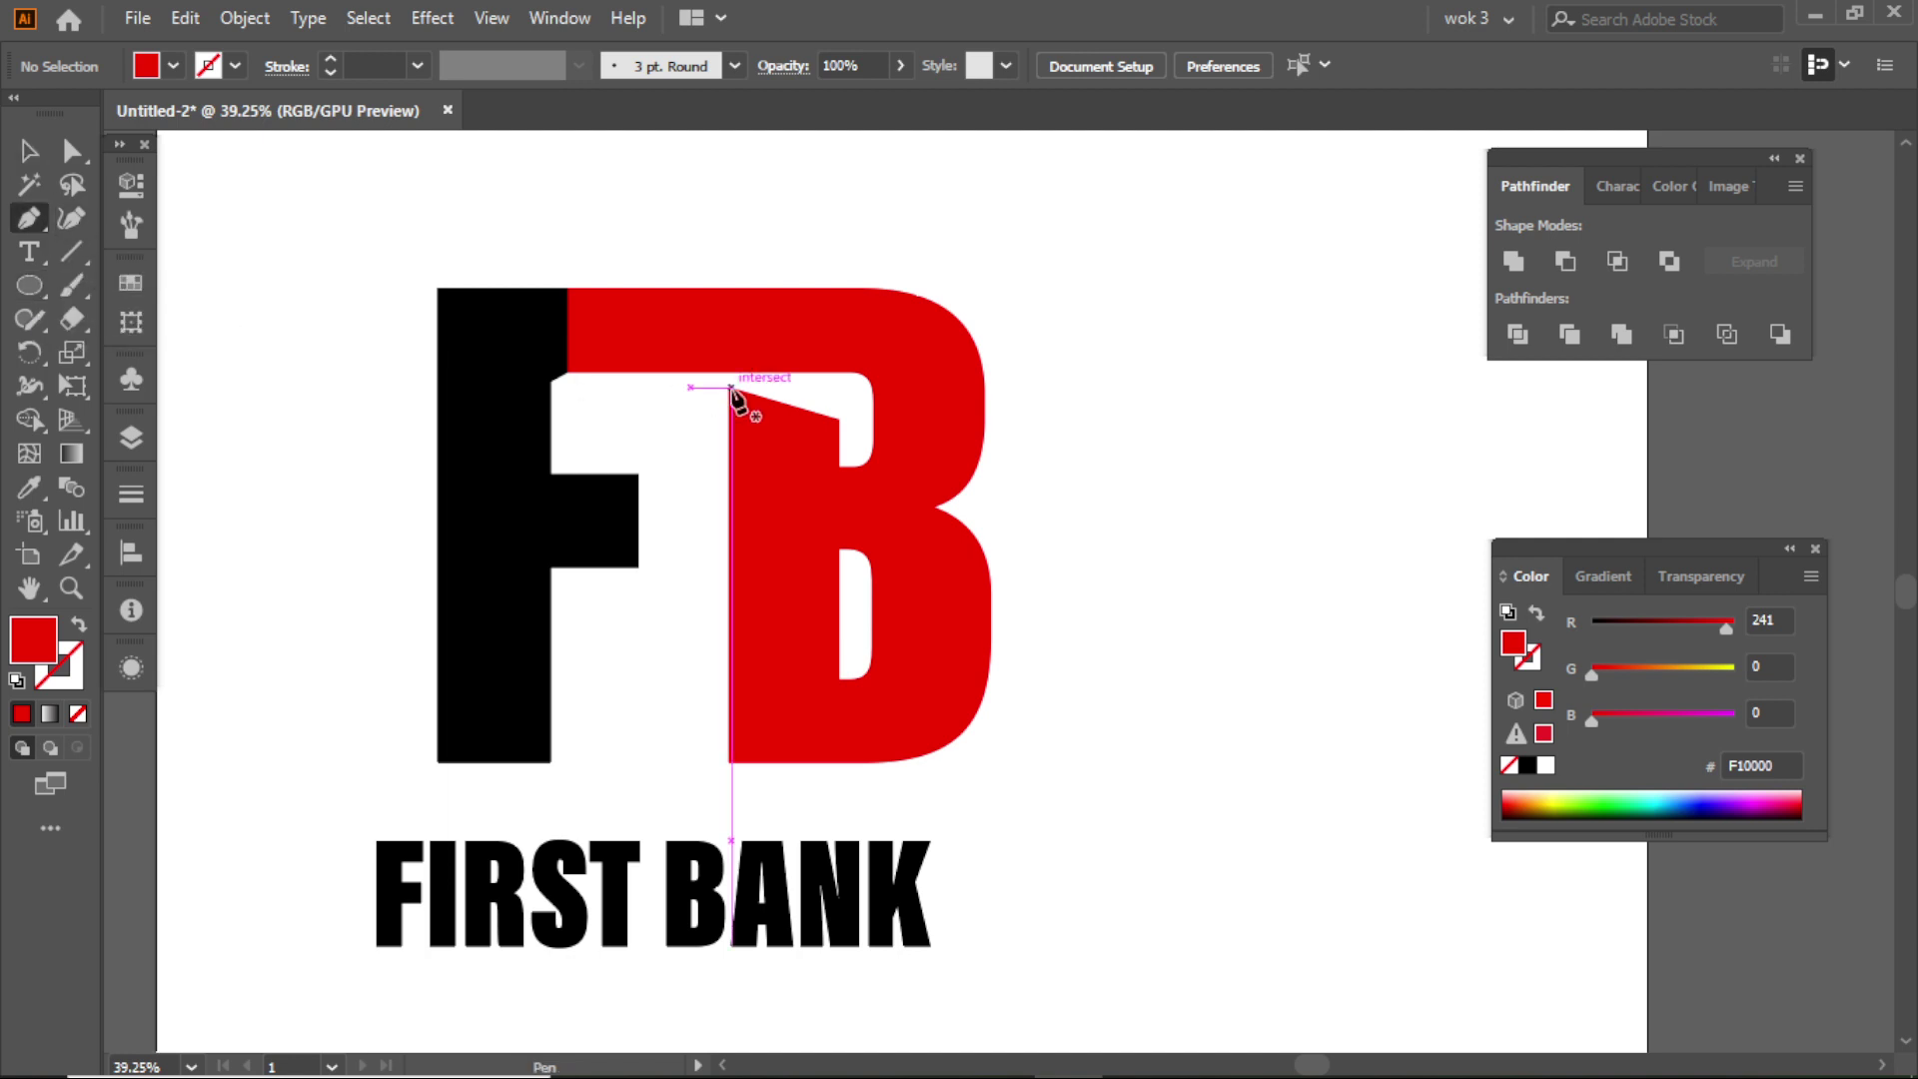
click(731, 387)
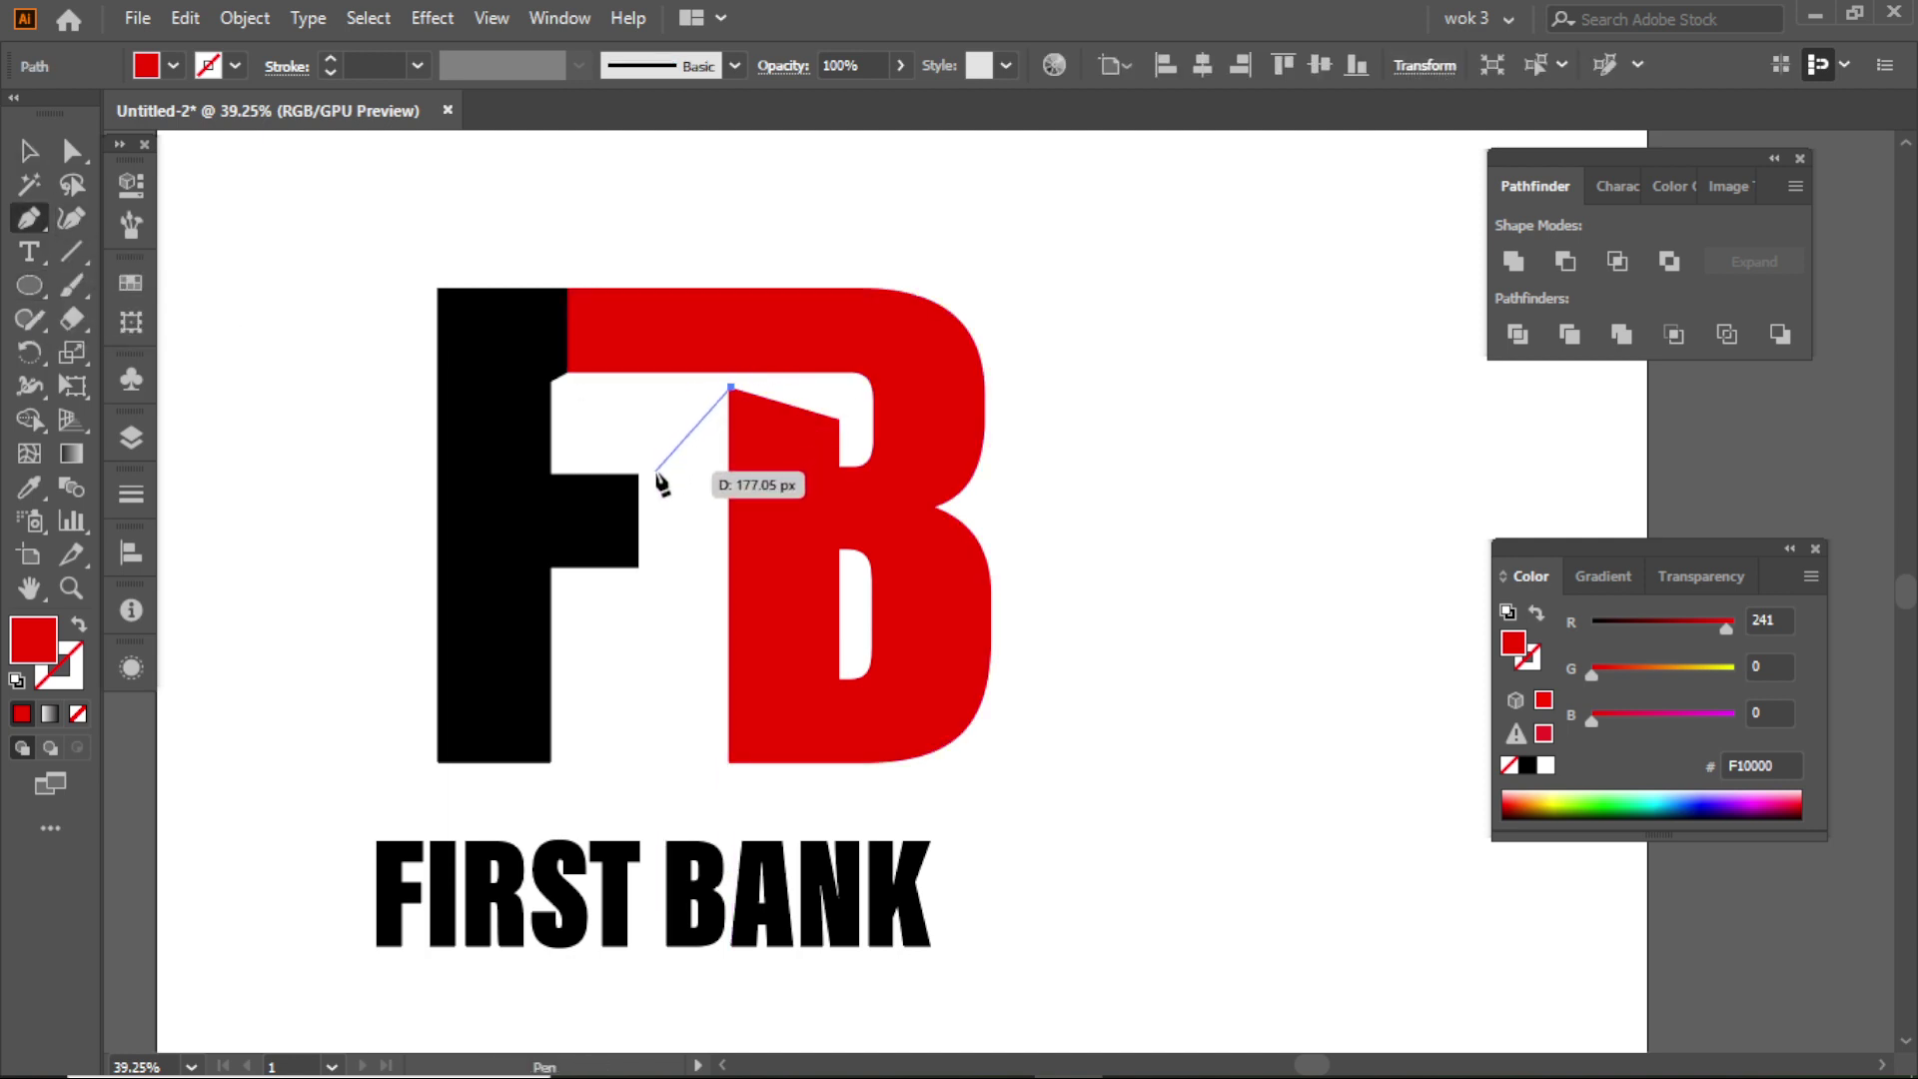
click(646, 460)
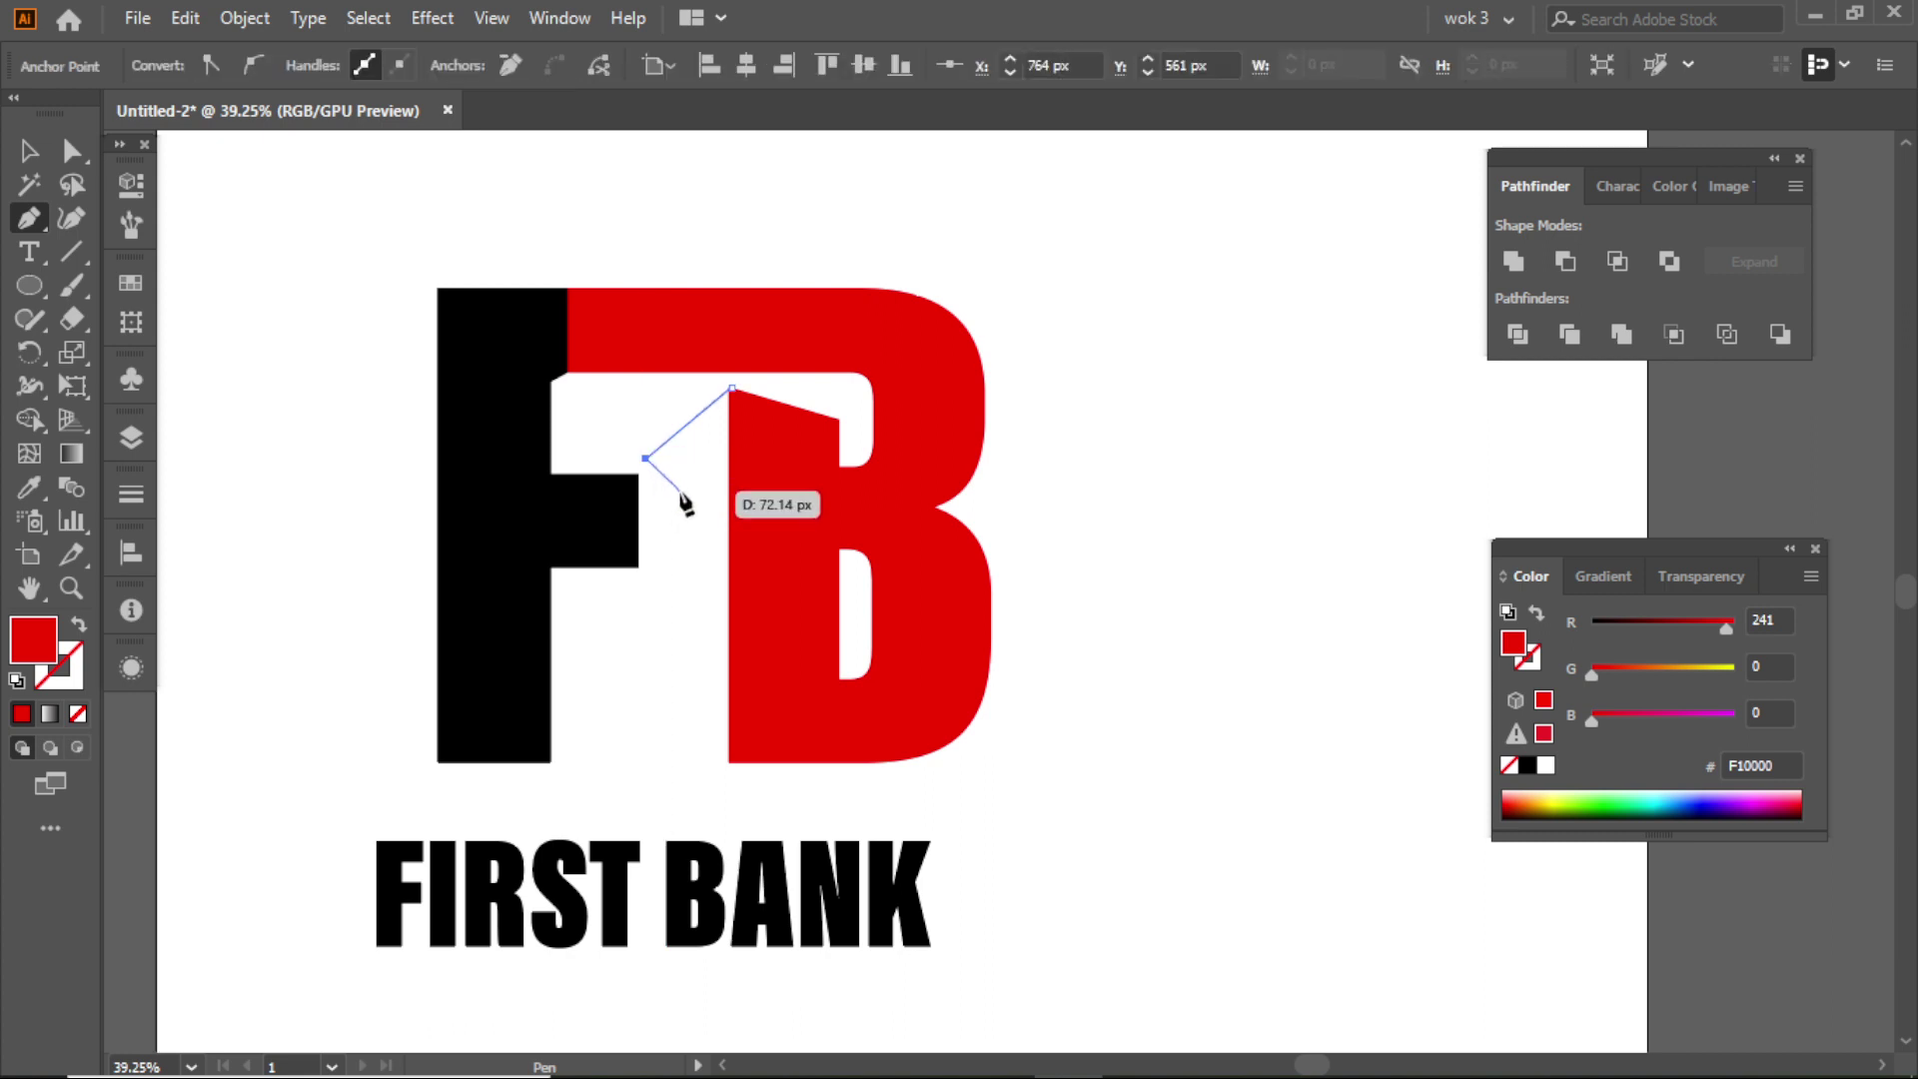
click(680, 489)
click(764, 436)
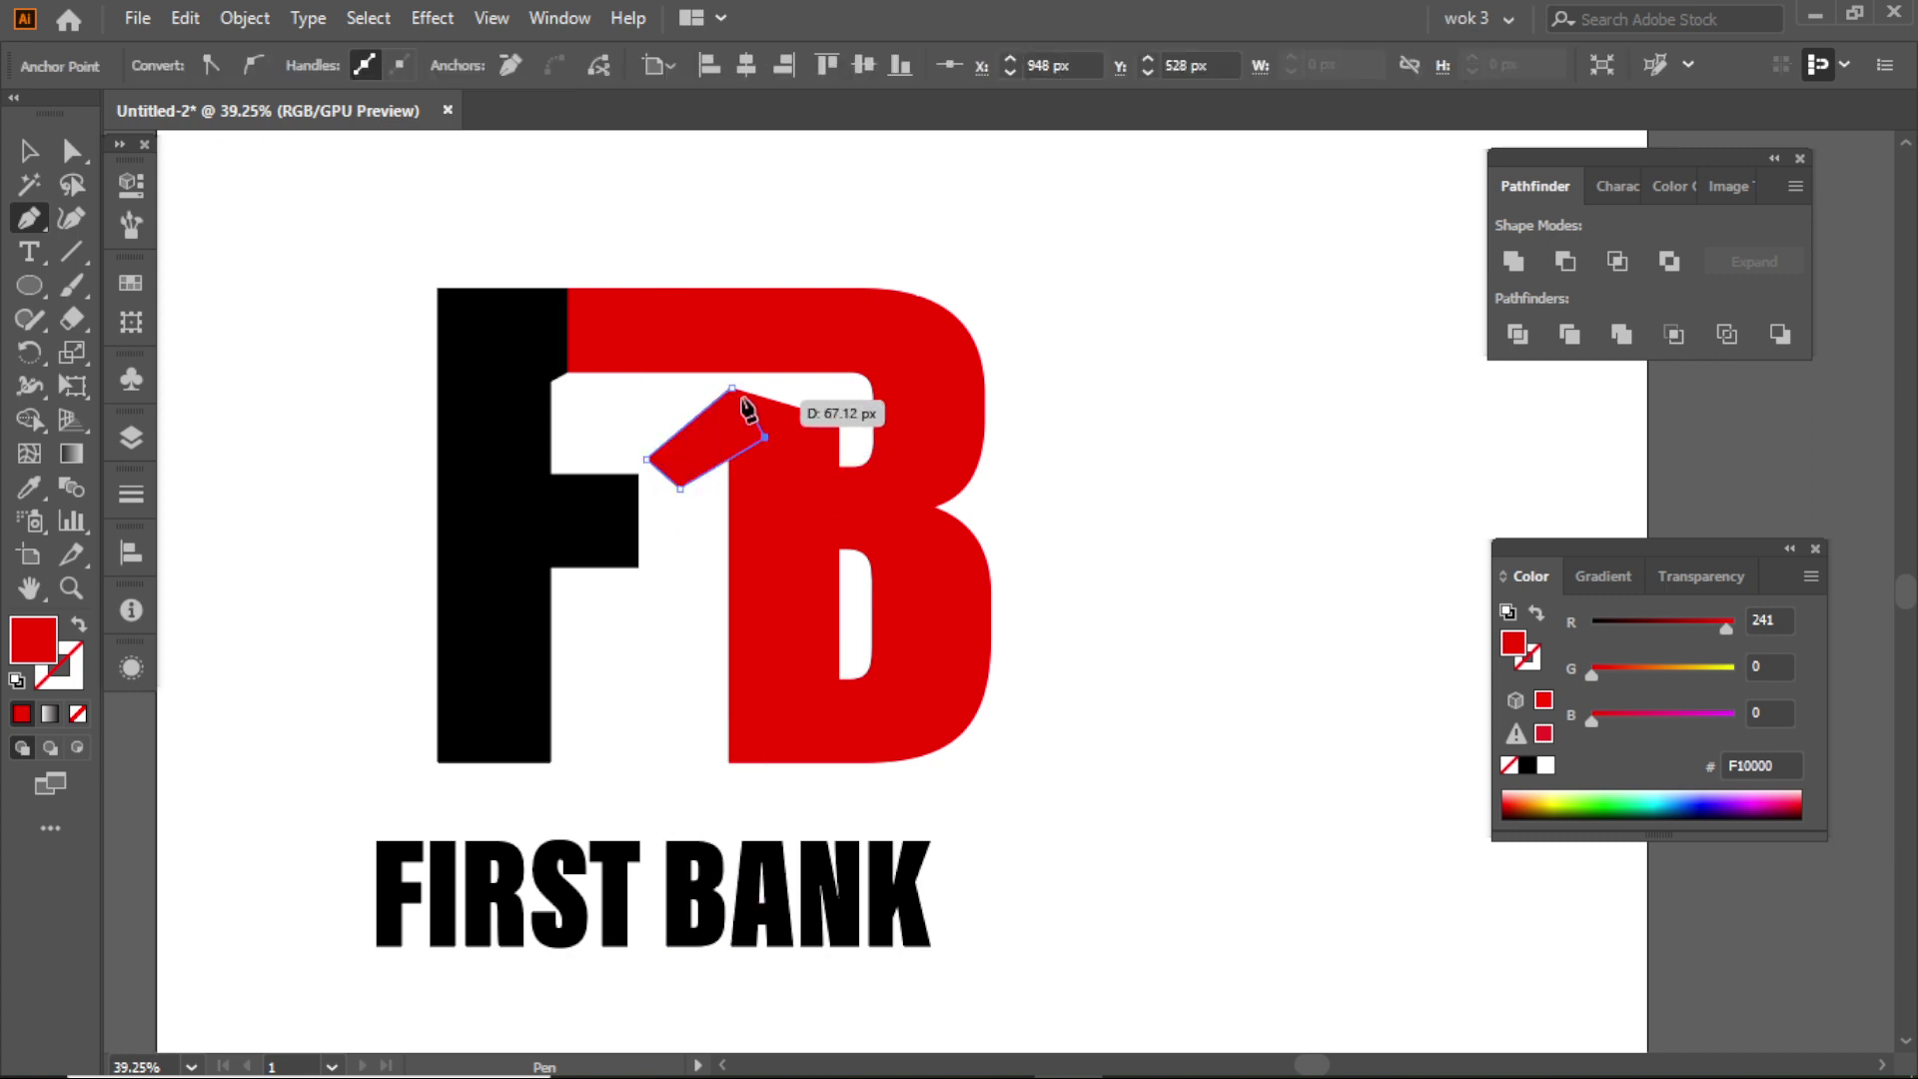
click(731, 388)
key(v)
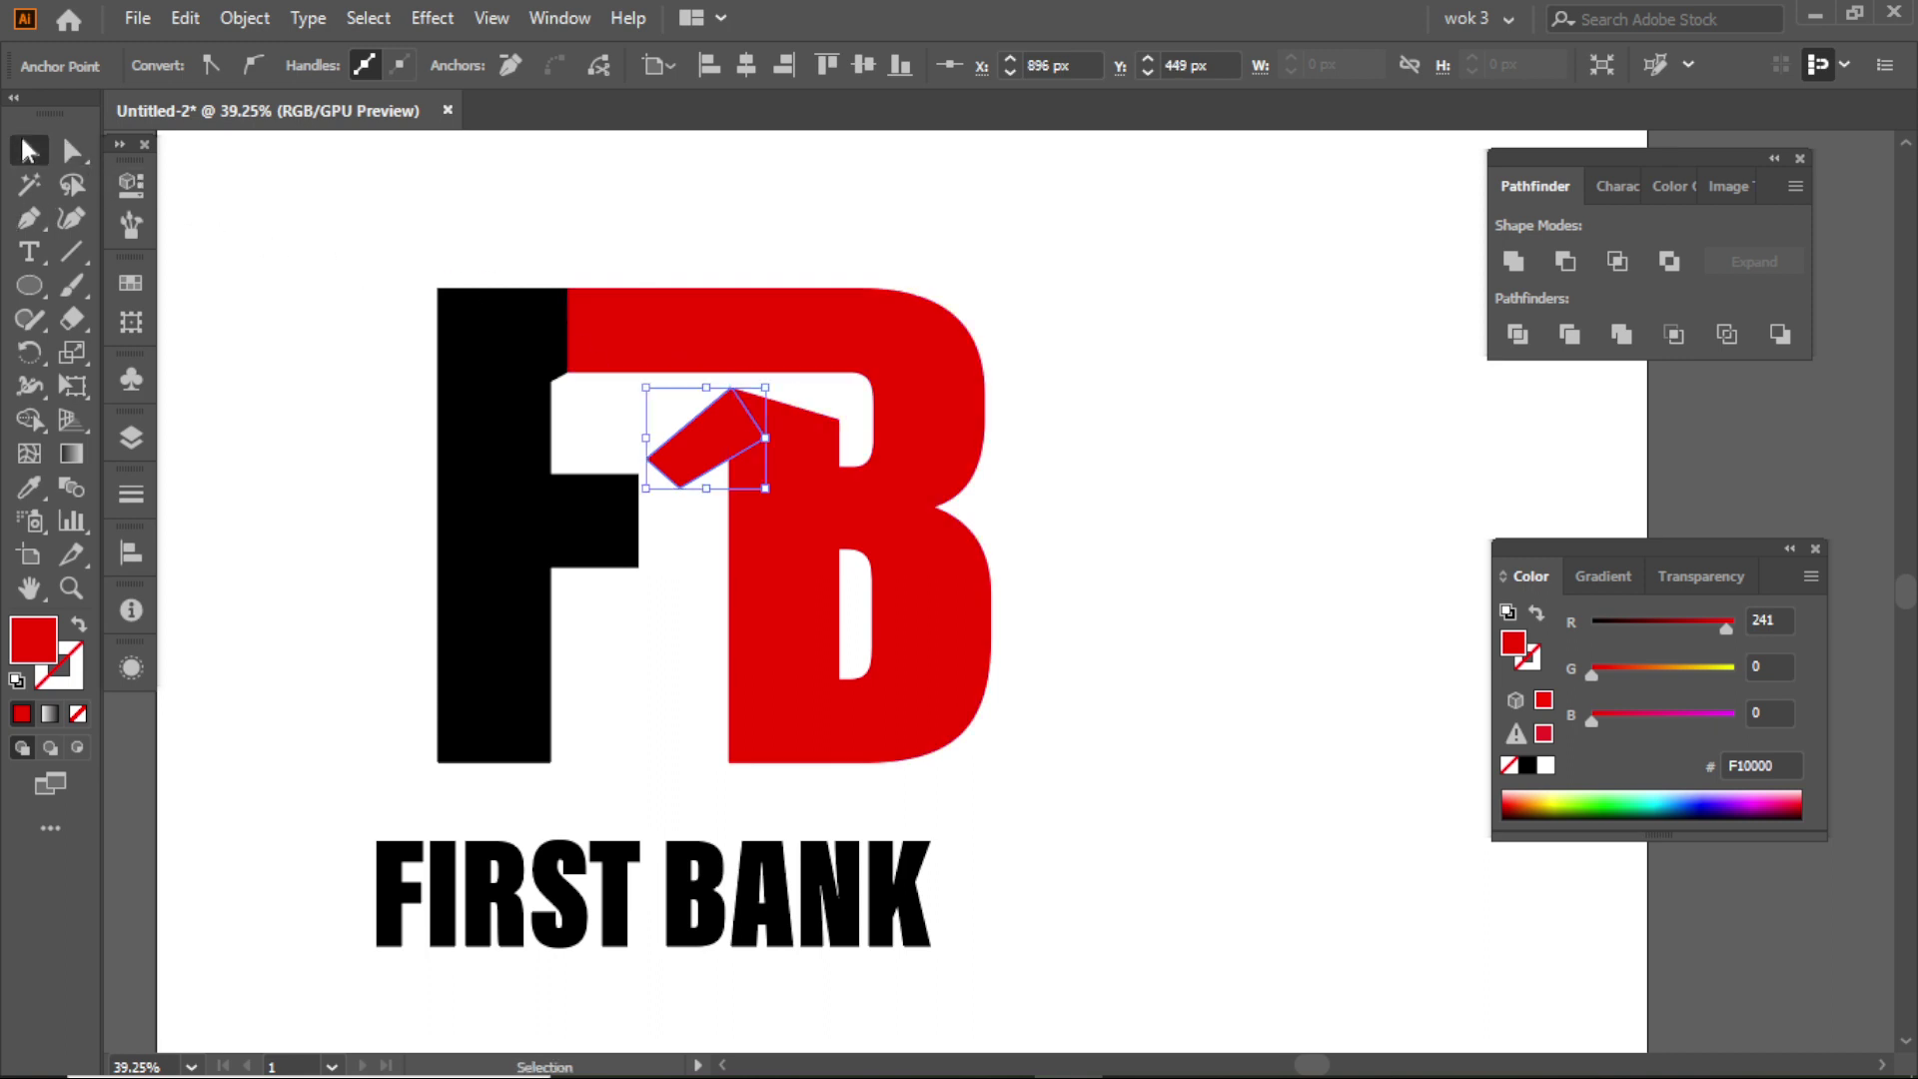
click(585, 261)
drag(1009, 604, 1027, 609)
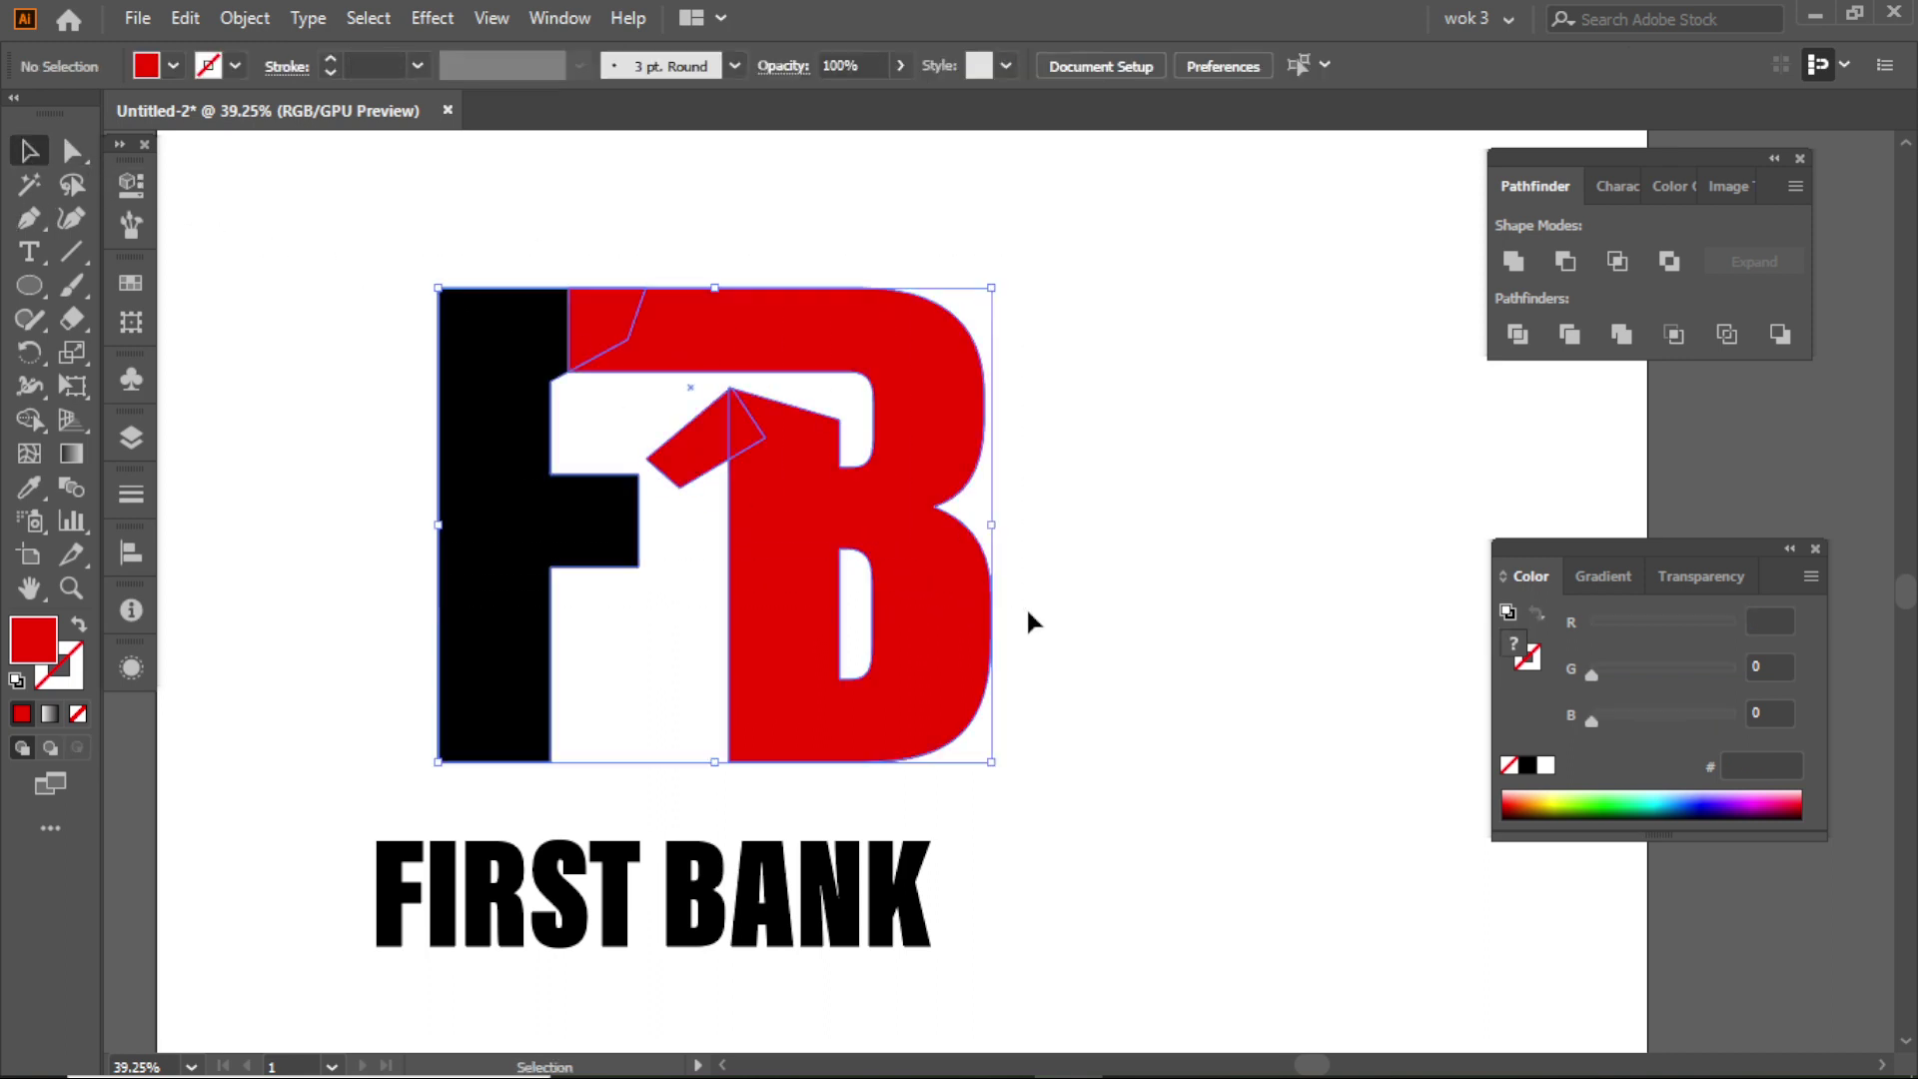
click(1099, 340)
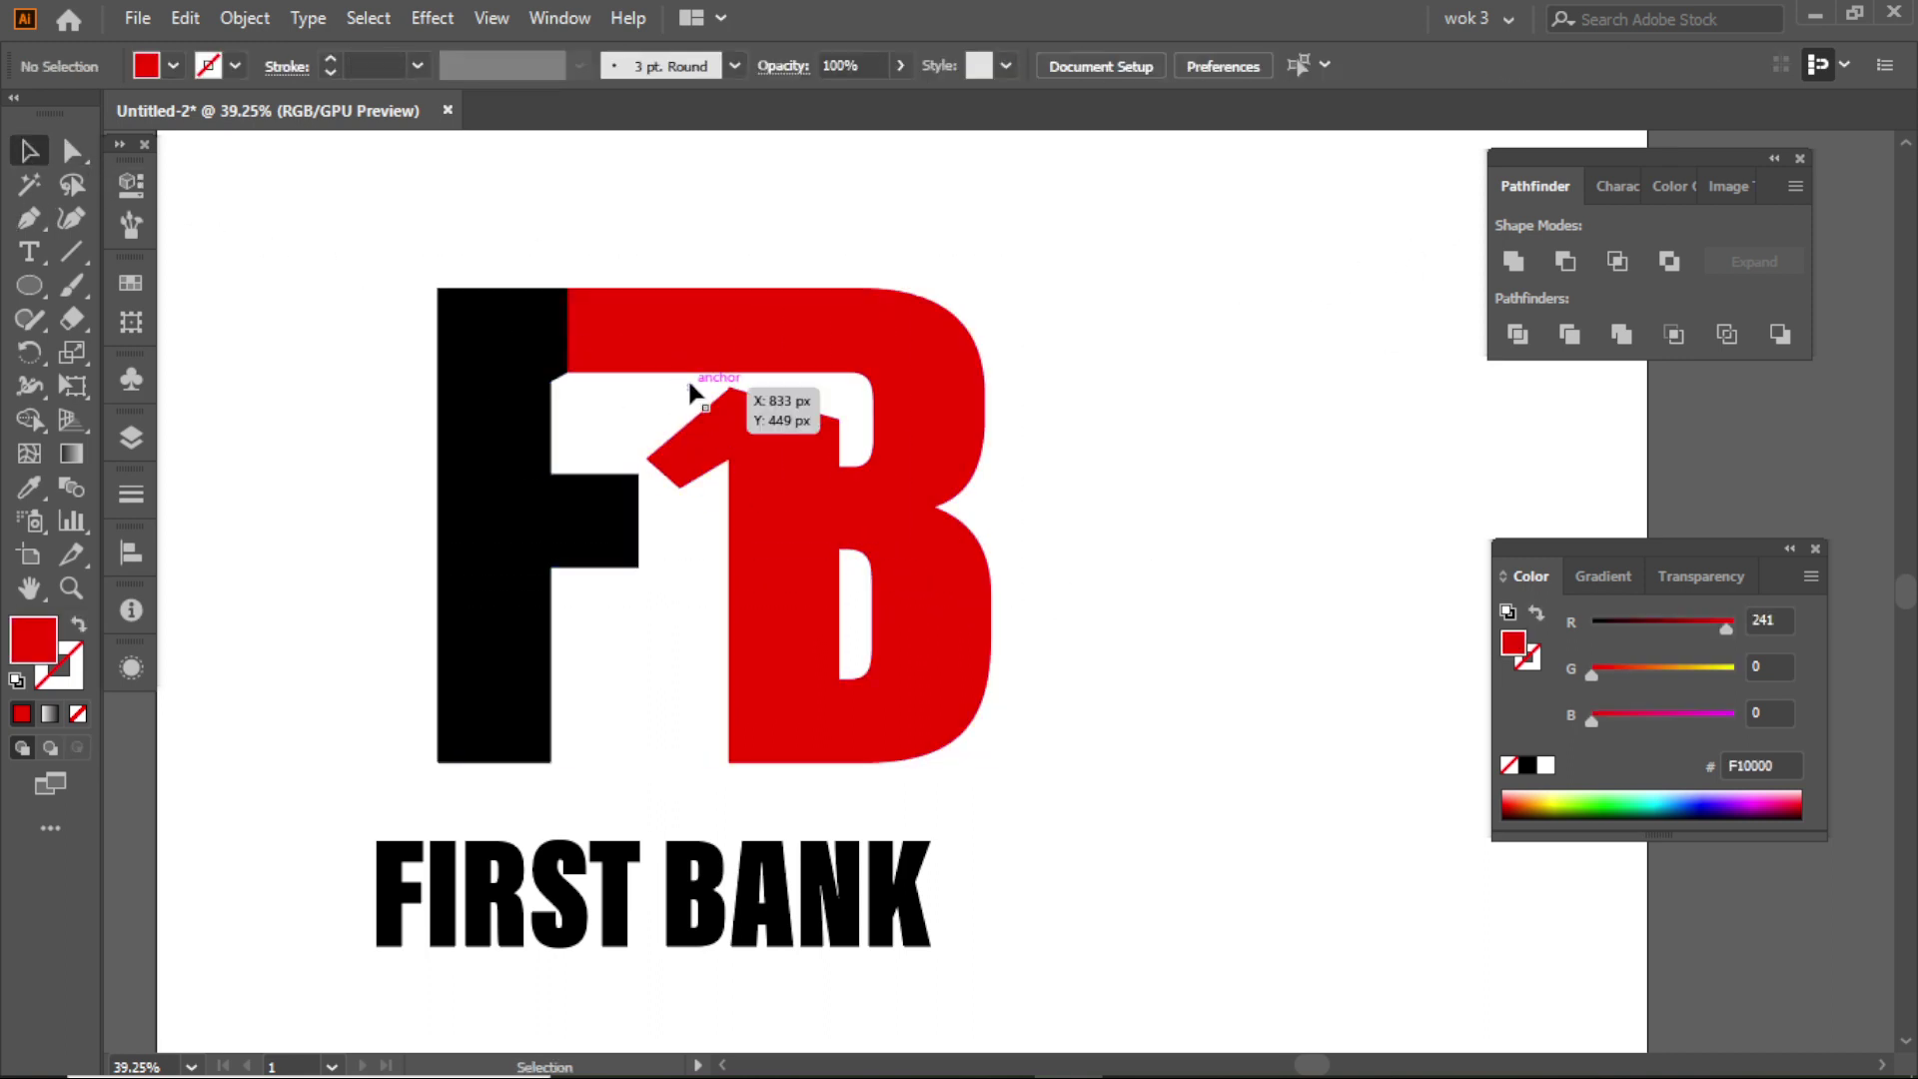
click(685, 395)
click(376, 290)
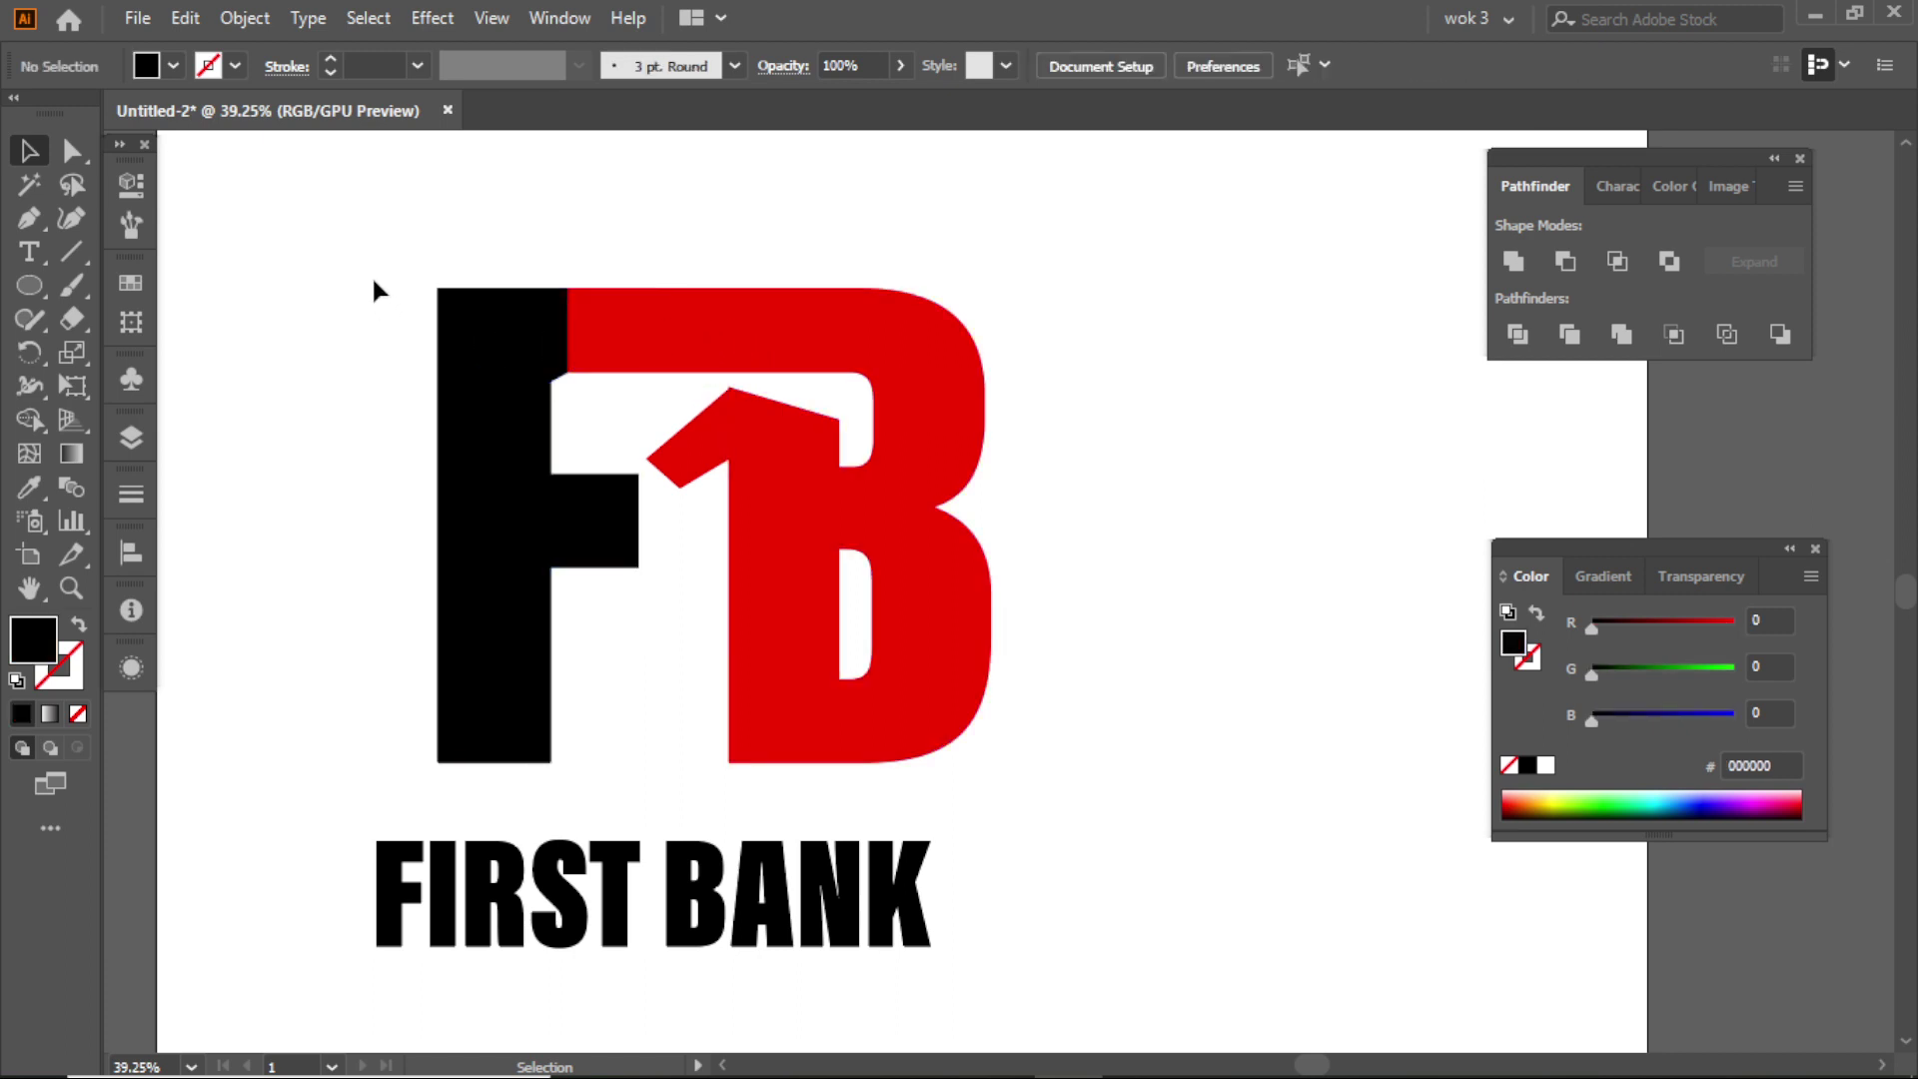
- Unite the F, the B and the flag into one red shape with Pathfinder, and scale it down at the artboard's left side
drag(848, 523, 1005, 575)
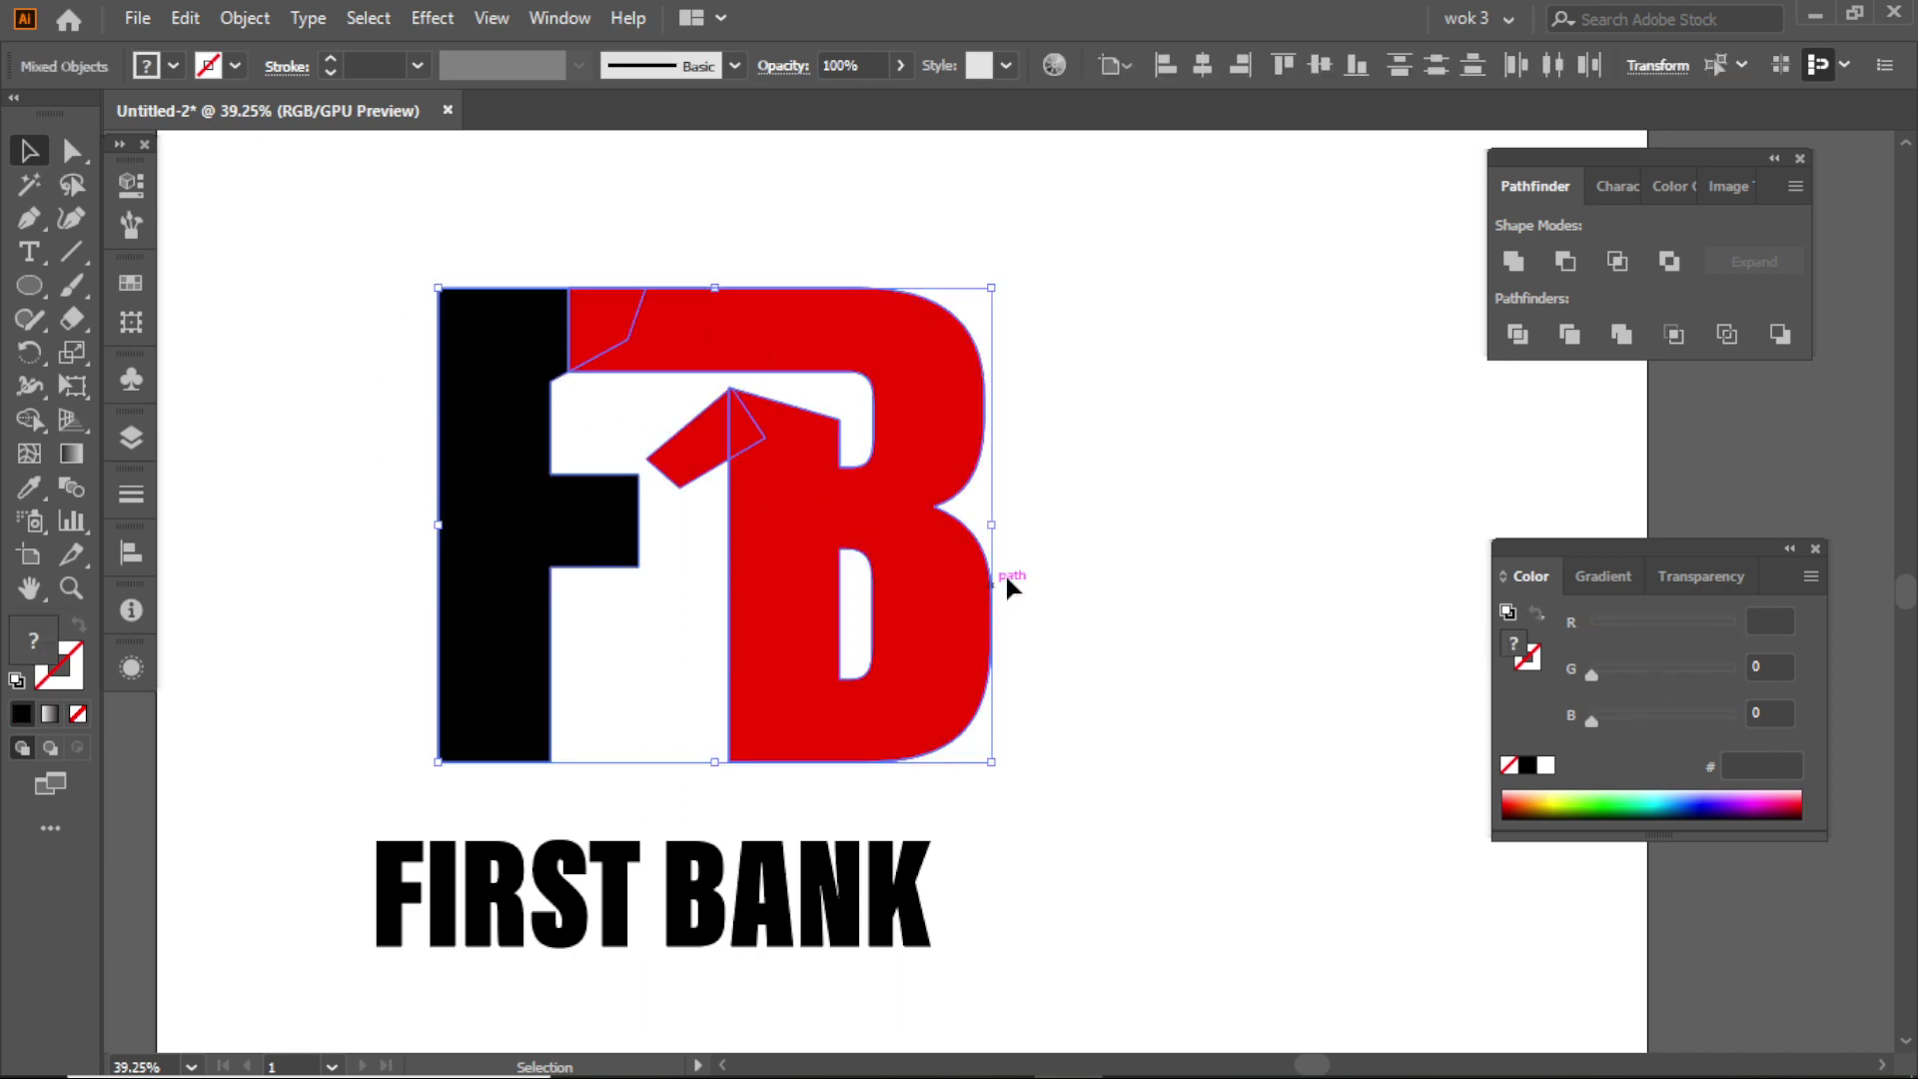
click(1513, 262)
click(1163, 362)
drag(926, 472, 925, 451)
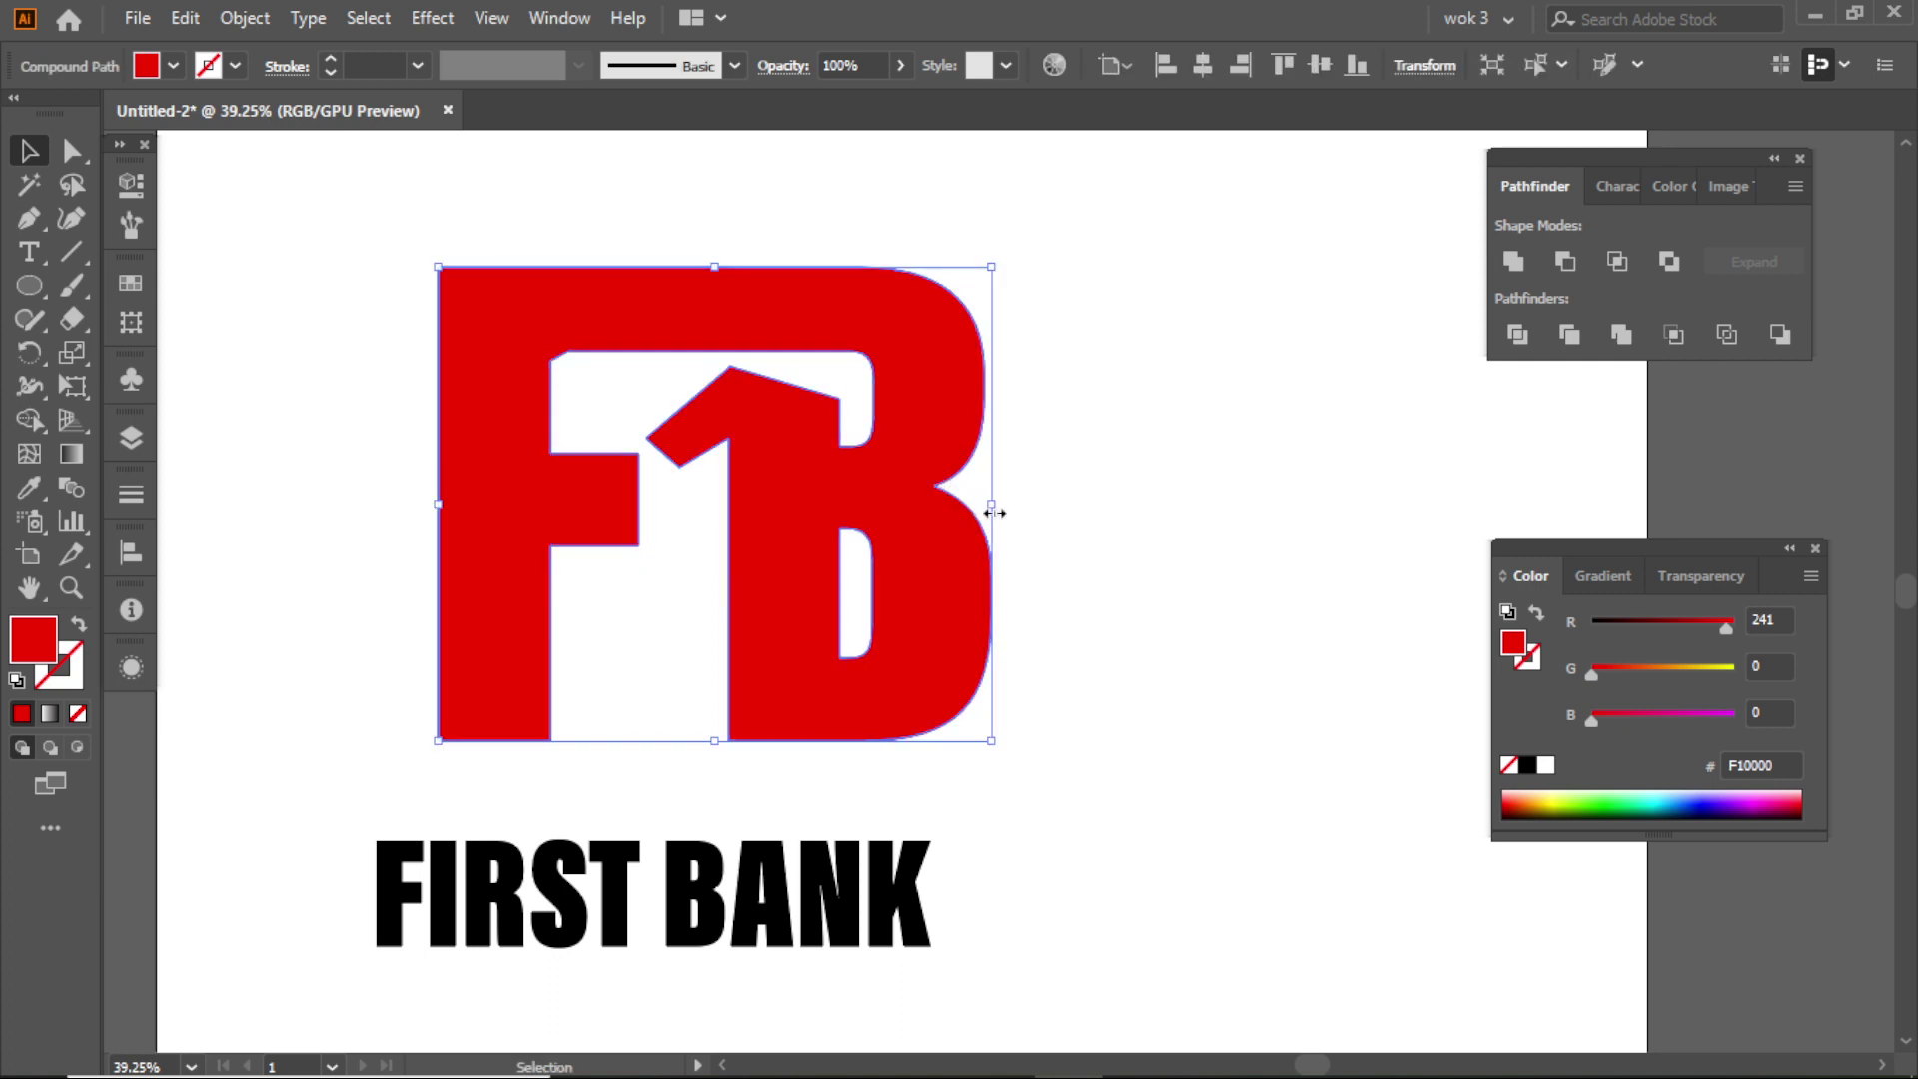
drag(999, 509, 520, 500)
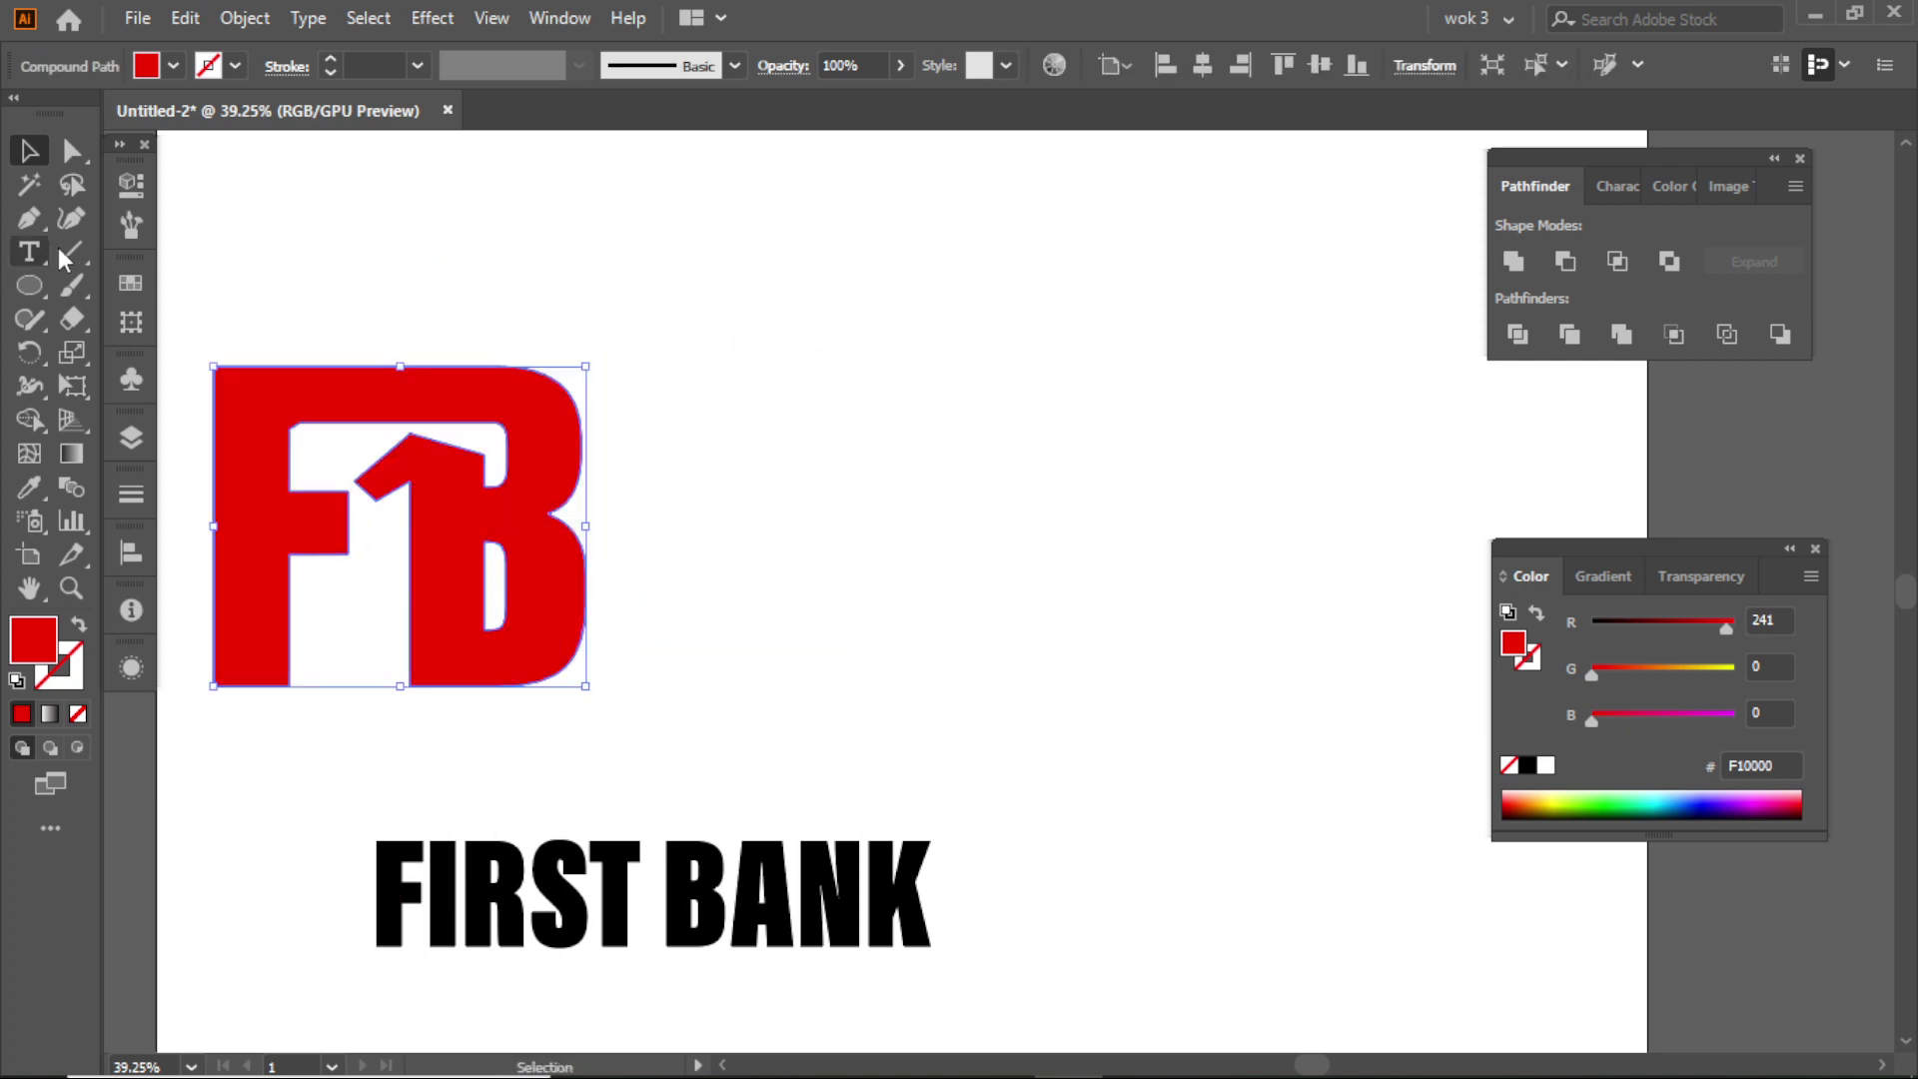
- Draw a circle slightly larger than the FB mark to its right and fill it with dark blue 00007E
click(38, 287)
drag(770, 430, 974, 639)
click(33, 156)
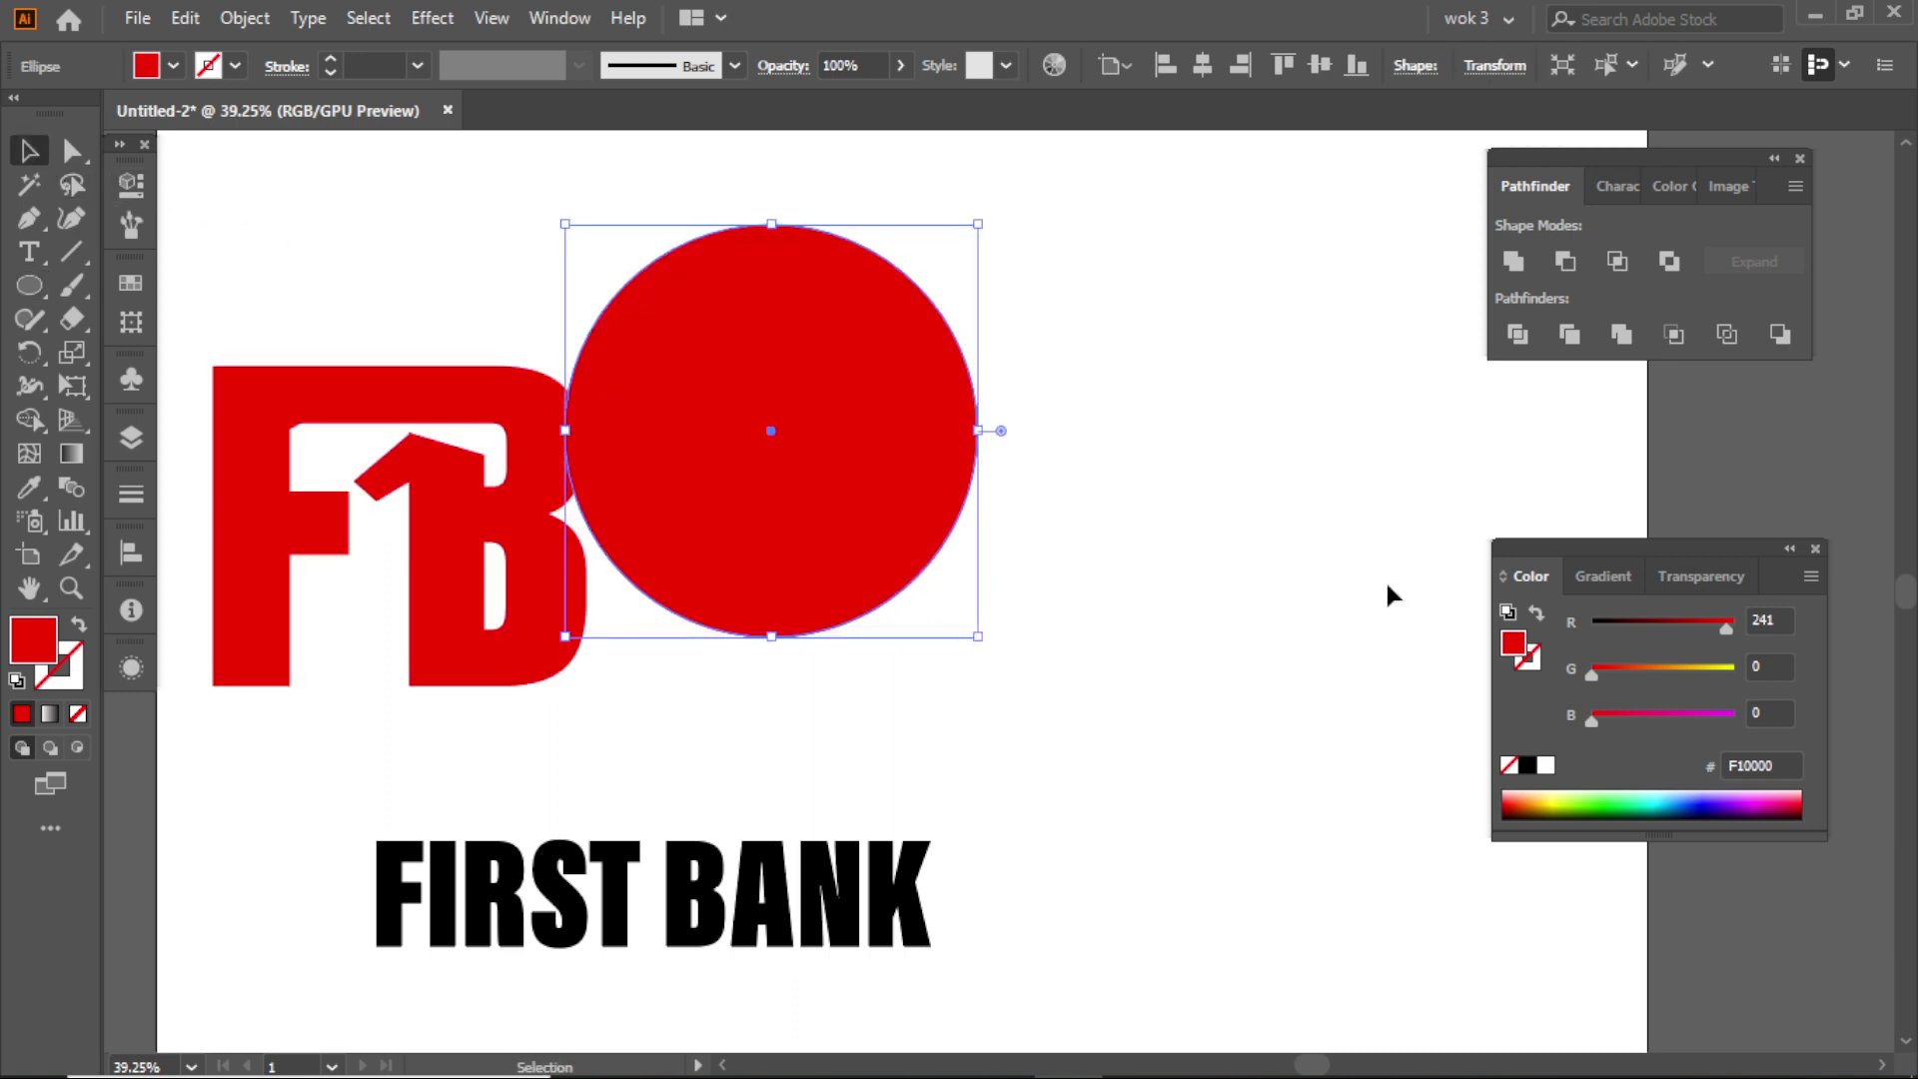
drag(1640, 620, 1540, 627)
drag(1646, 717, 1668, 717)
- Move the blue circle slightly away from the FB mark, bring the mark to the front and deselect it
drag(706, 383, 745, 411)
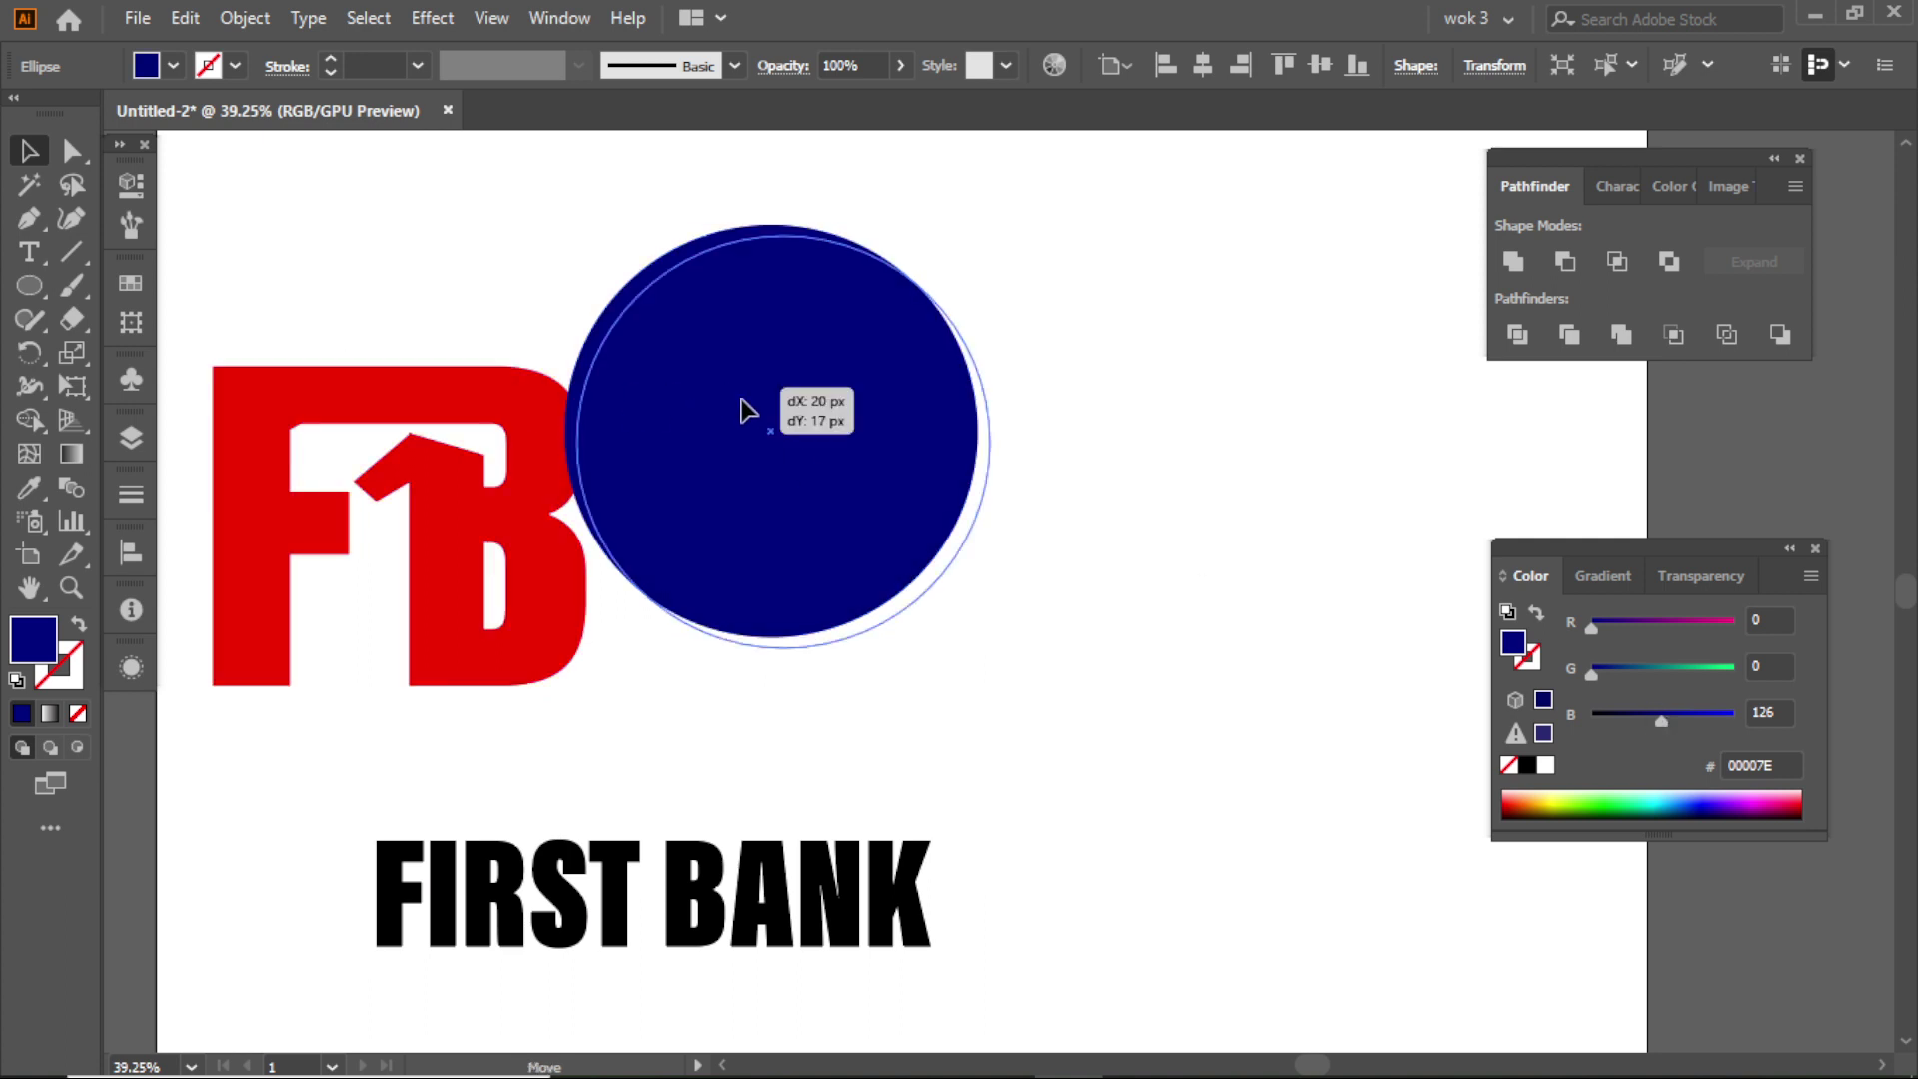
click(505, 401)
right_click(508, 409)
mouse_move(800, 737)
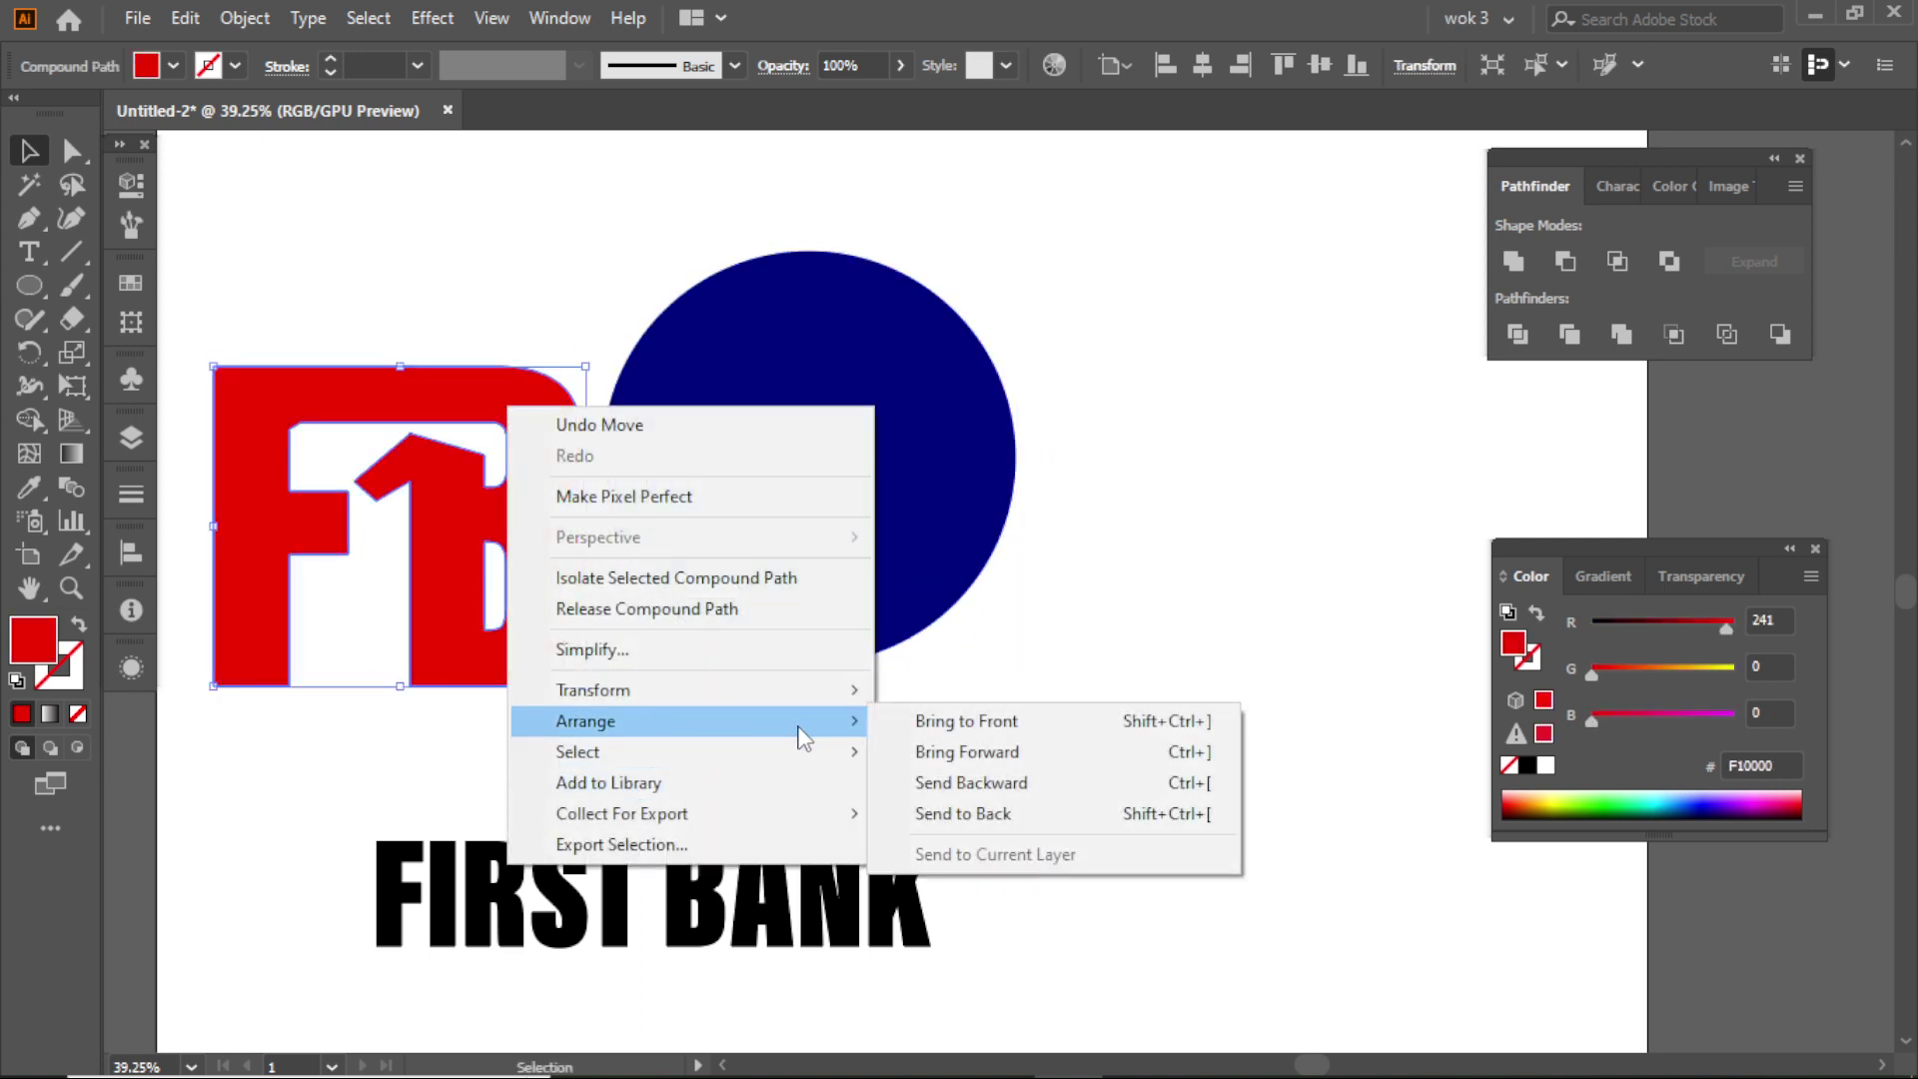
click(901, 719)
click(454, 338)
- Move the blue circle further right, scale the FB mark down and place it left of the circle with a clear gap
drag(732, 433, 824, 448)
drag(569, 439, 612, 410)
drag(629, 496, 563, 489)
click(490, 310)
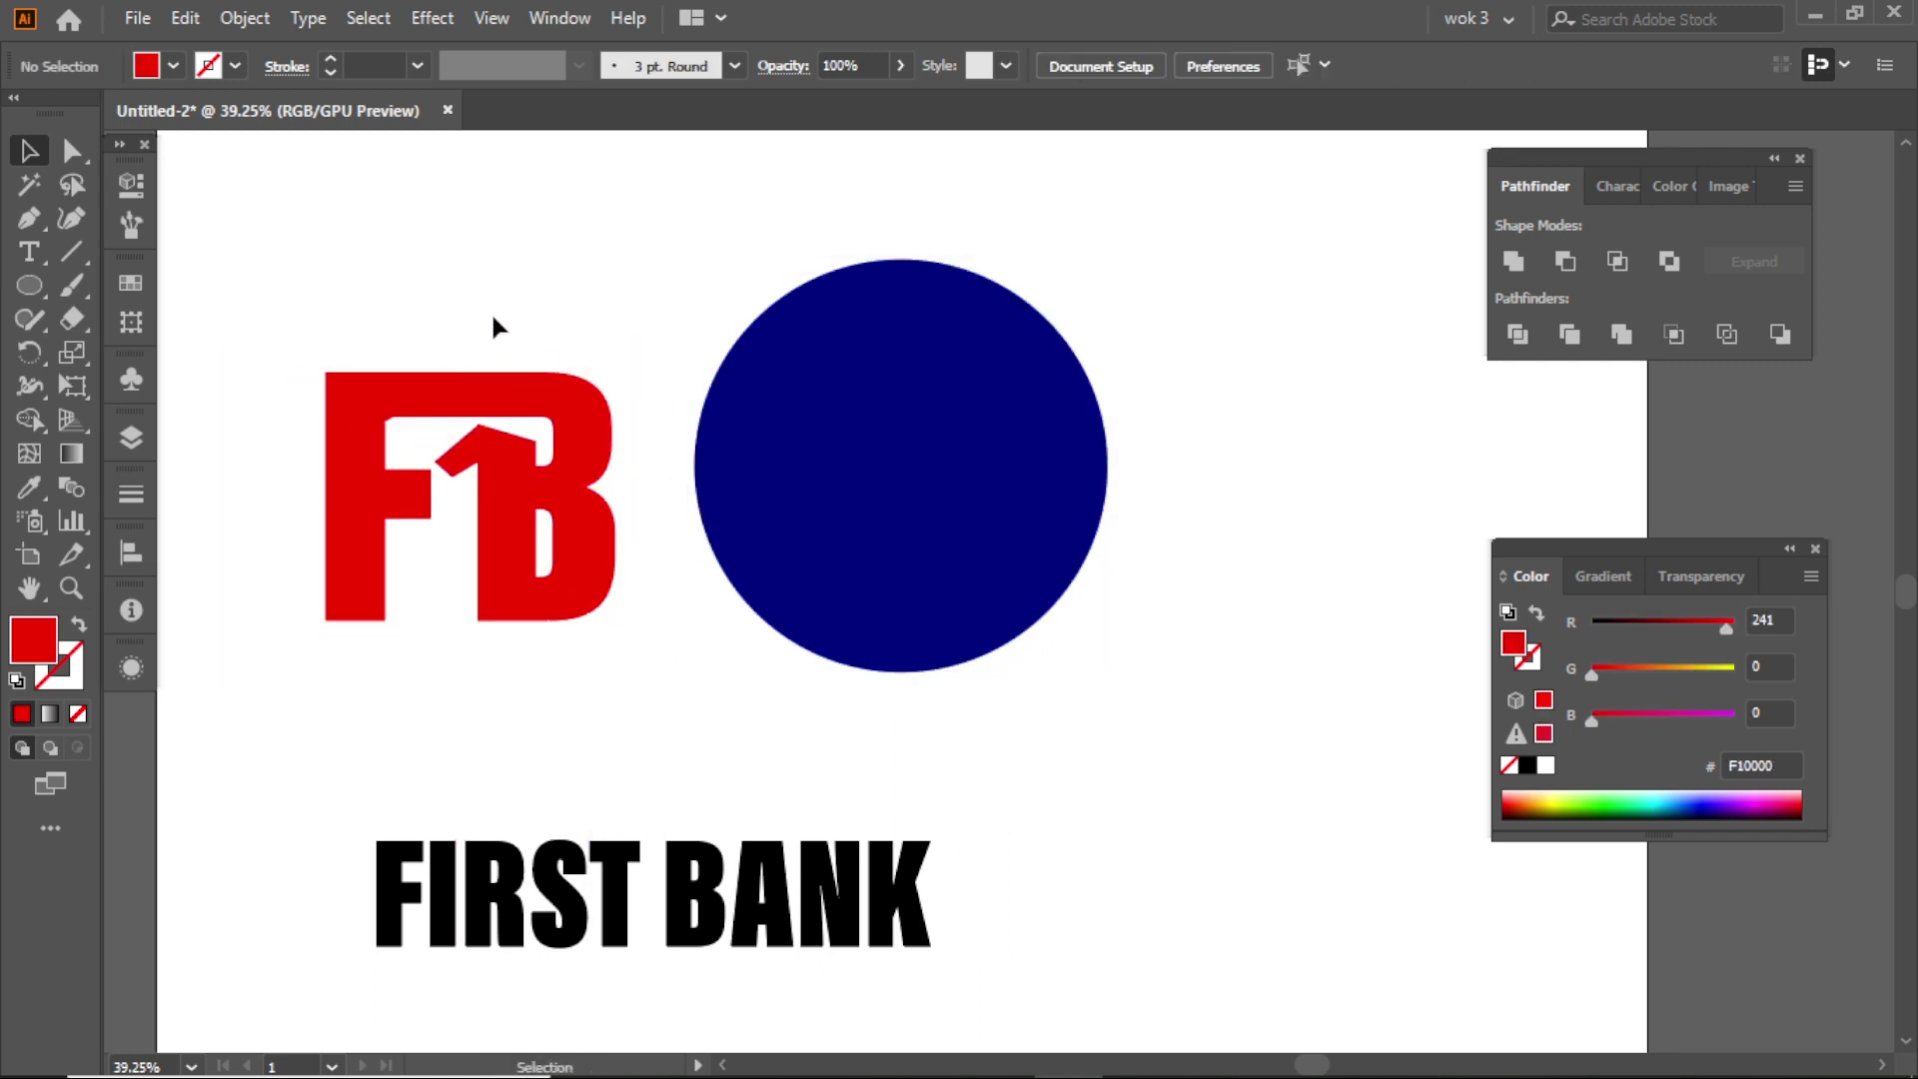
- Turn the FB mark into an unfilled outline and color its 1 pt stroke green 009C00
click(535, 490)
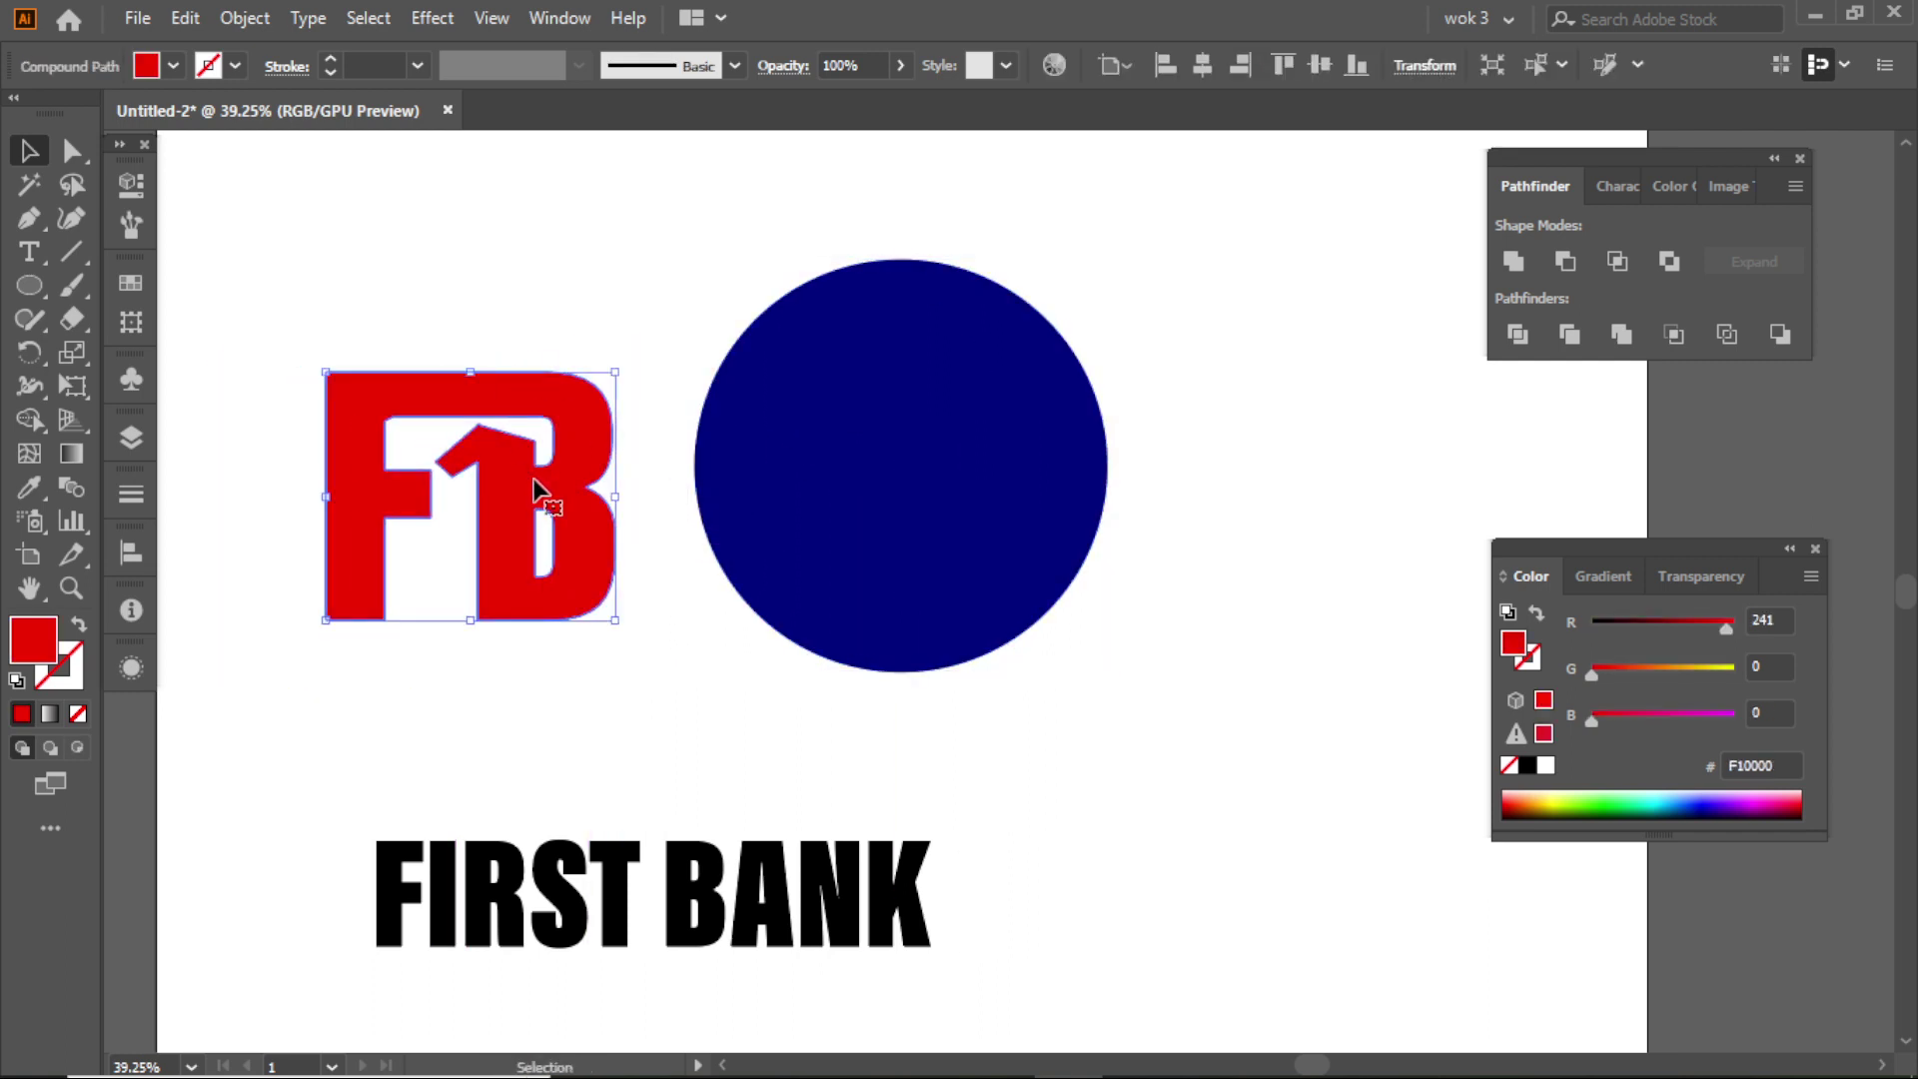
click(80, 629)
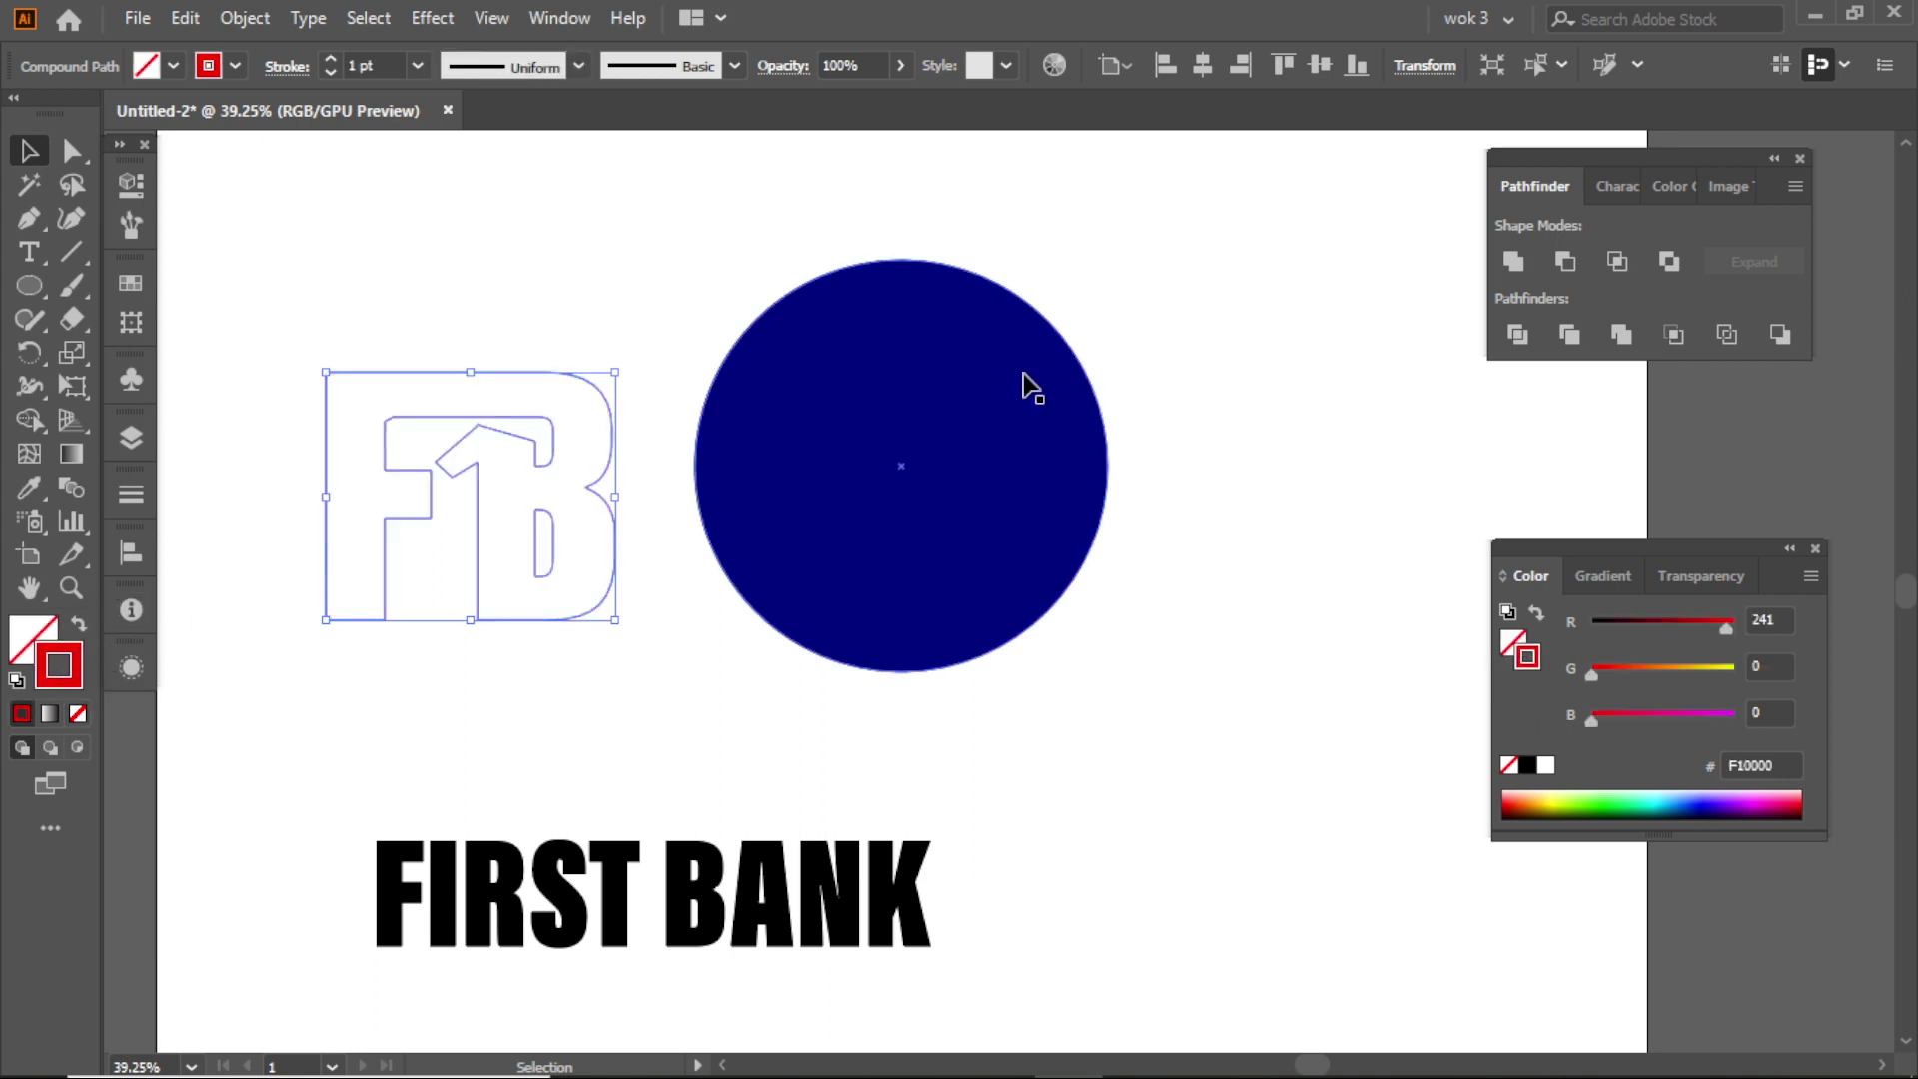
drag(1668, 673, 1723, 659)
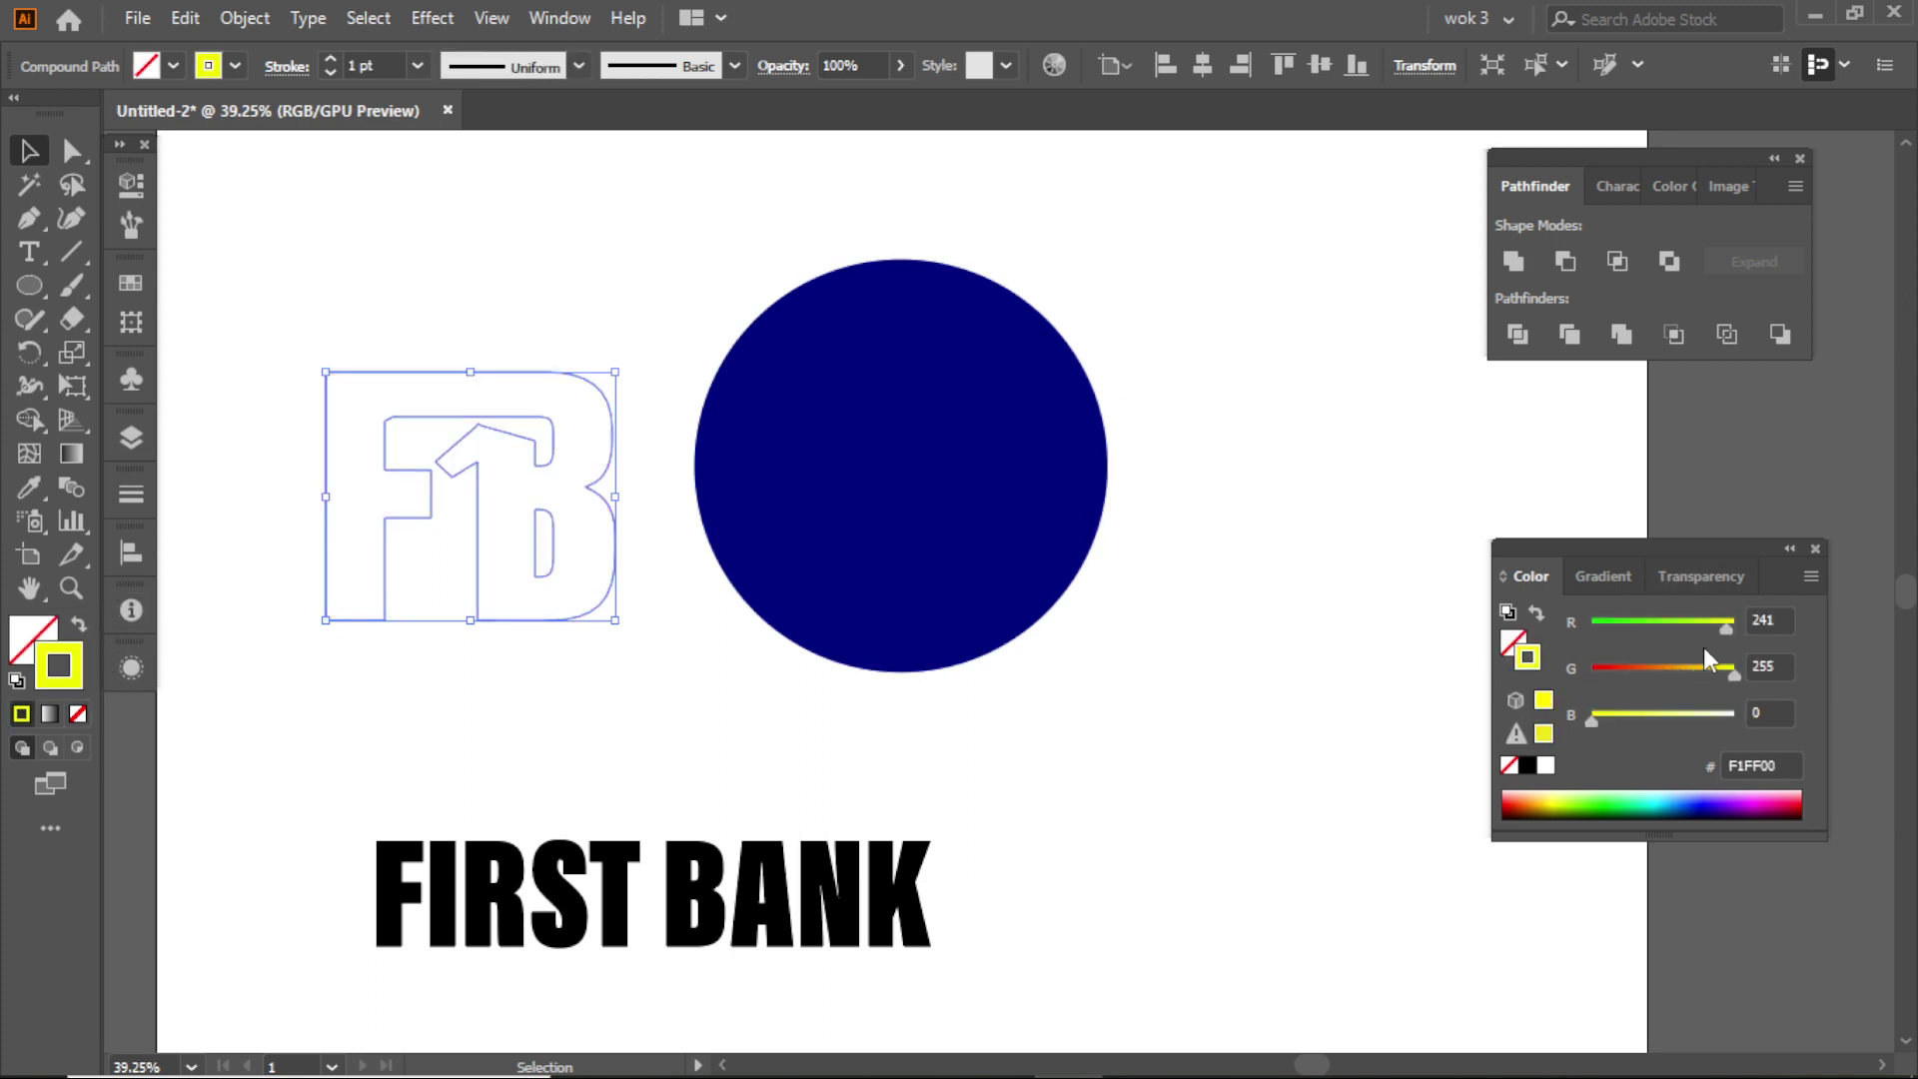
click(489, 332)
drag(537, 429, 539, 432)
drag(1698, 631, 1595, 629)
click(1680, 671)
- Copy the green FB outline, paste it in front and offset the copy diagonally up and to the left of the original
drag(641, 232, 551, 484)
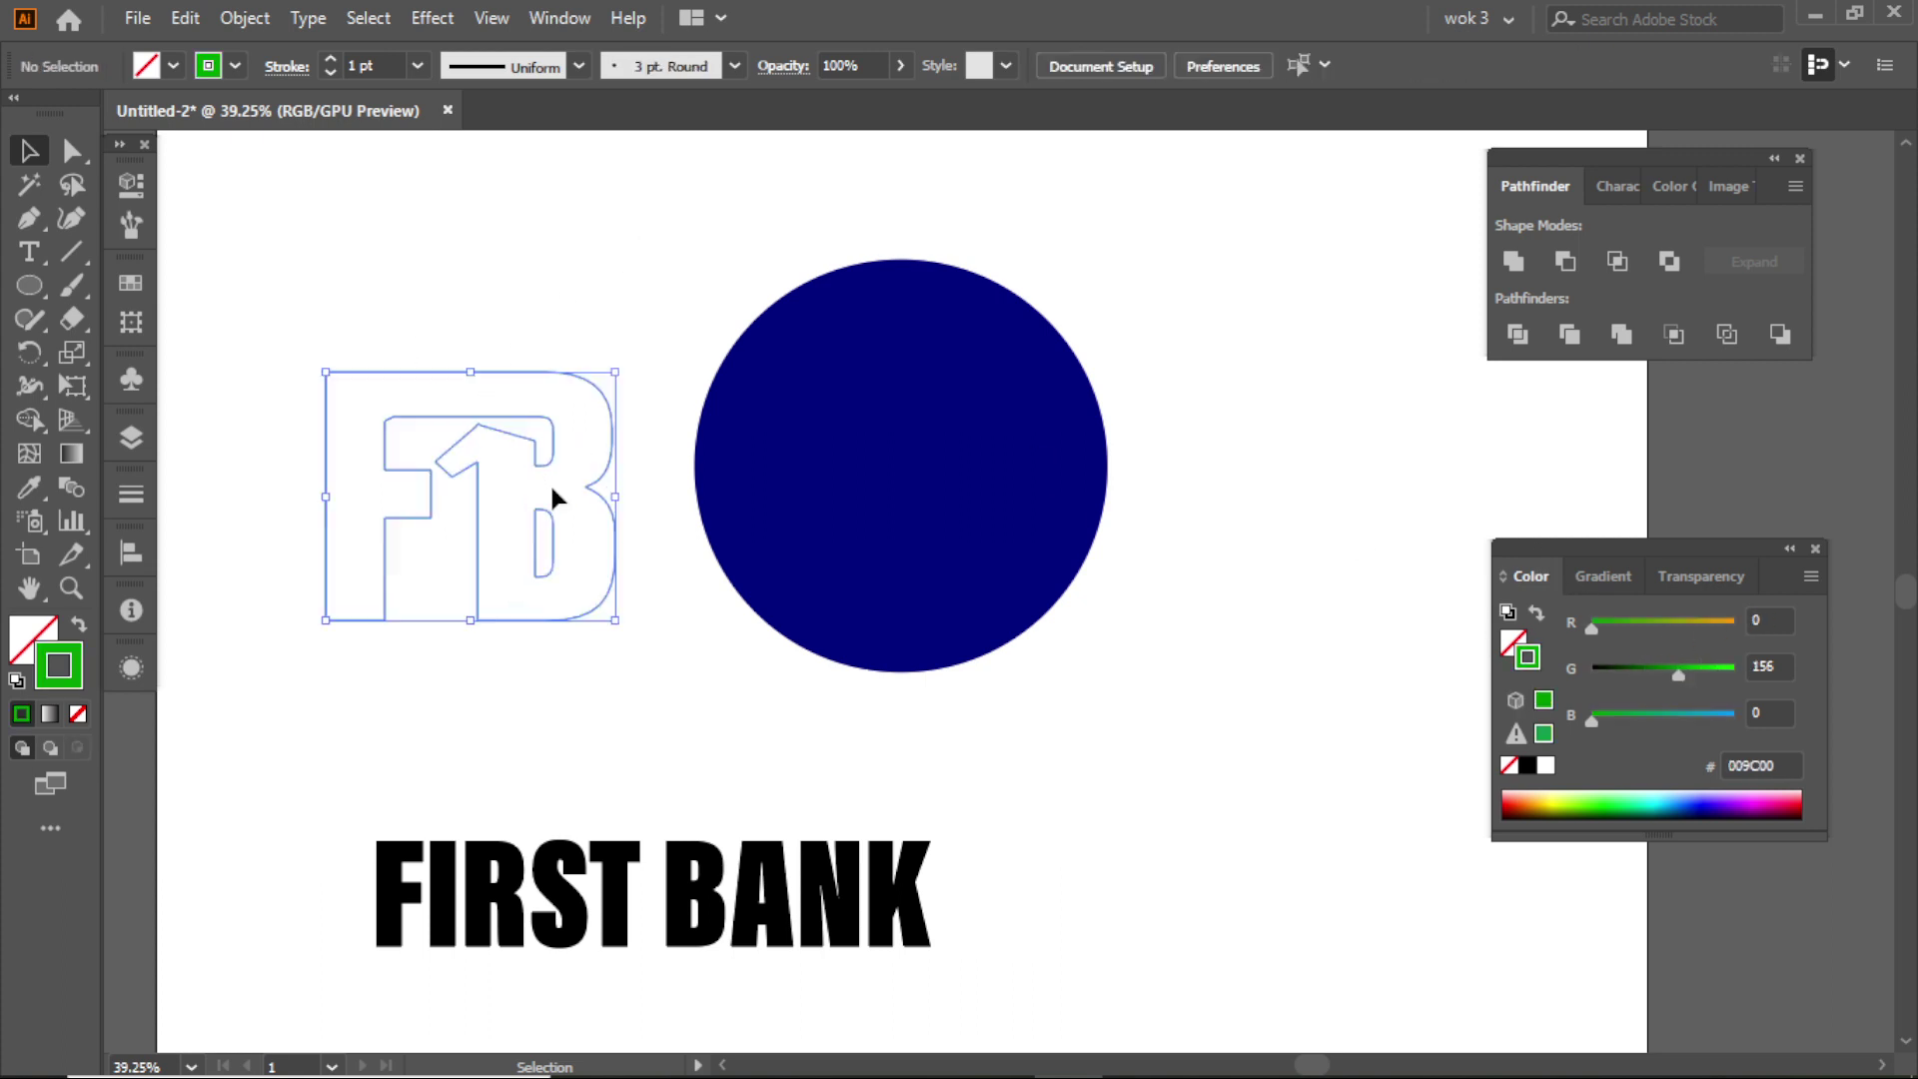
key(ctrl+c)
key(ctrl+f)
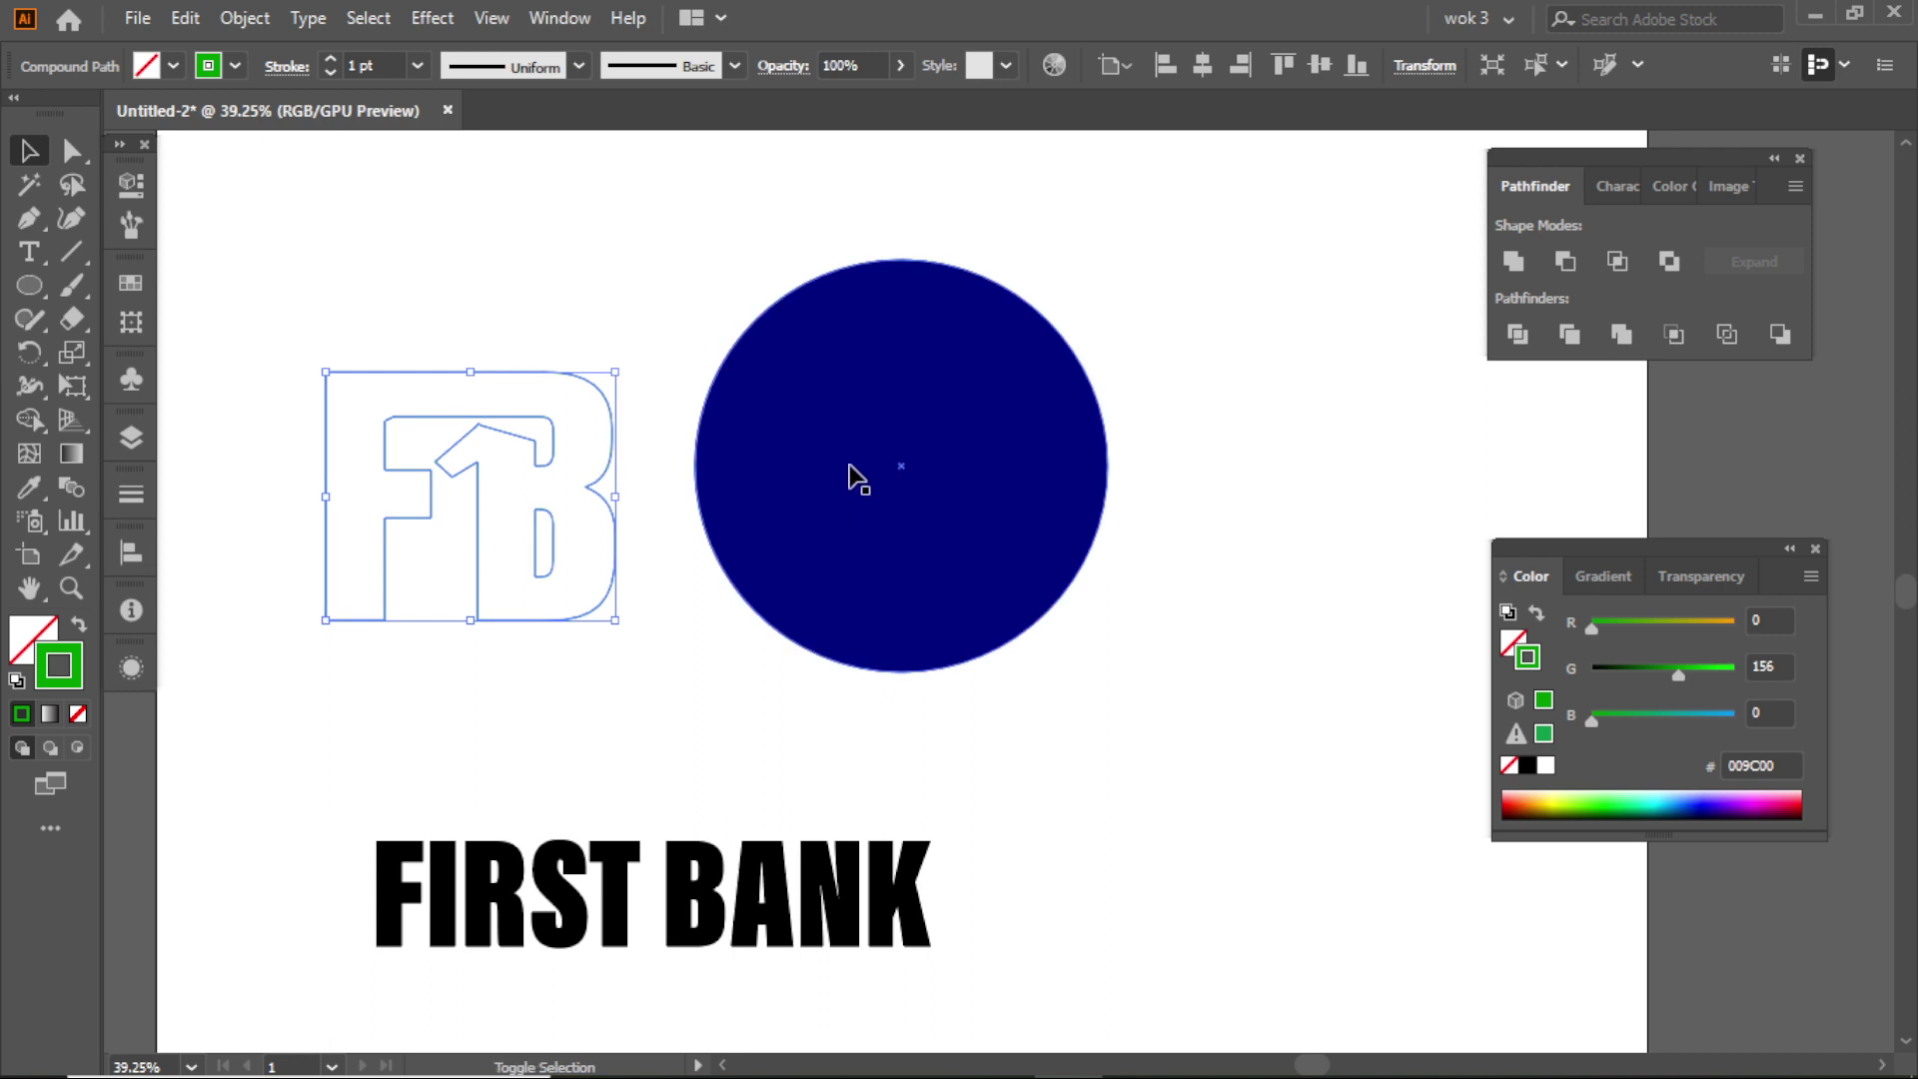
key(shift+Left)
key(shift+Left)
key(shift+Left)
key(shift+Left)
key(shift+Left)
key(shift+Left)
key(shift+Up)
key(shift+Up)
key(shift+Up)
key(shift+Up)
key(shift+Up)
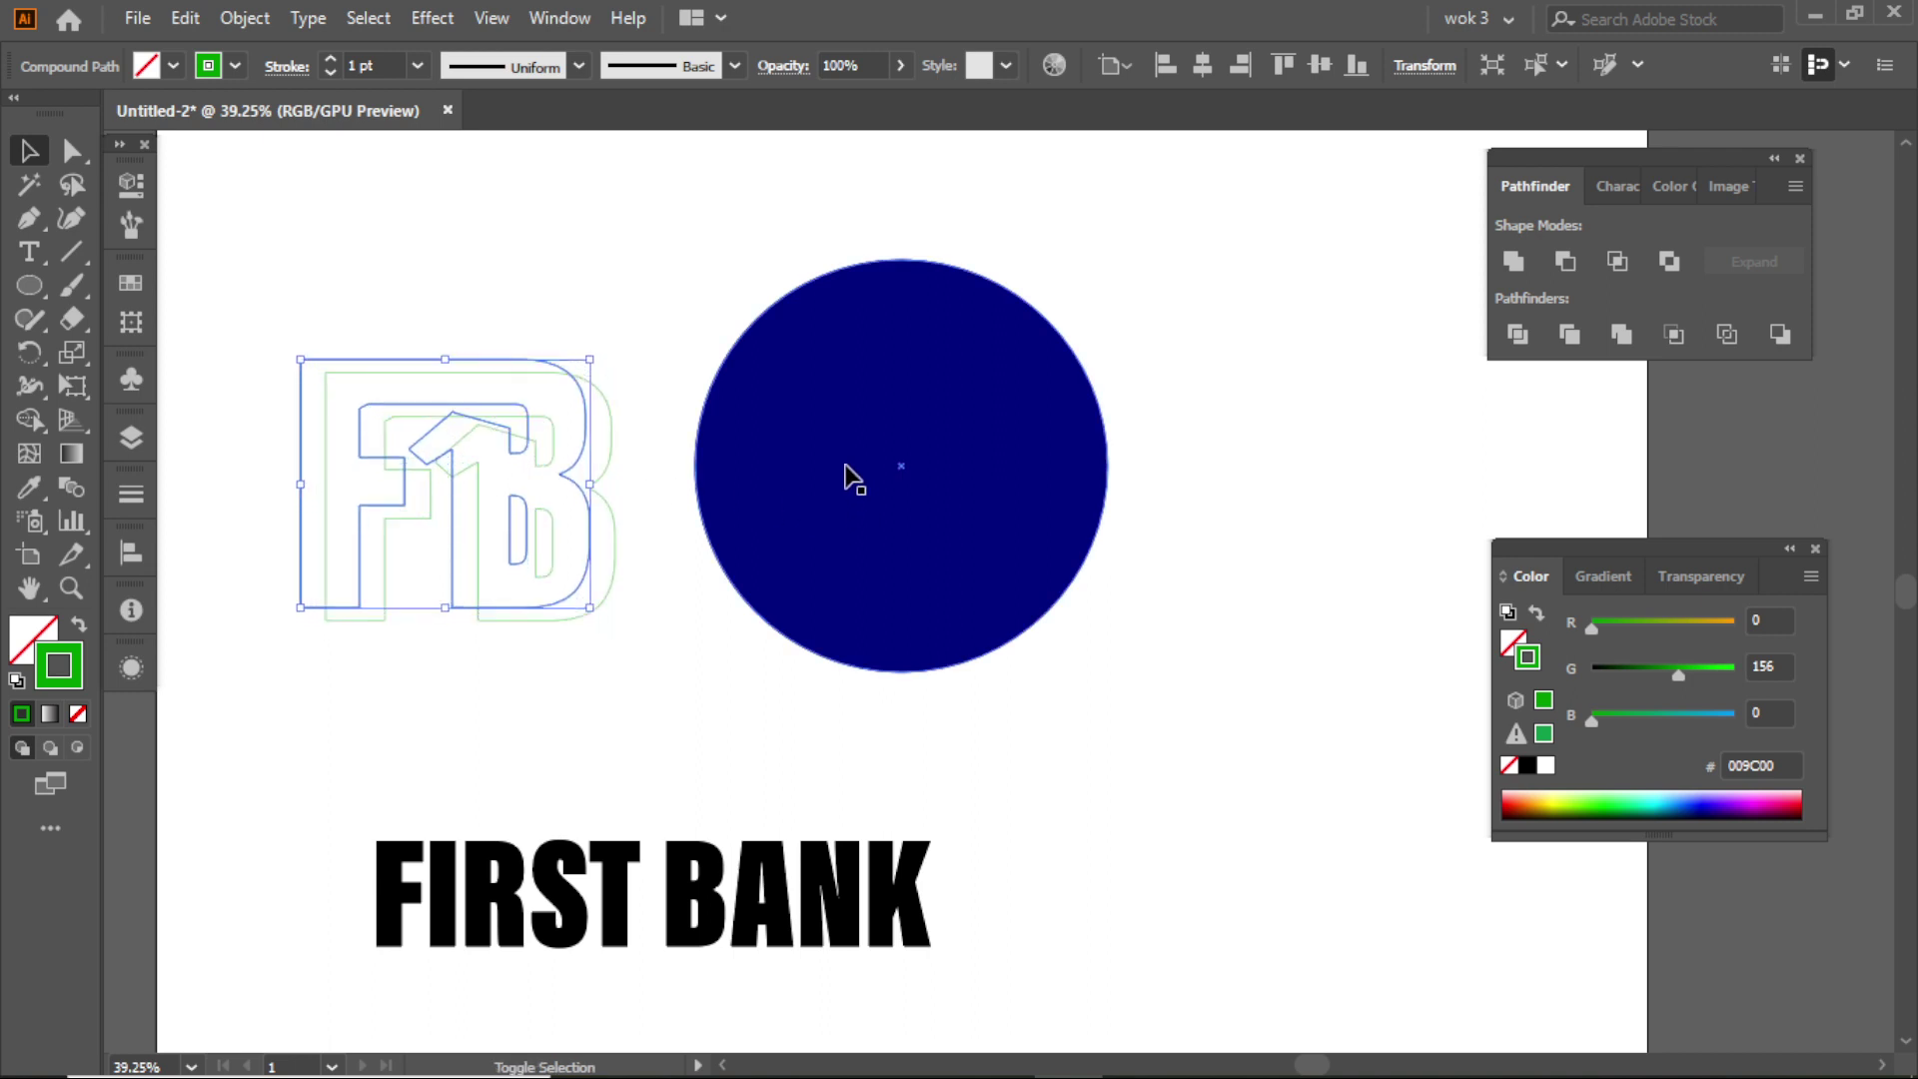
key(shift+Left)
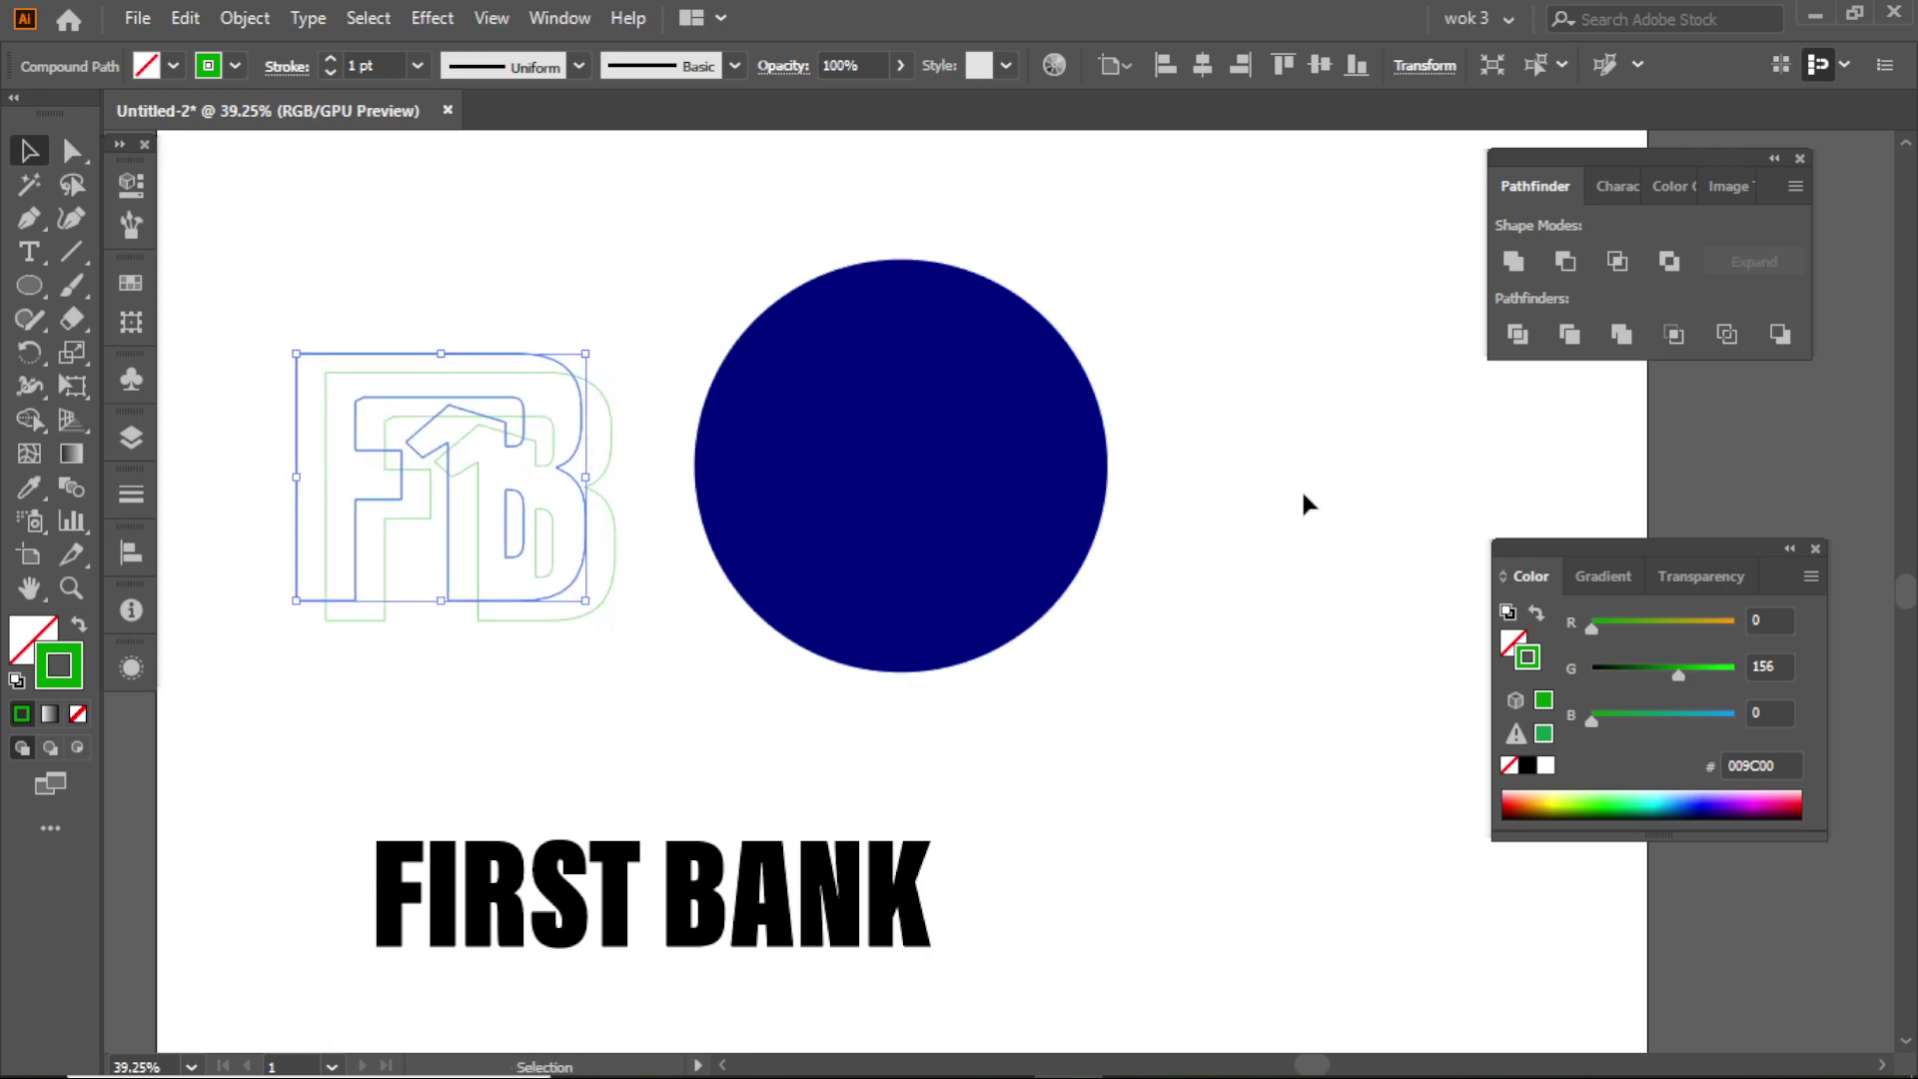
key(Down)
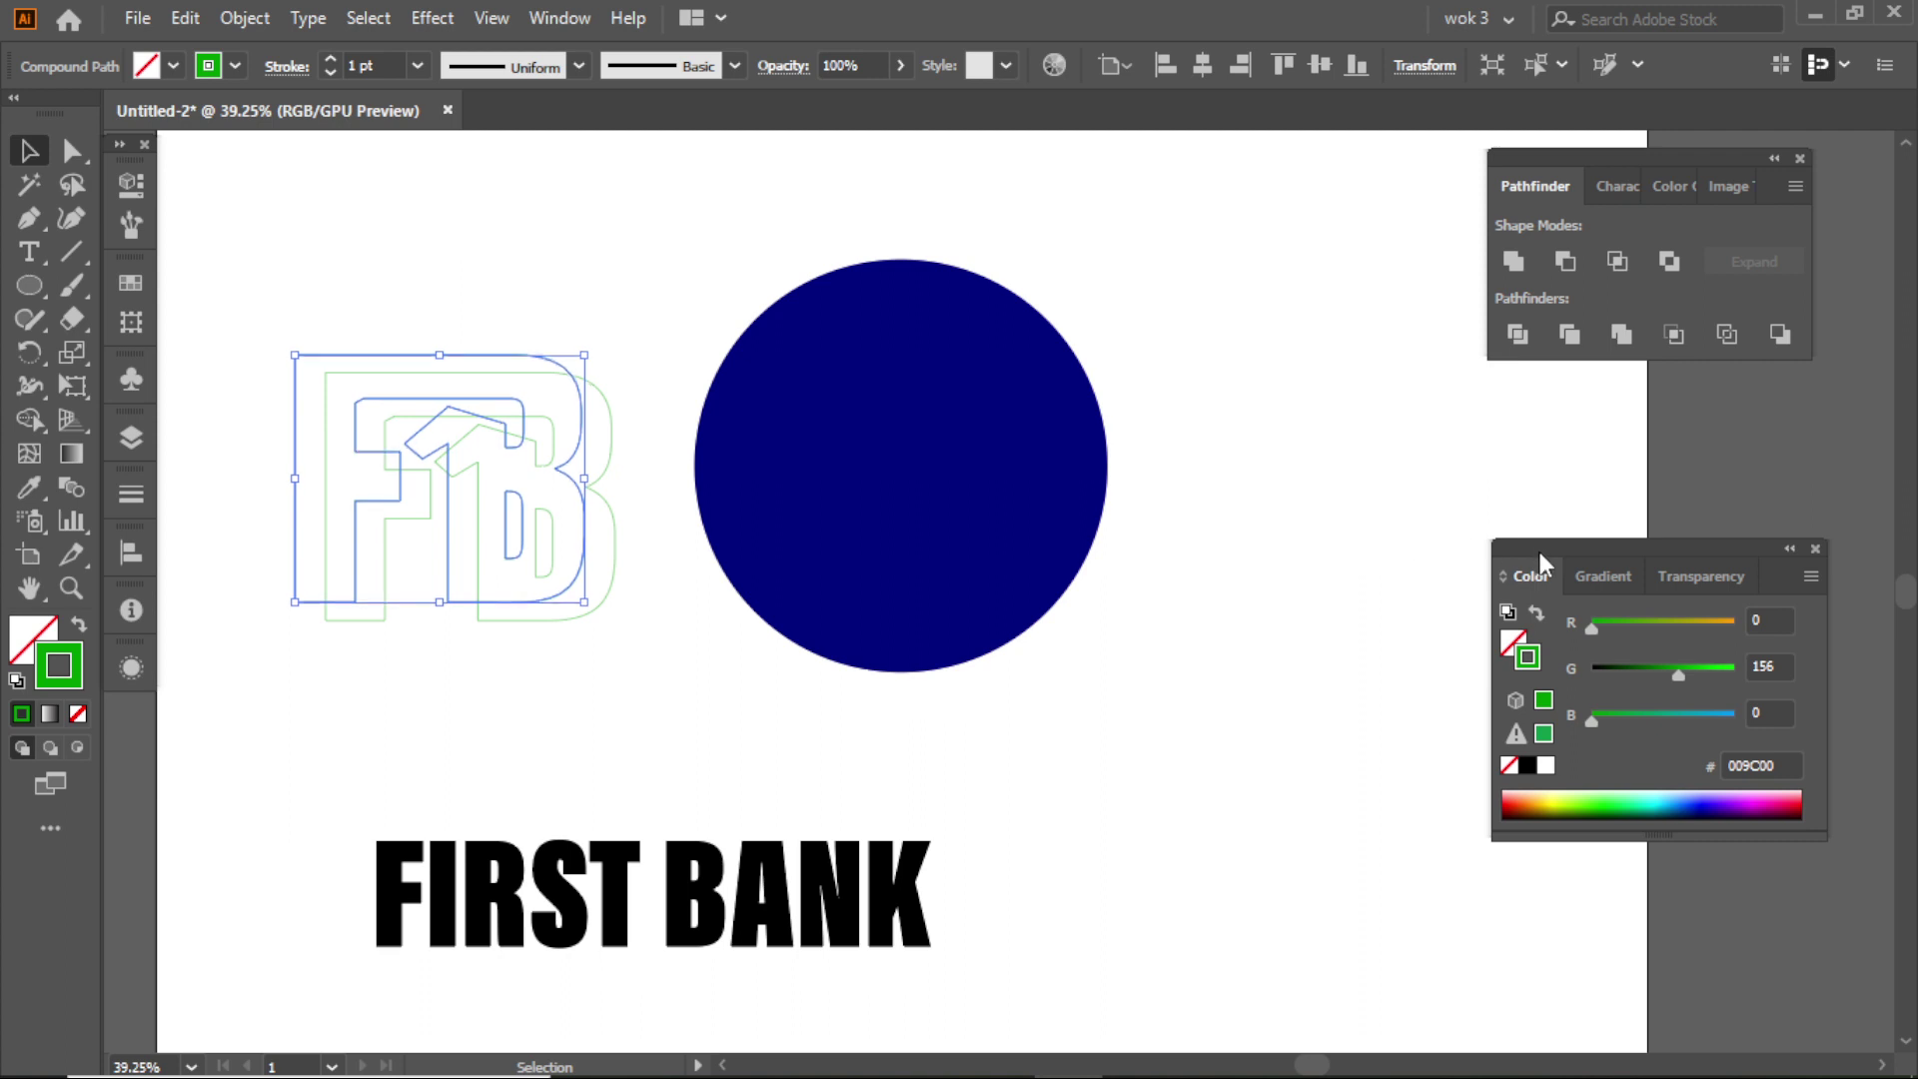
- Change the offset copy's stroke to red FF0000 and deselect it
drag(1692, 624, 1738, 624)
drag(1620, 686, 1370, 682)
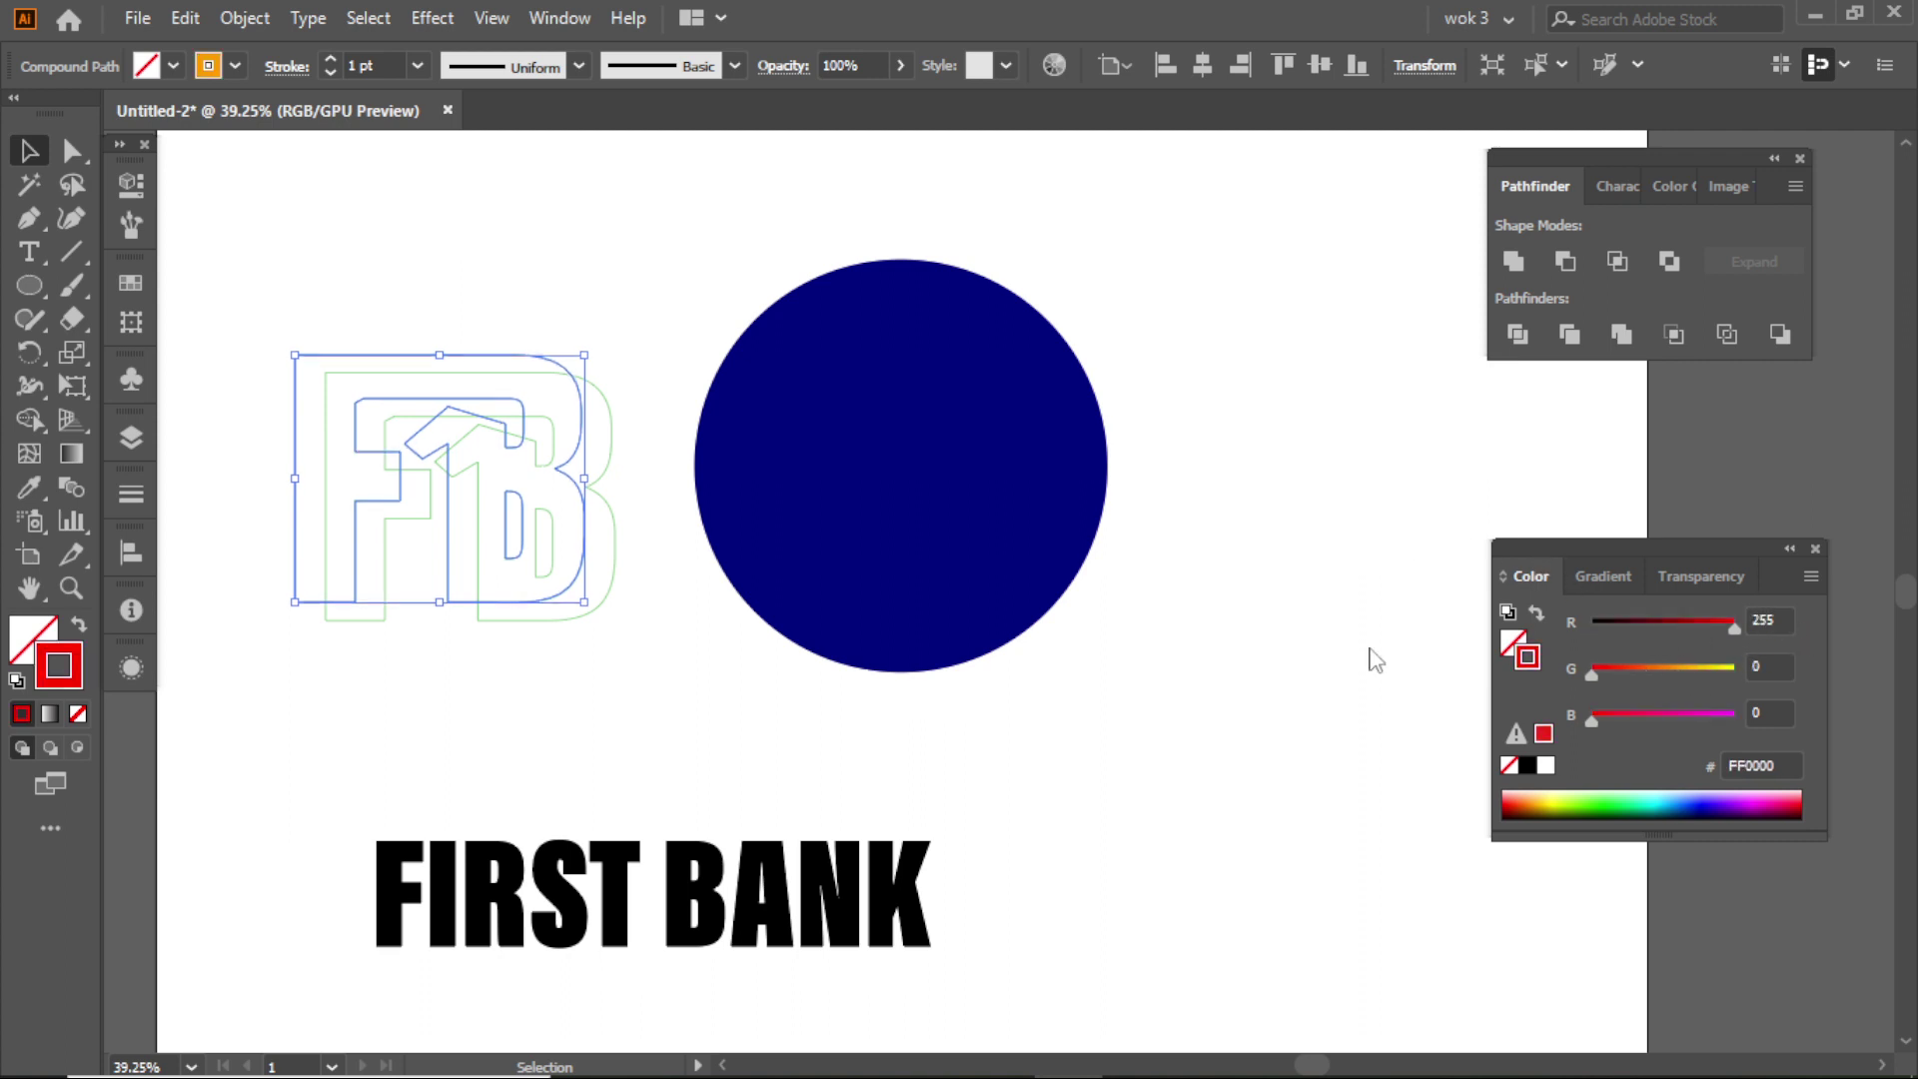
click(505, 285)
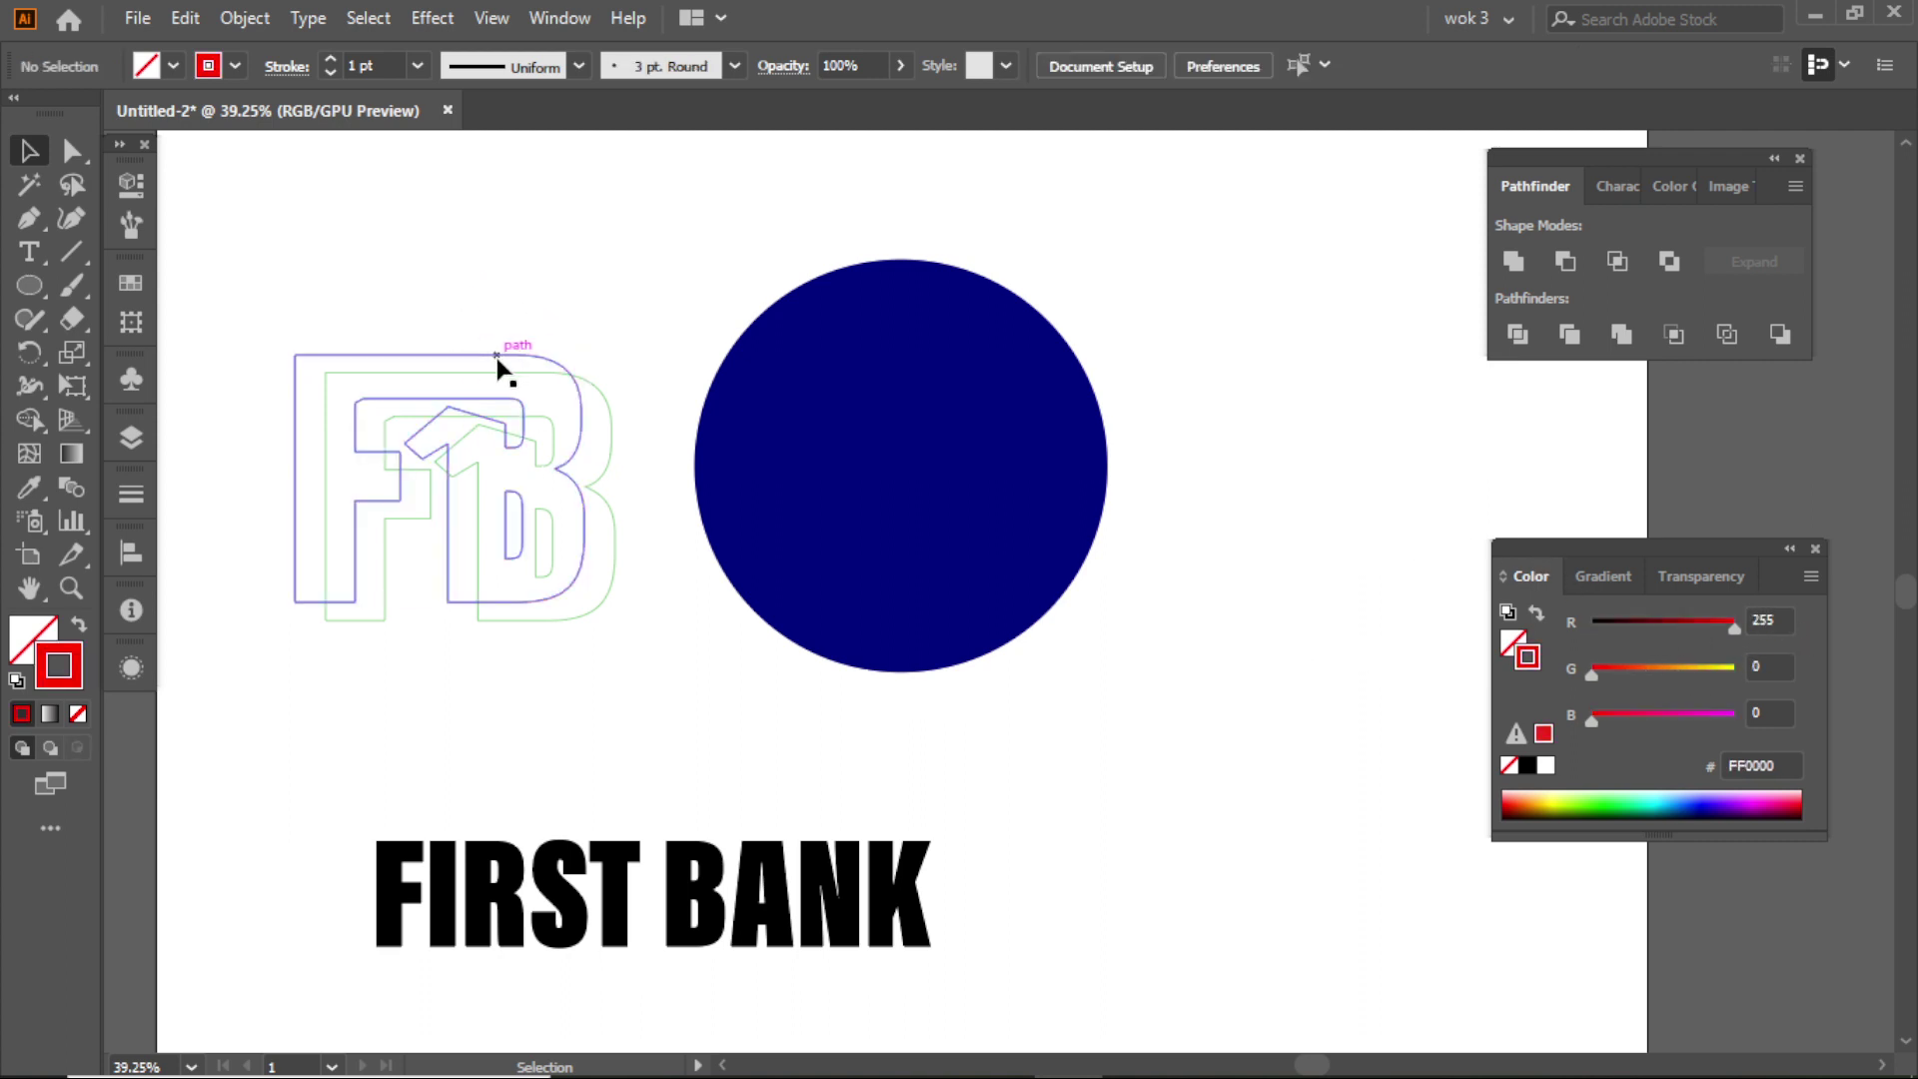
- Blend the red and green FB outlines from their matching top-left corner anchors, then deselect the blend
drag(385, 297, 507, 465)
click(68, 489)
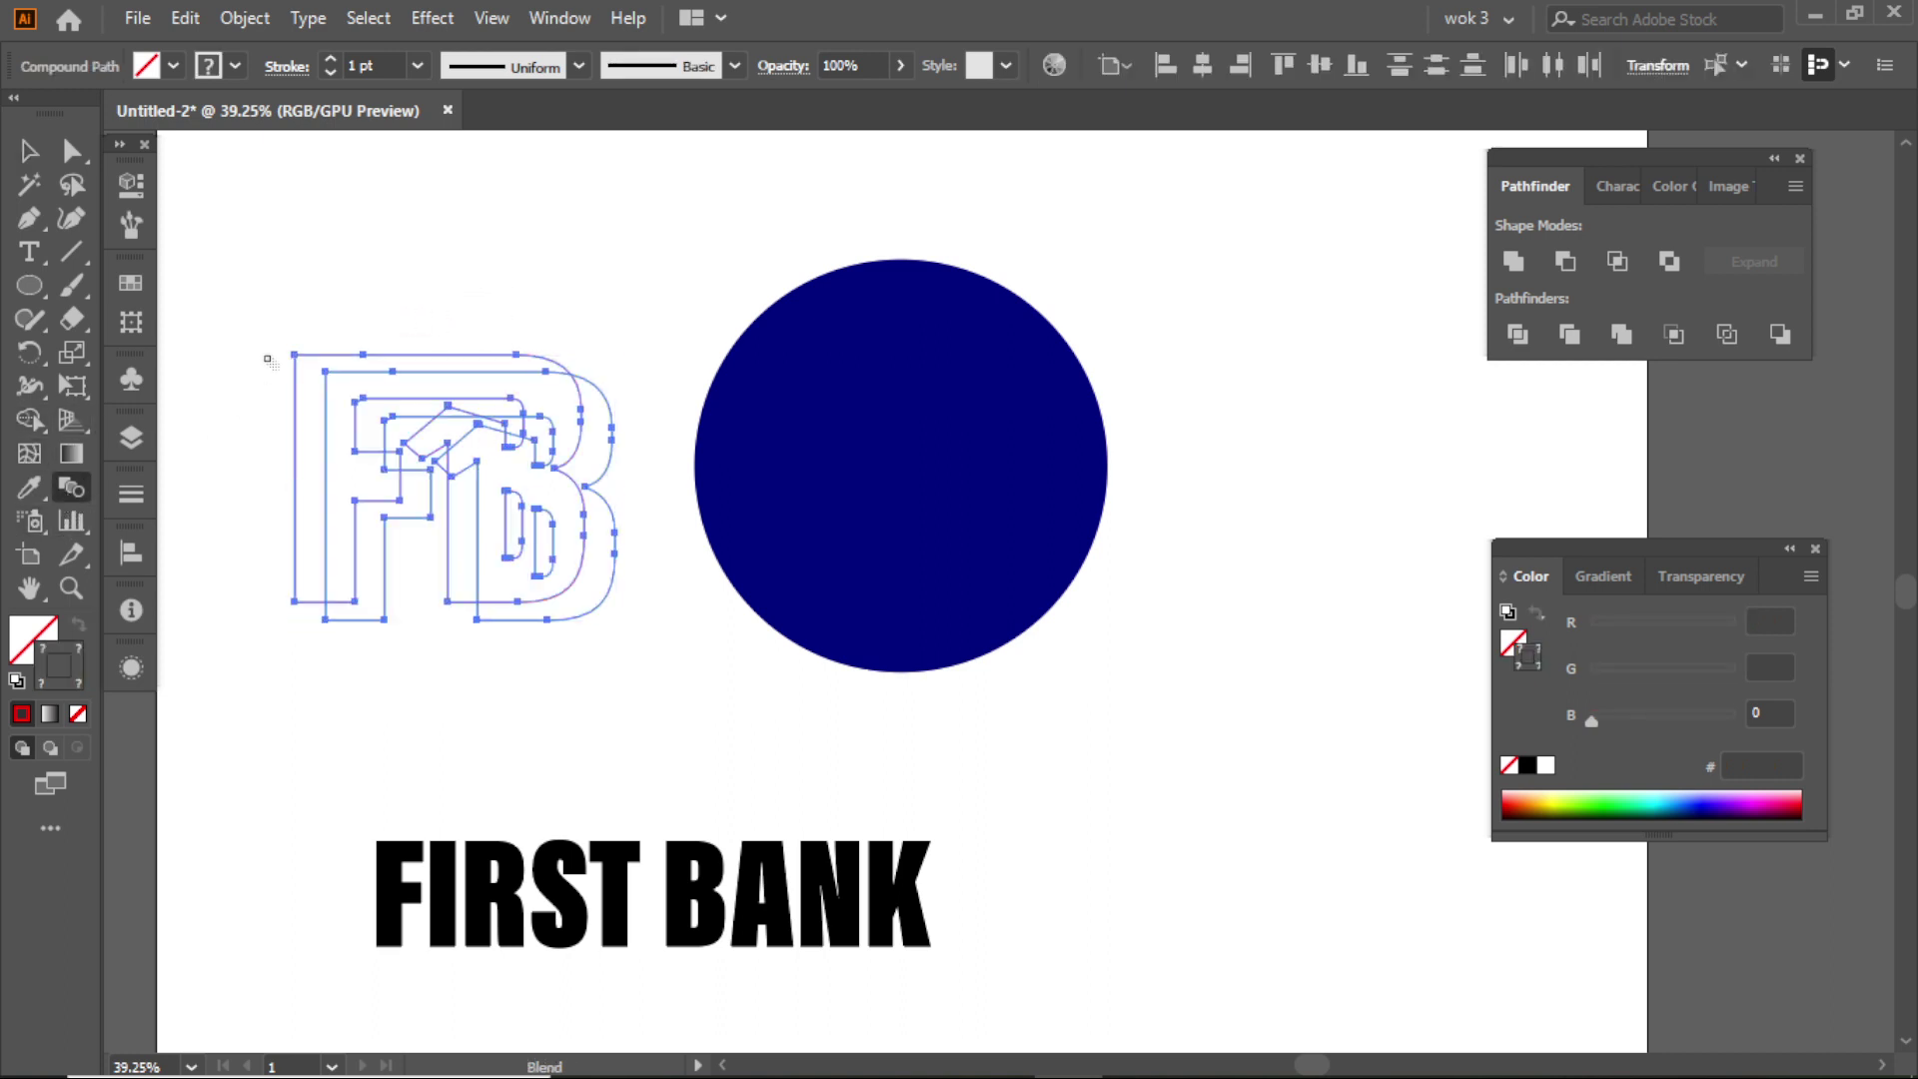
drag(272, 344, 878, 501)
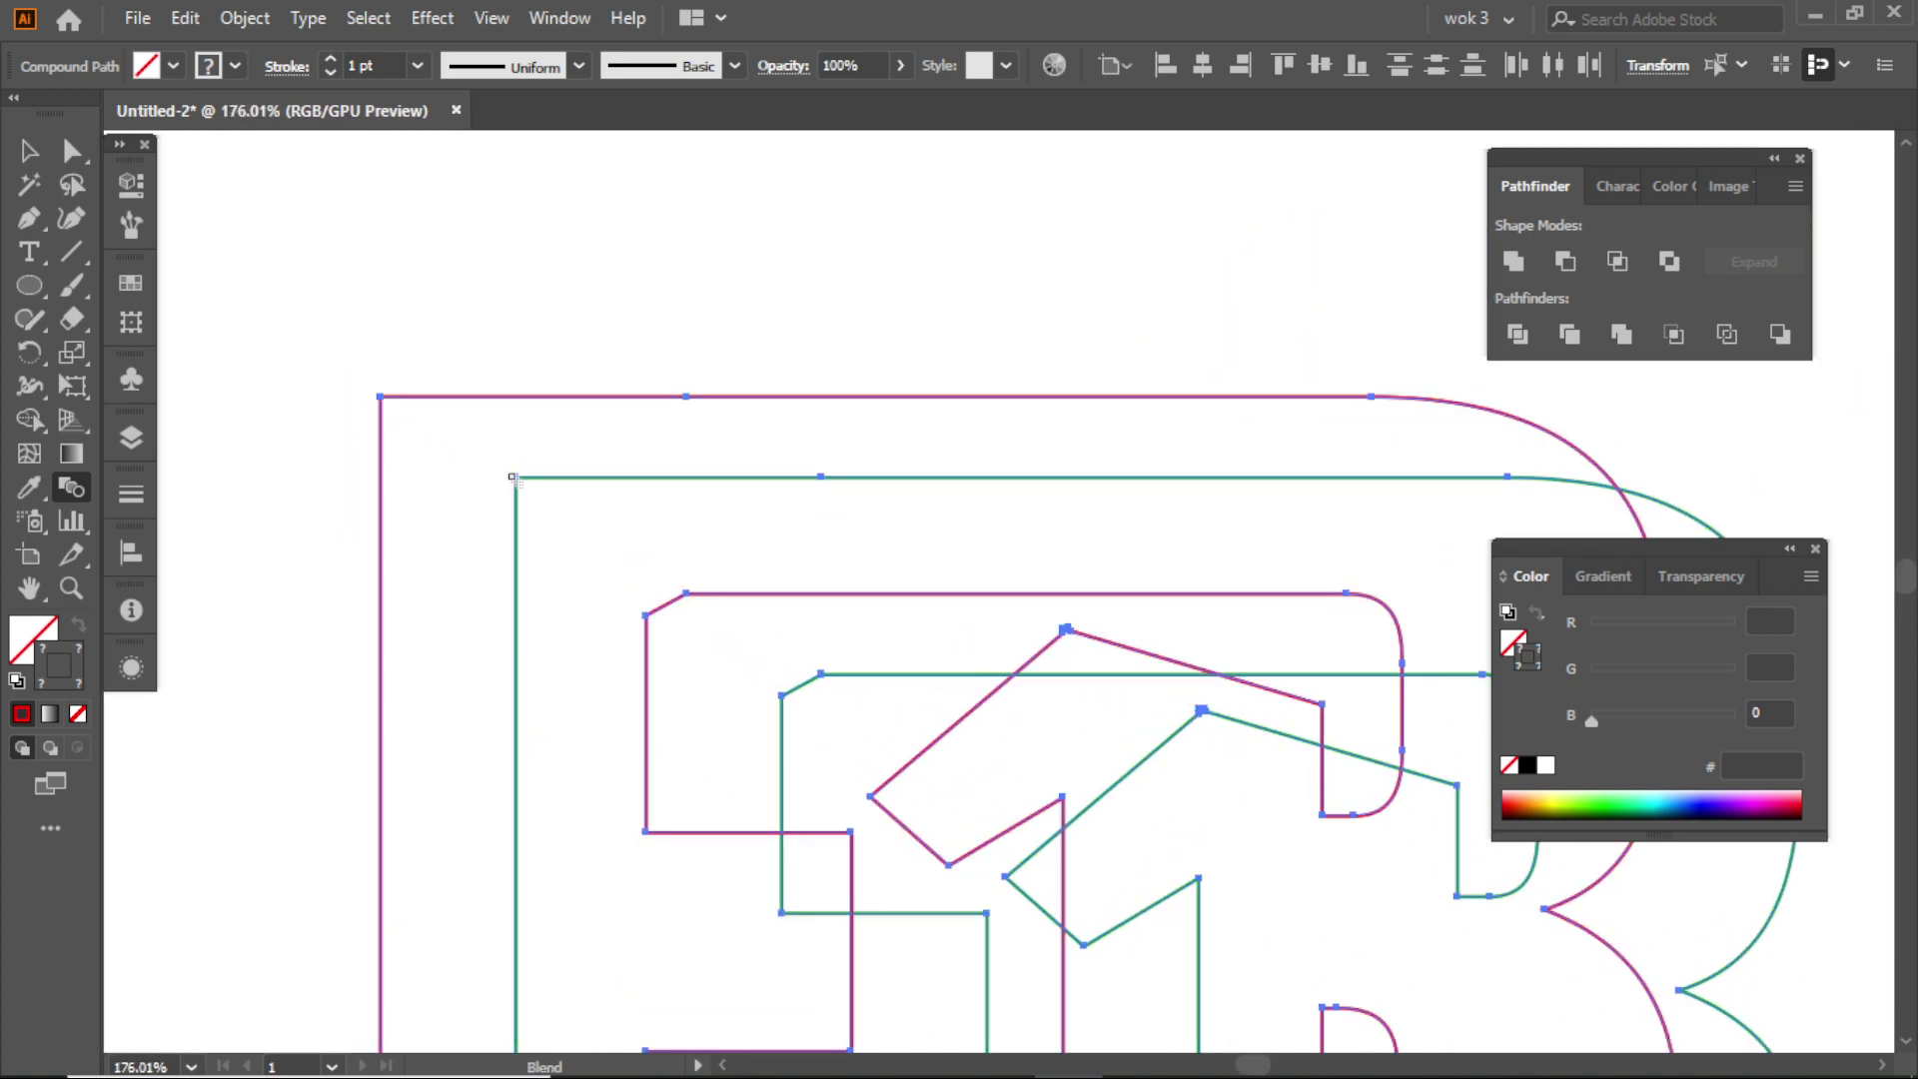
click(516, 479)
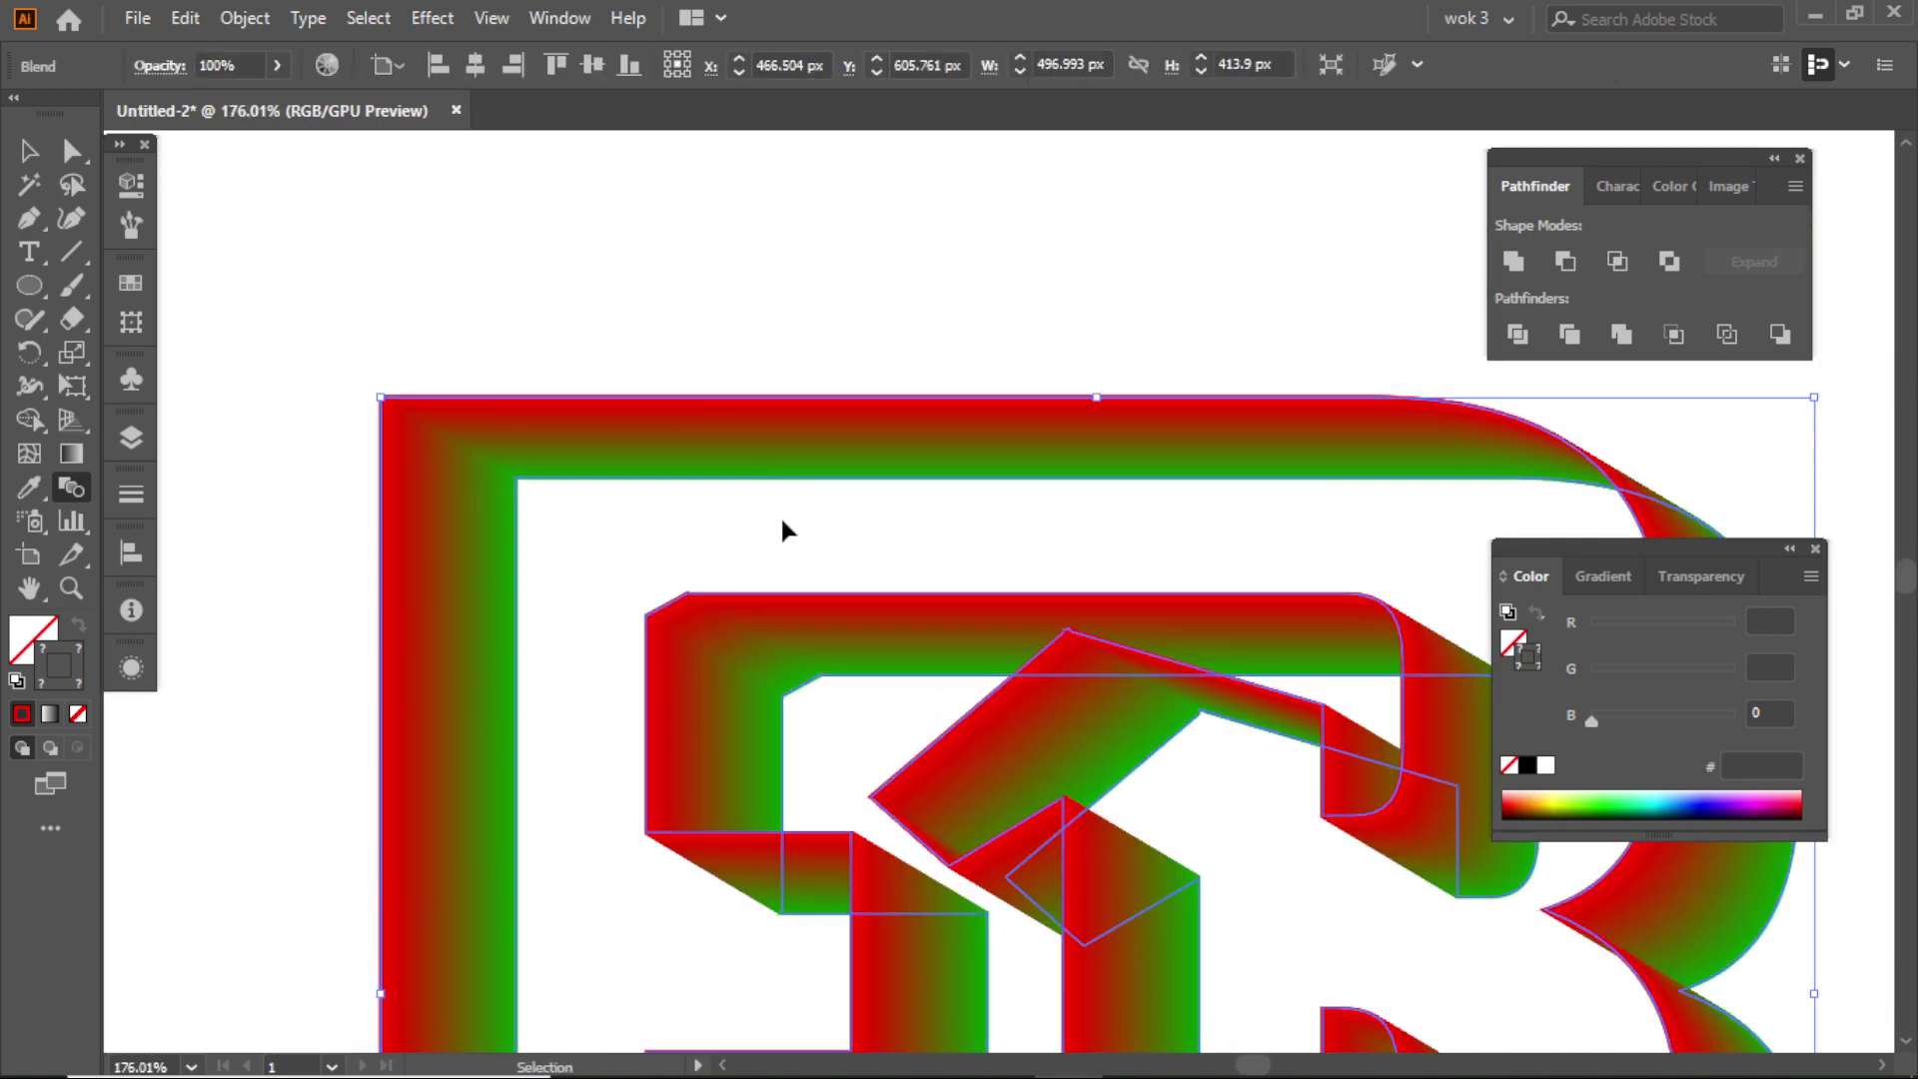
scroll(781, 514, down, 4)
drag(767, 478, 488, 375)
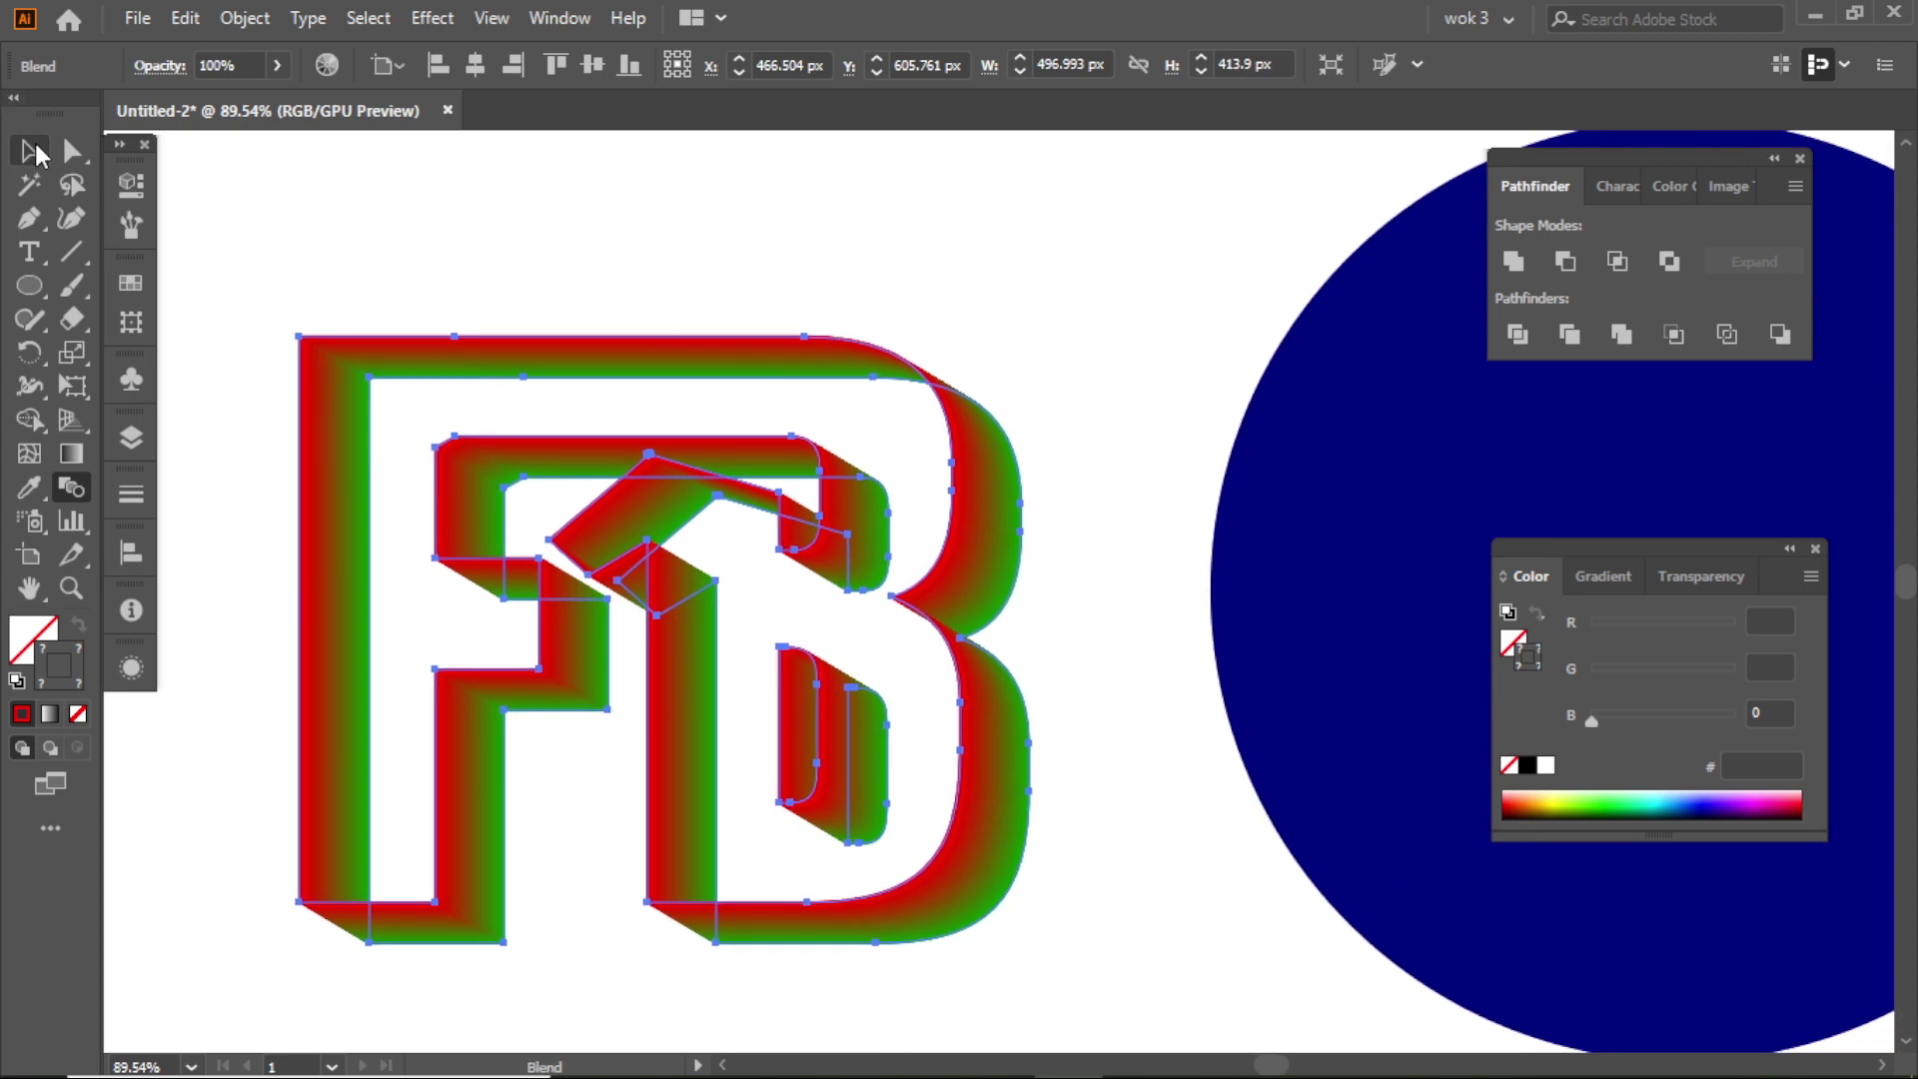
click(30, 151)
click(856, 416)
scroll(784, 343, down, 3)
drag(784, 343, 575, 347)
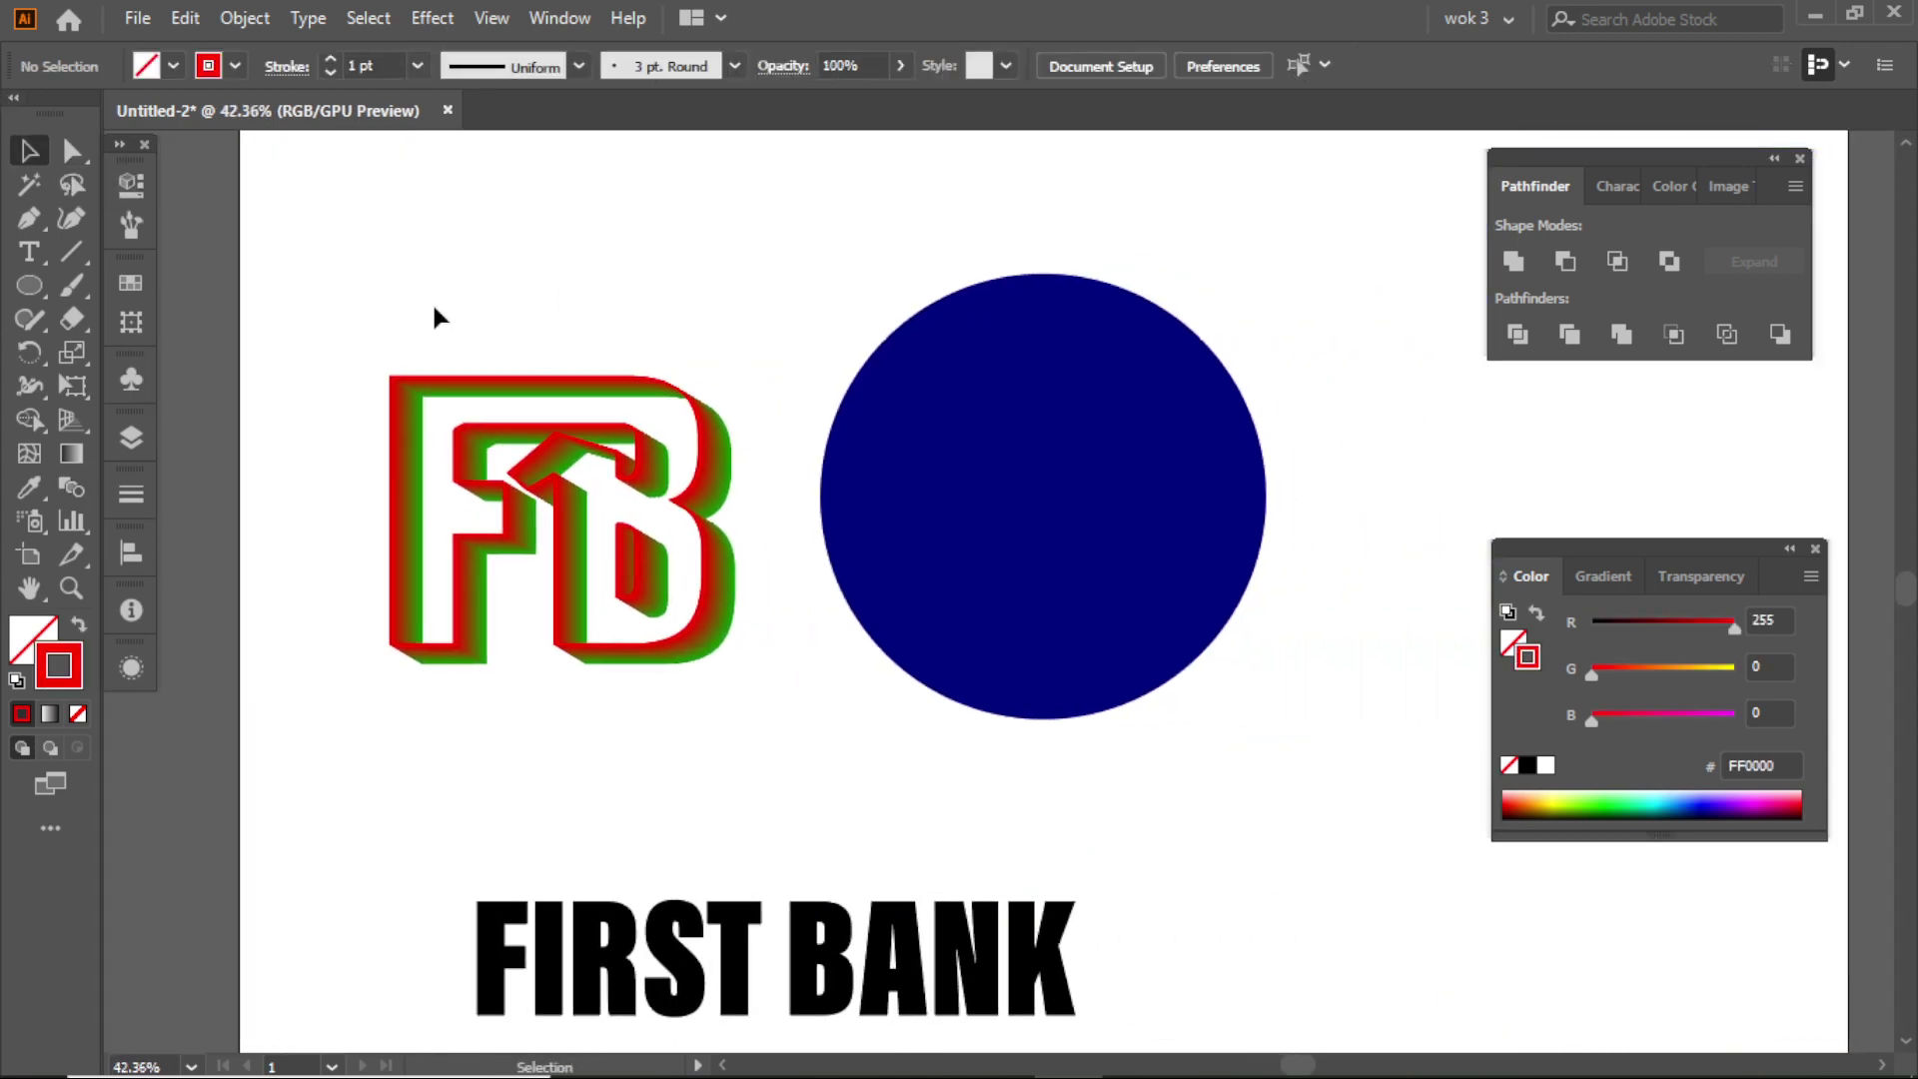
- Move the blended FB mark onto the dark blue circle, center it there and deselect
drag(711, 579, 1210, 549)
drag(1218, 480, 984, 486)
drag(522, 296, 921, 522)
click(904, 486)
scroll(633, 300, up, 2)
click(849, 480)
click(1014, 469)
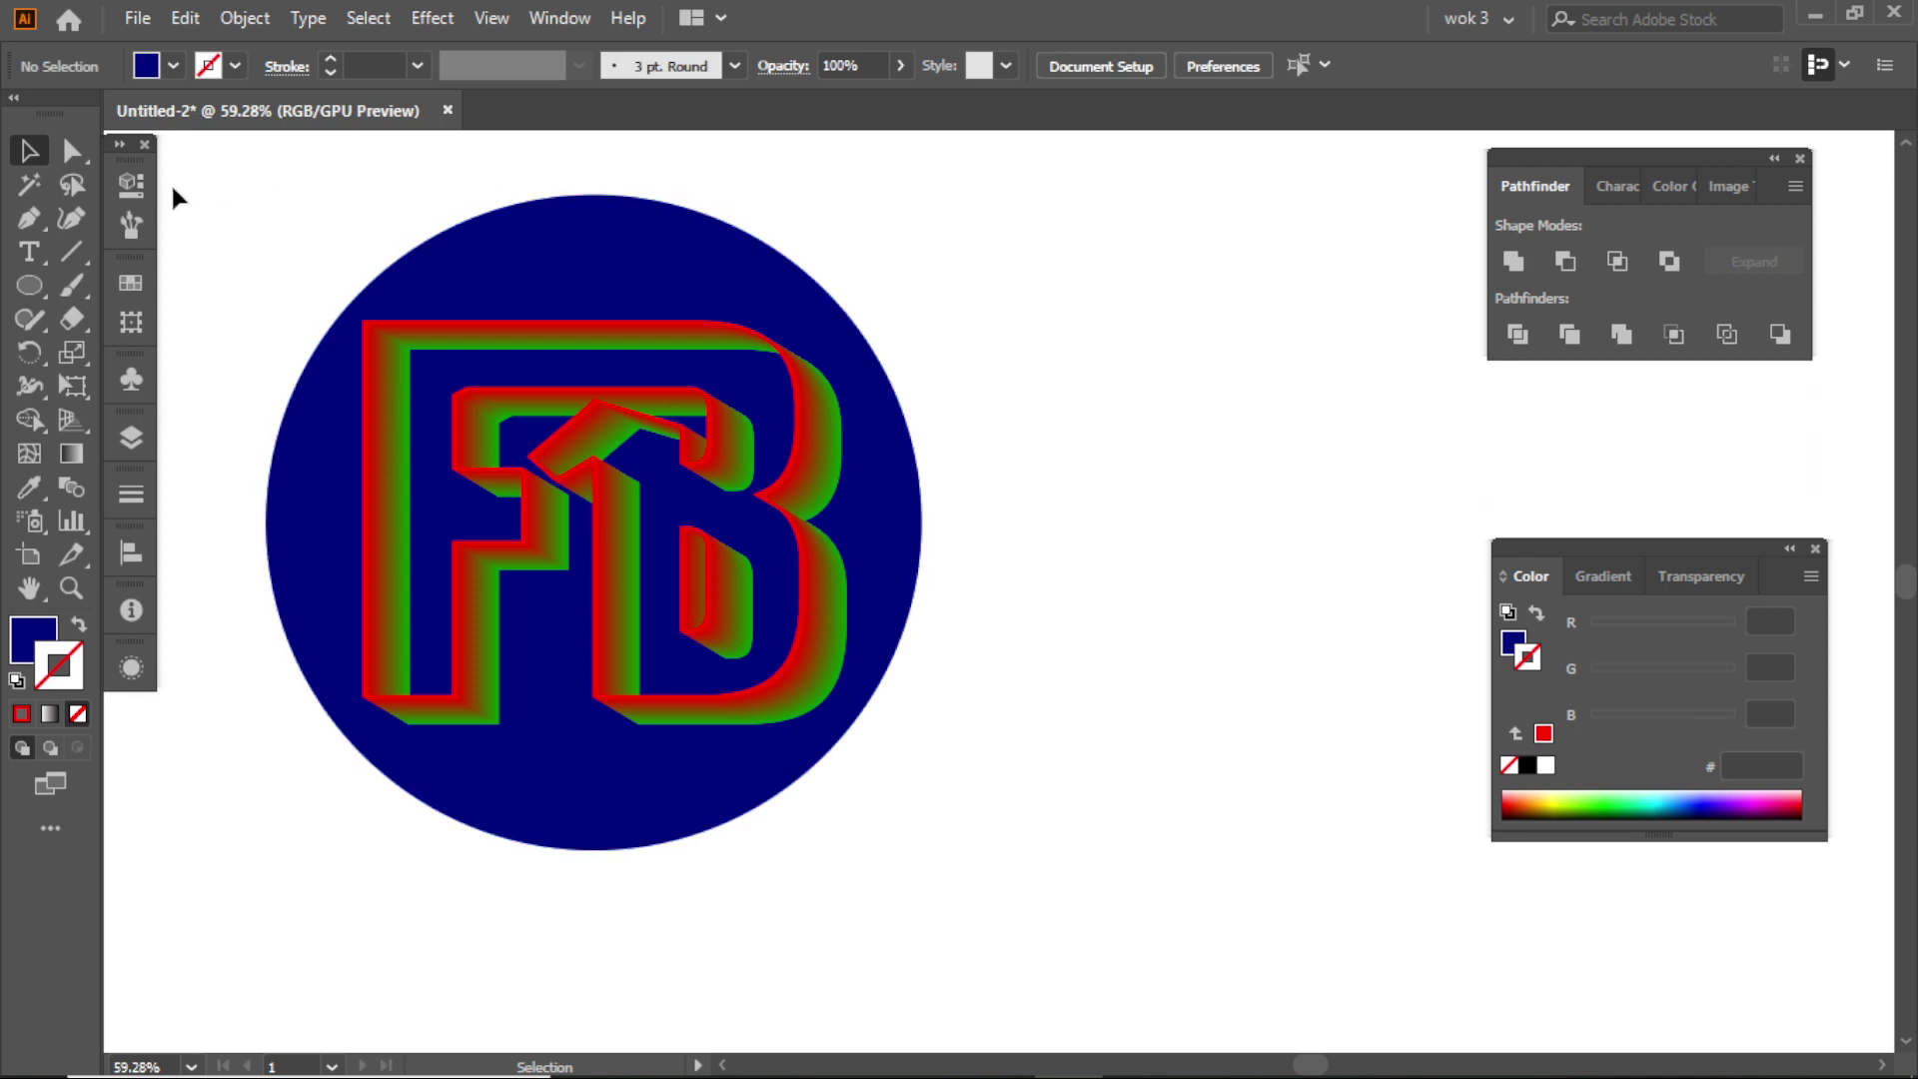
- Change only the blend's green outline stroke to white FFFFFF and deselect it
click(71, 151)
click(837, 487)
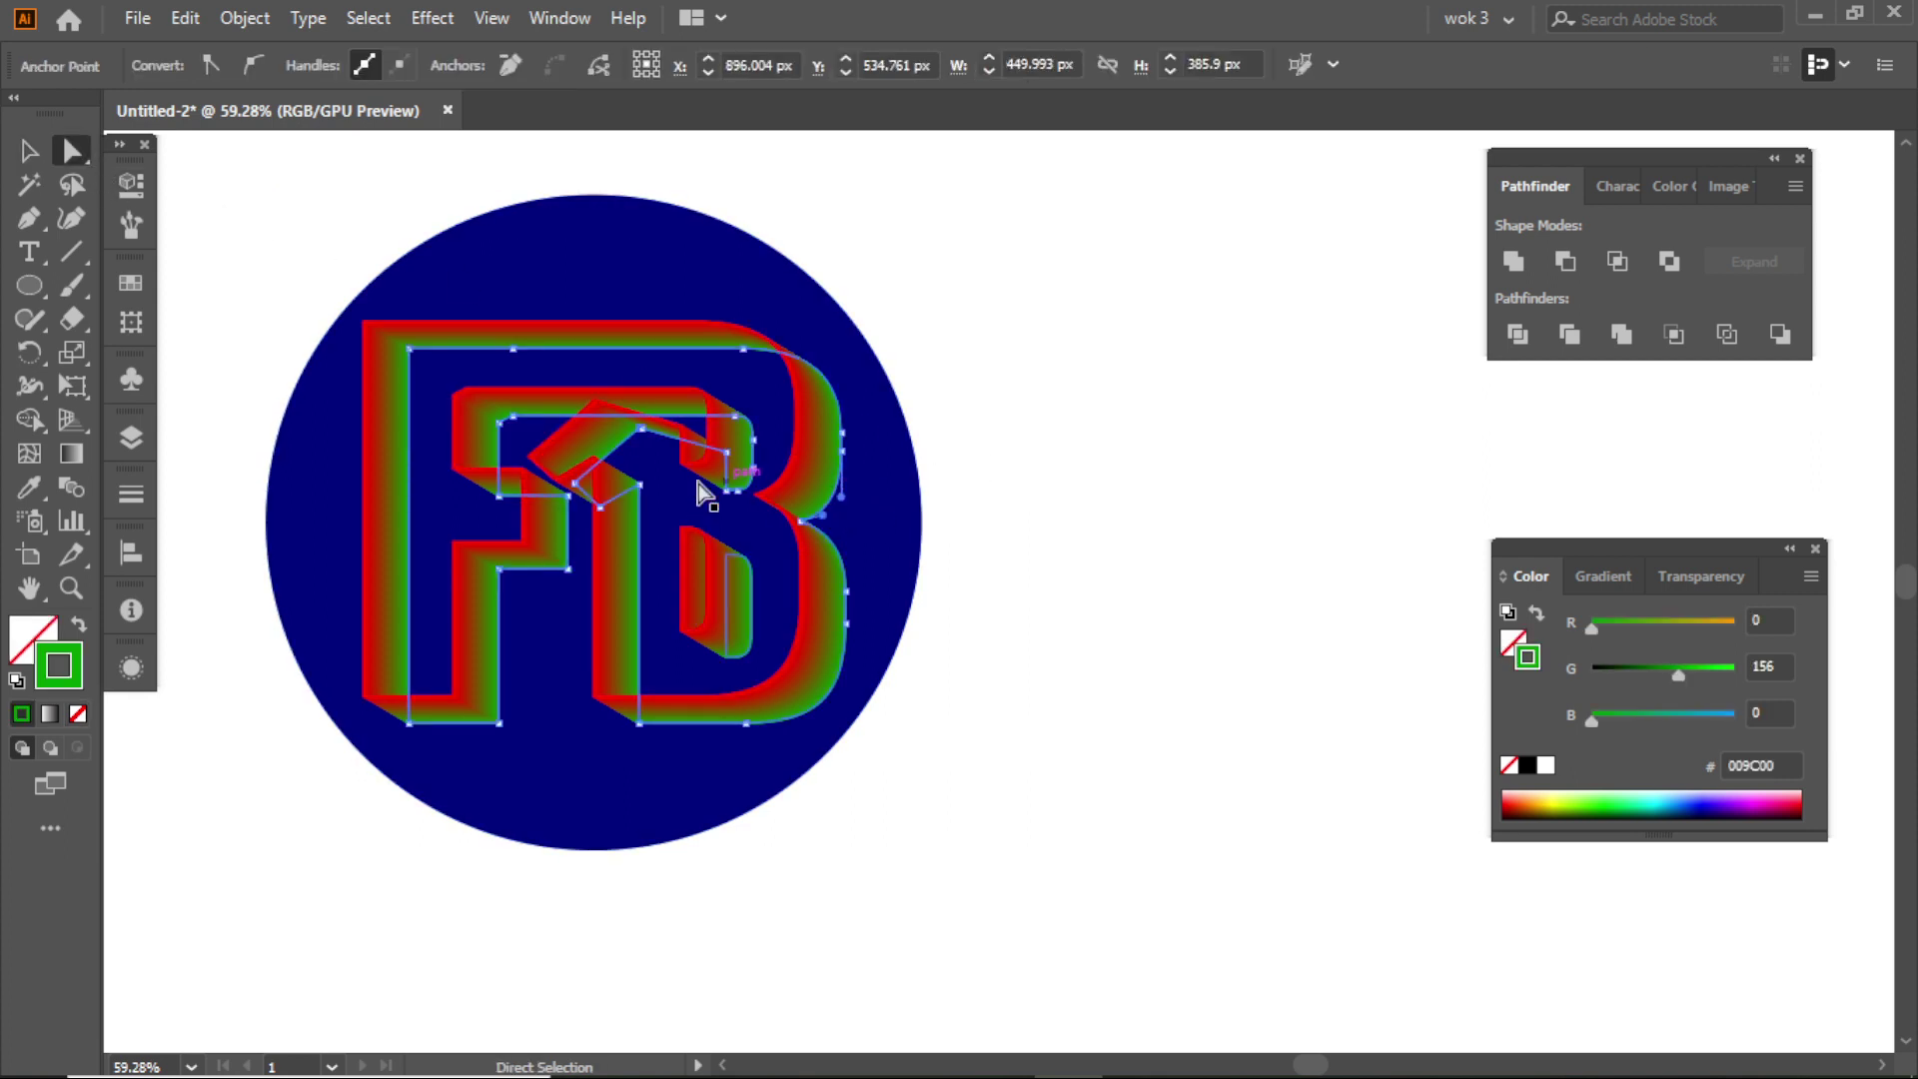
click(1546, 764)
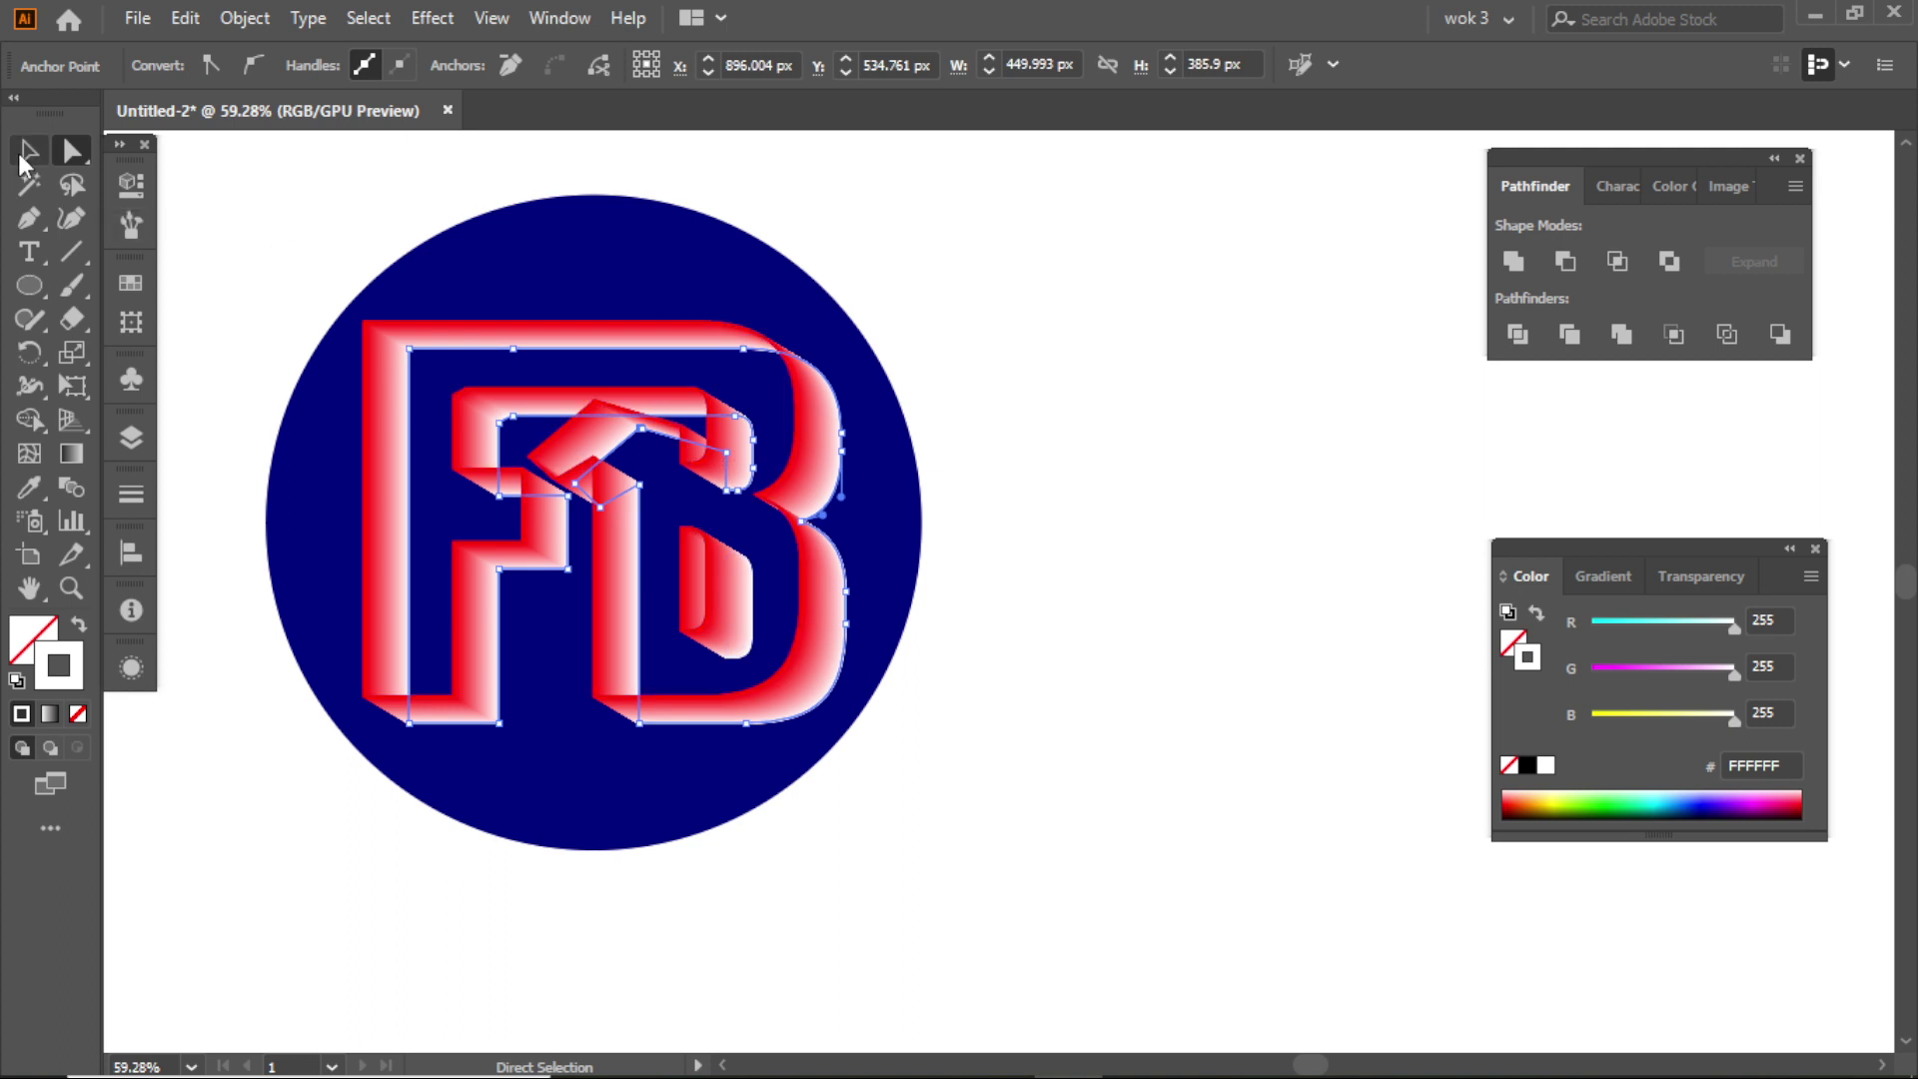
click(26, 152)
click(355, 172)
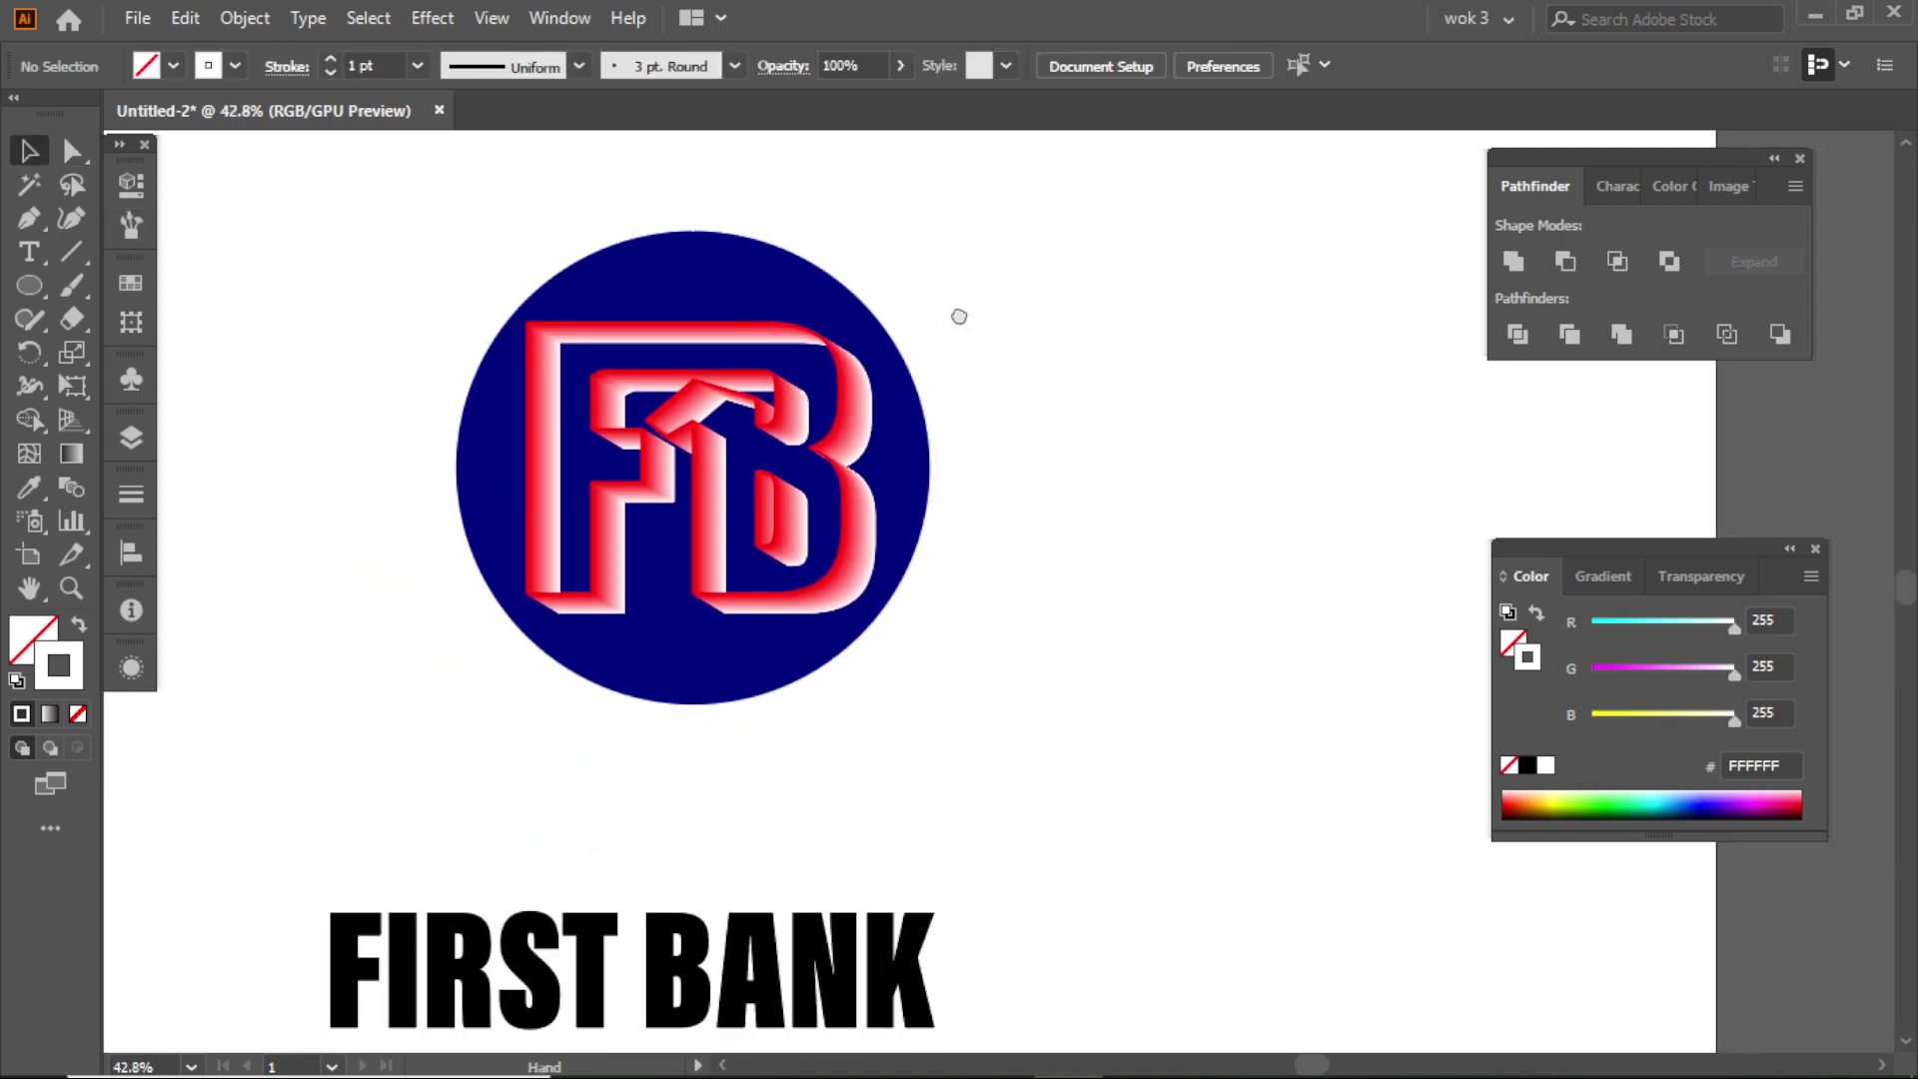
- Scale the circle and FB mark together to about two-thirds size and center them just above the FIRST BANK text
scroll(824, 317, down, 1)
click(626, 261)
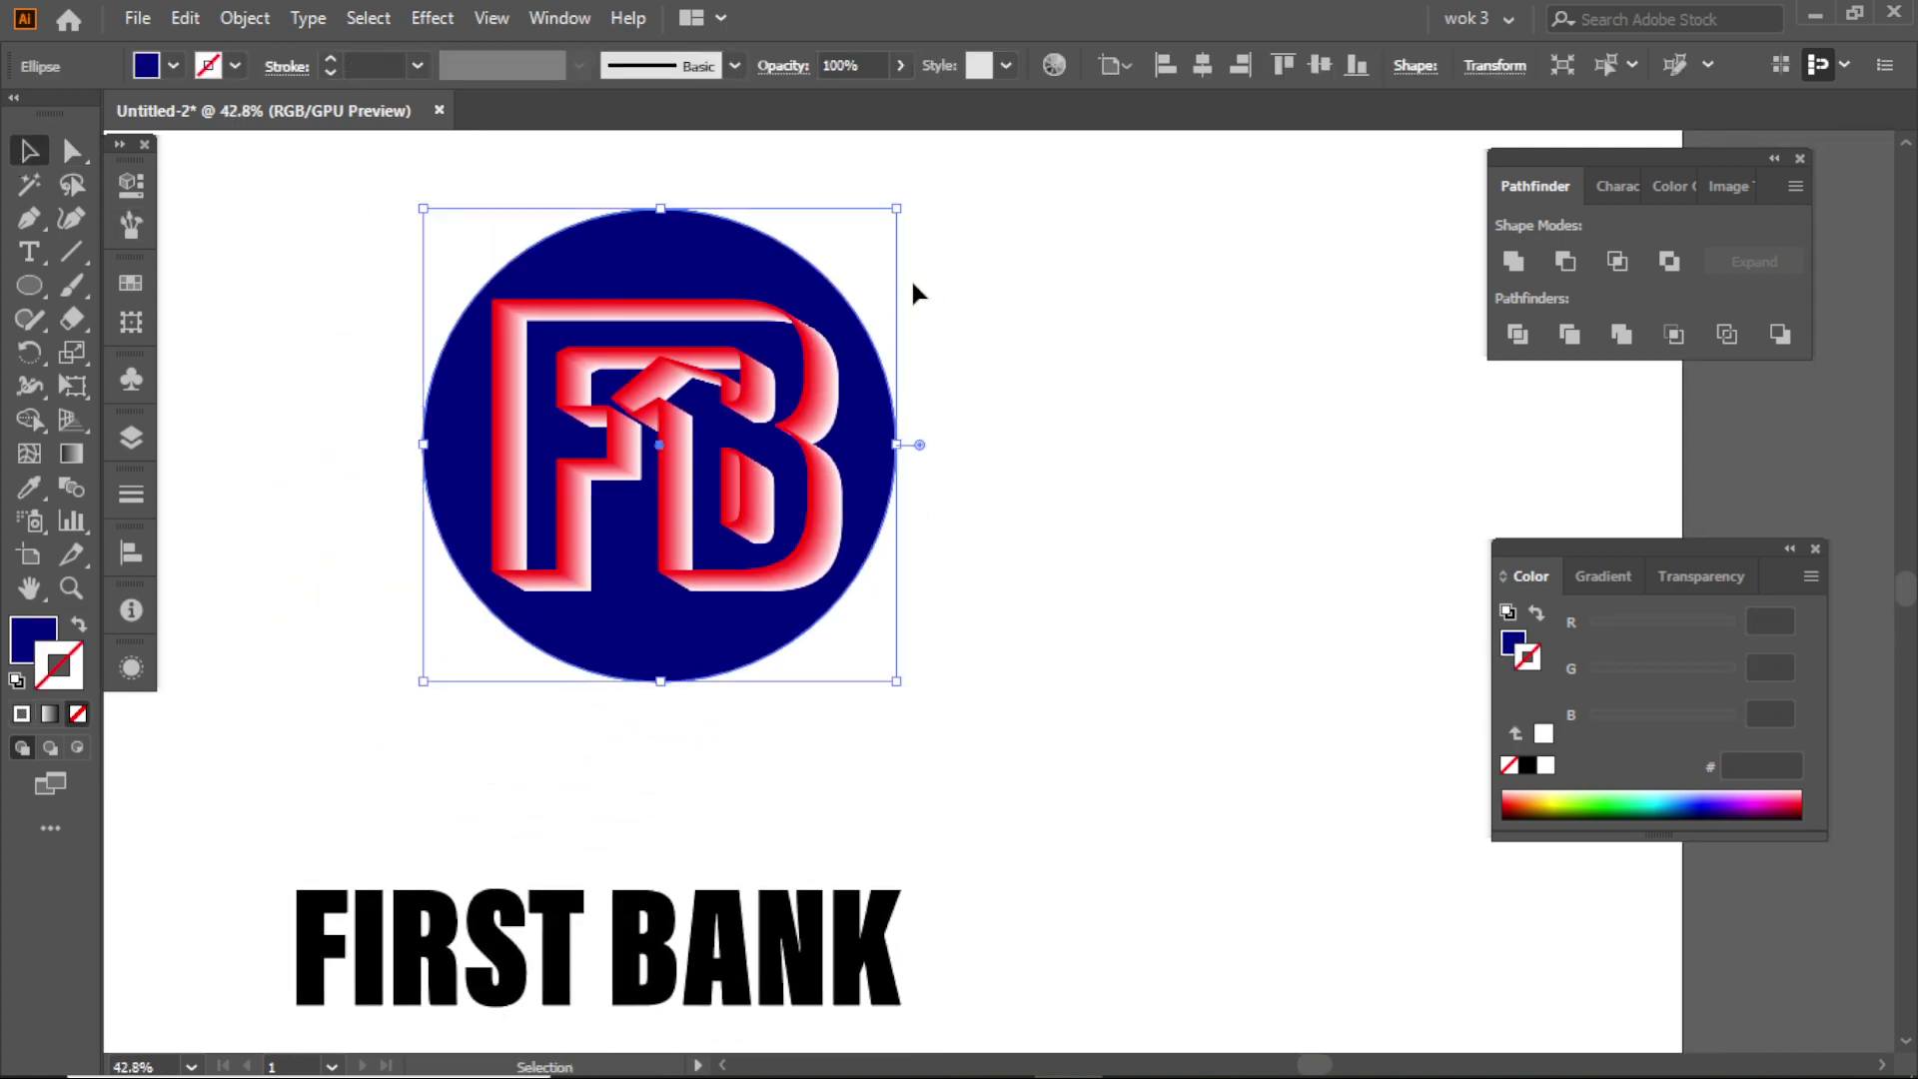
drag(391, 241, 899, 533)
drag(759, 399, 695, 545)
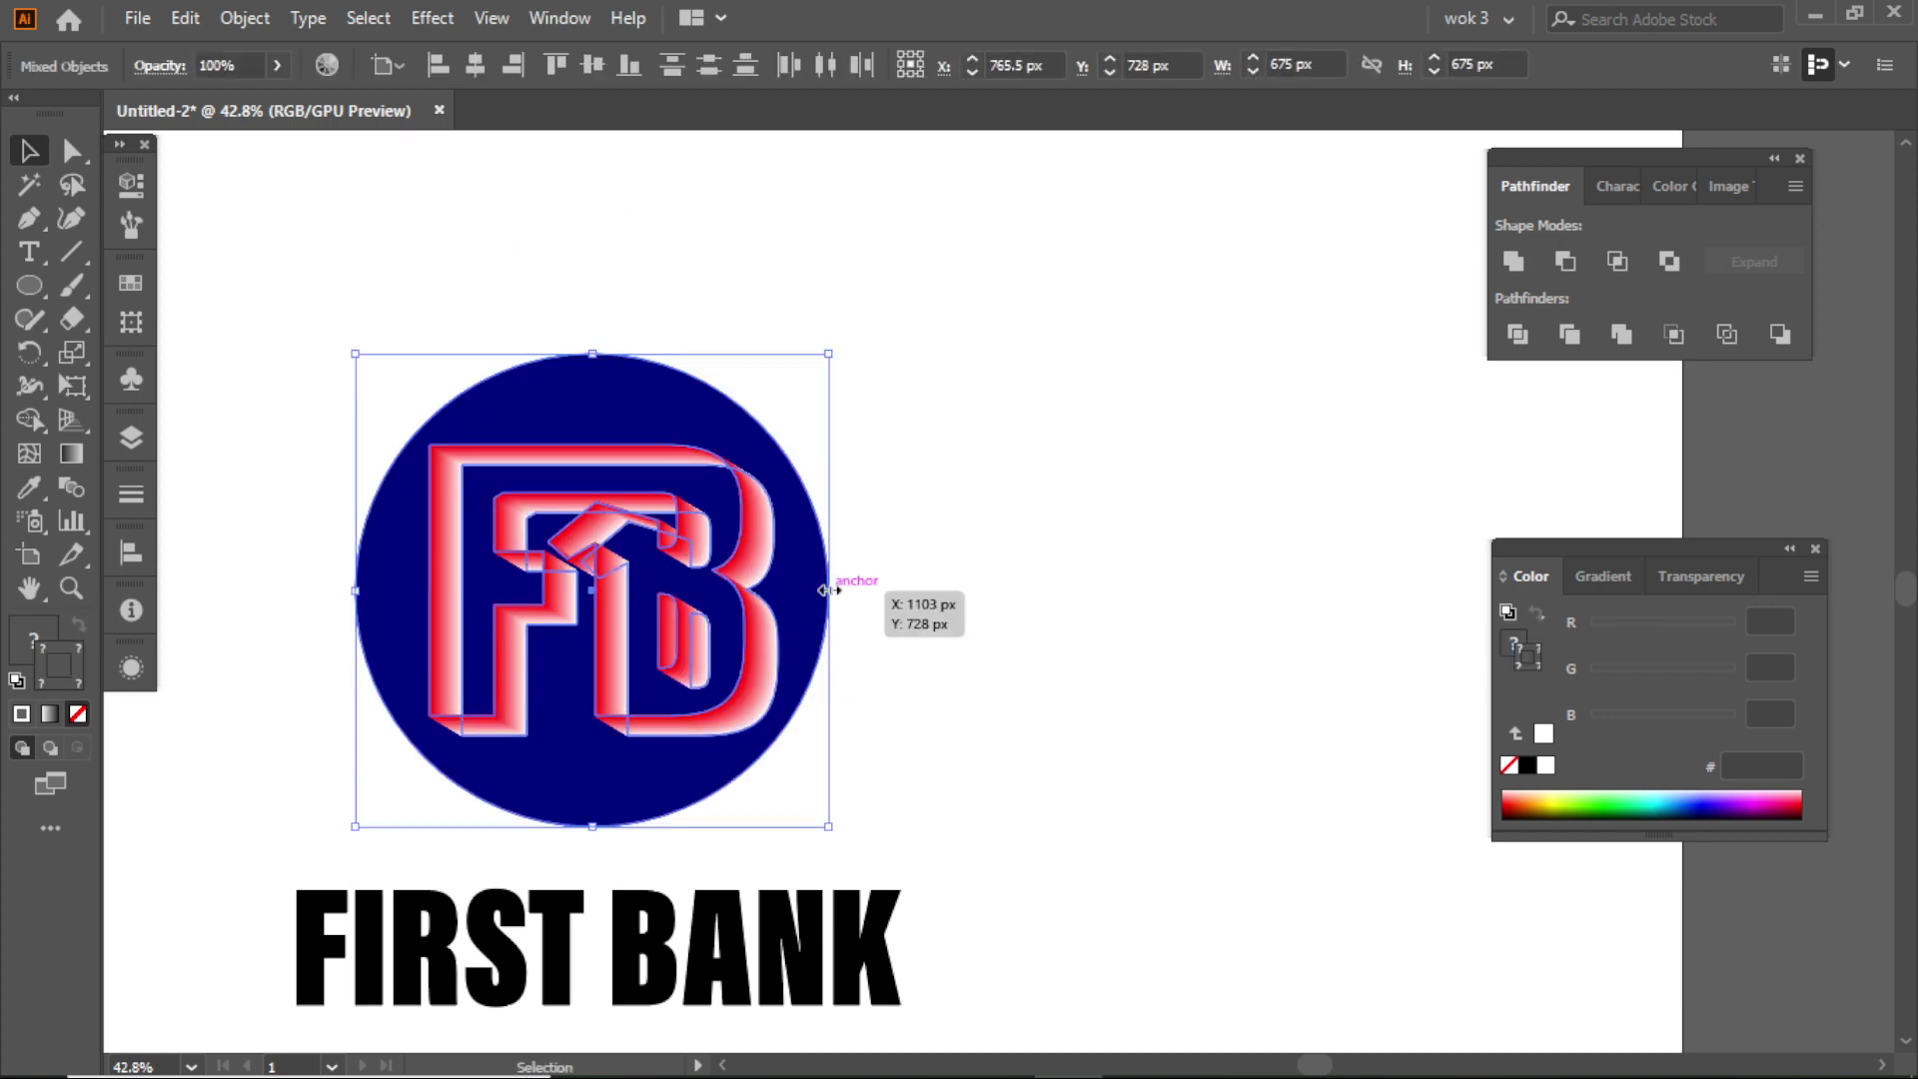
drag(828, 590, 667, 591)
drag(540, 604, 619, 706)
scroll(799, 649, down, 2)
click(865, 571)
scroll(513, 649, up, 1)
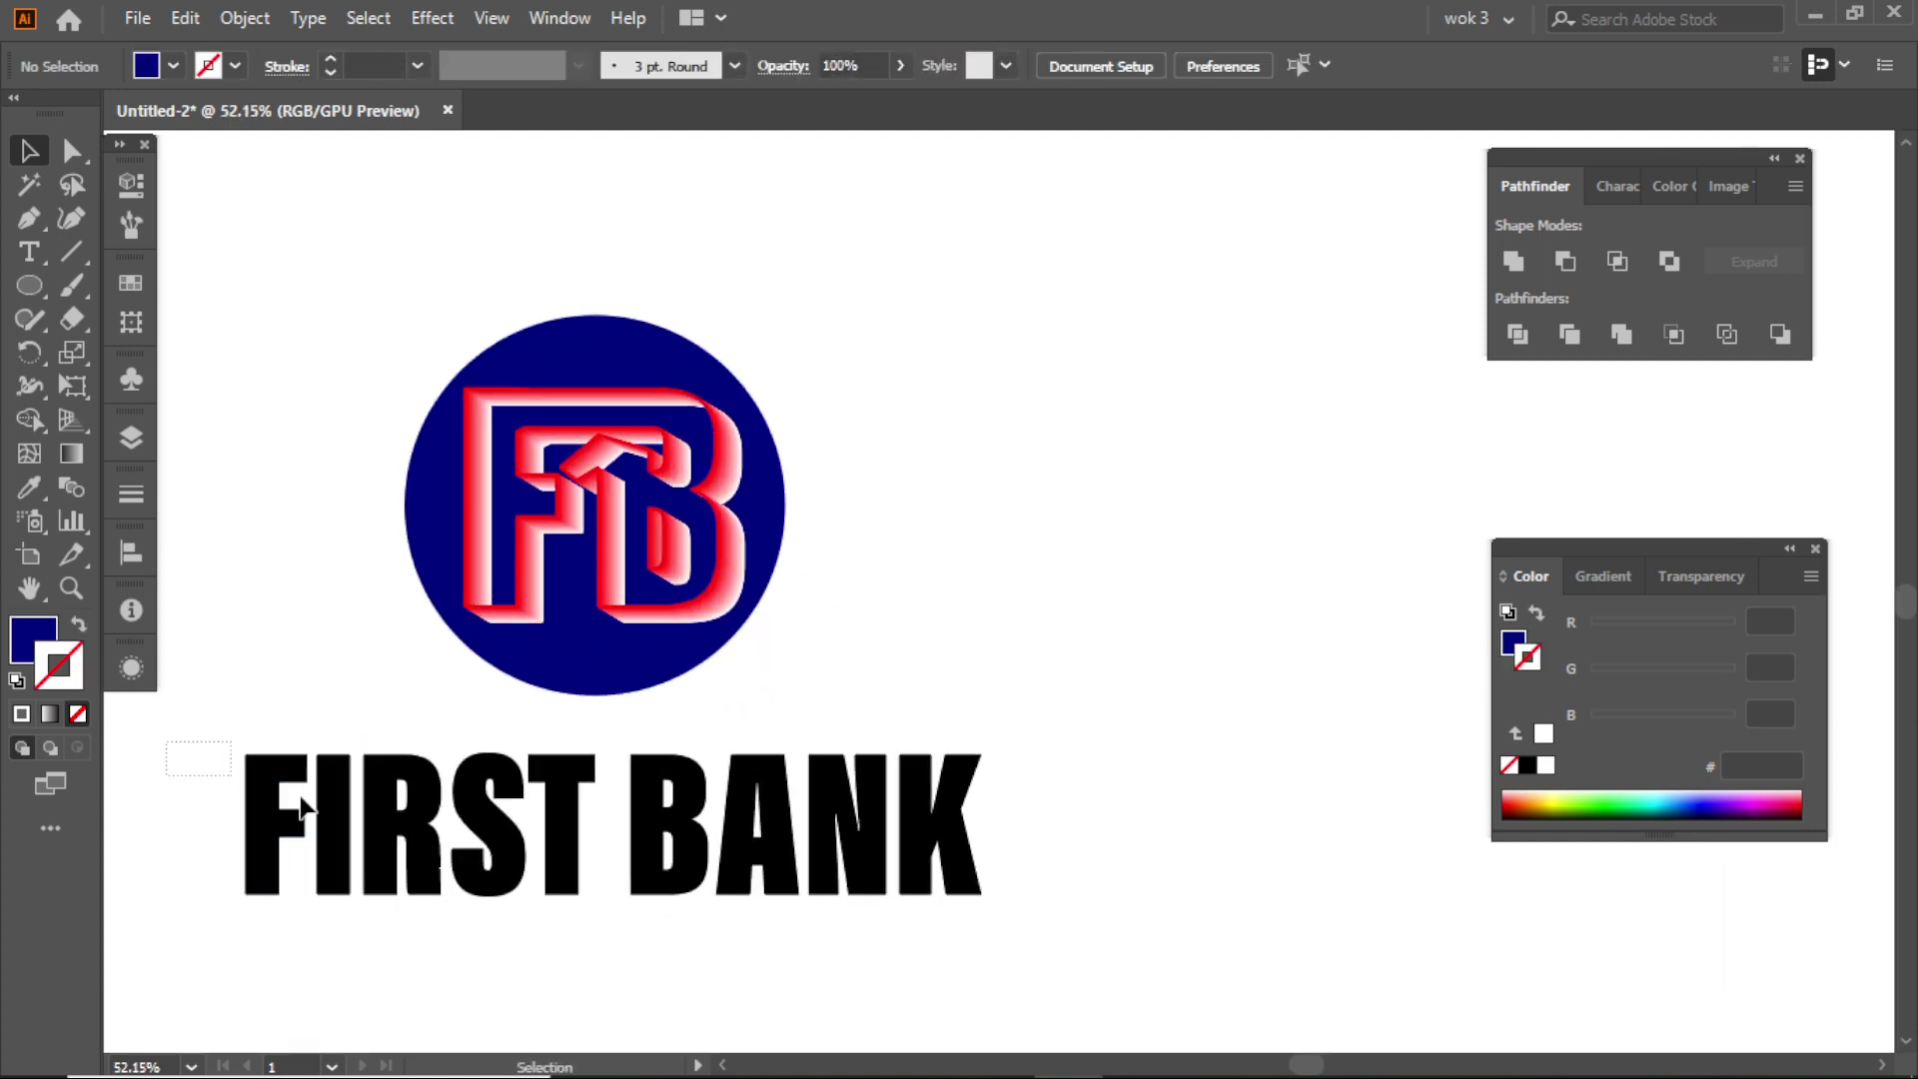
- Fill the word FIRST with the dark blue sampled from the circle using the Eyedropper, then deselect it
click(299, 807)
key(i)
click(501, 634)
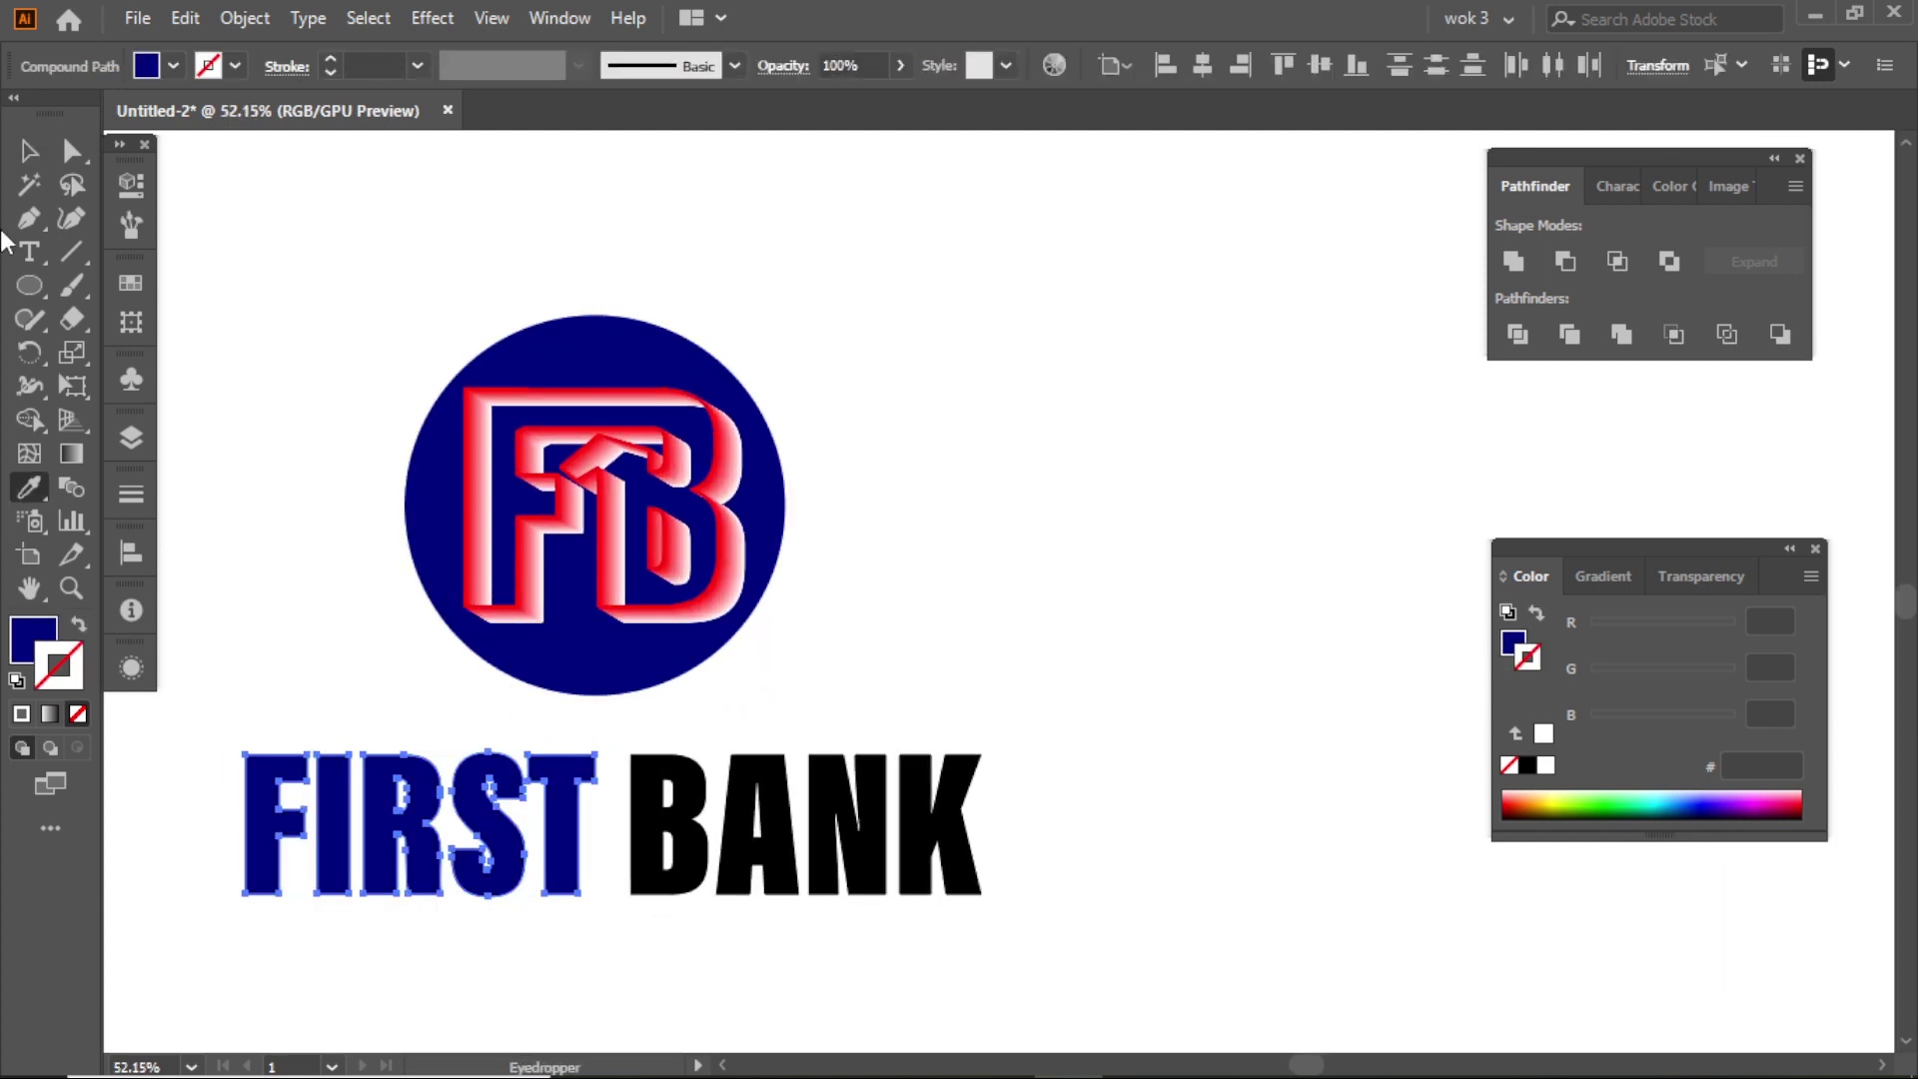
click(27, 151)
click(879, 733)
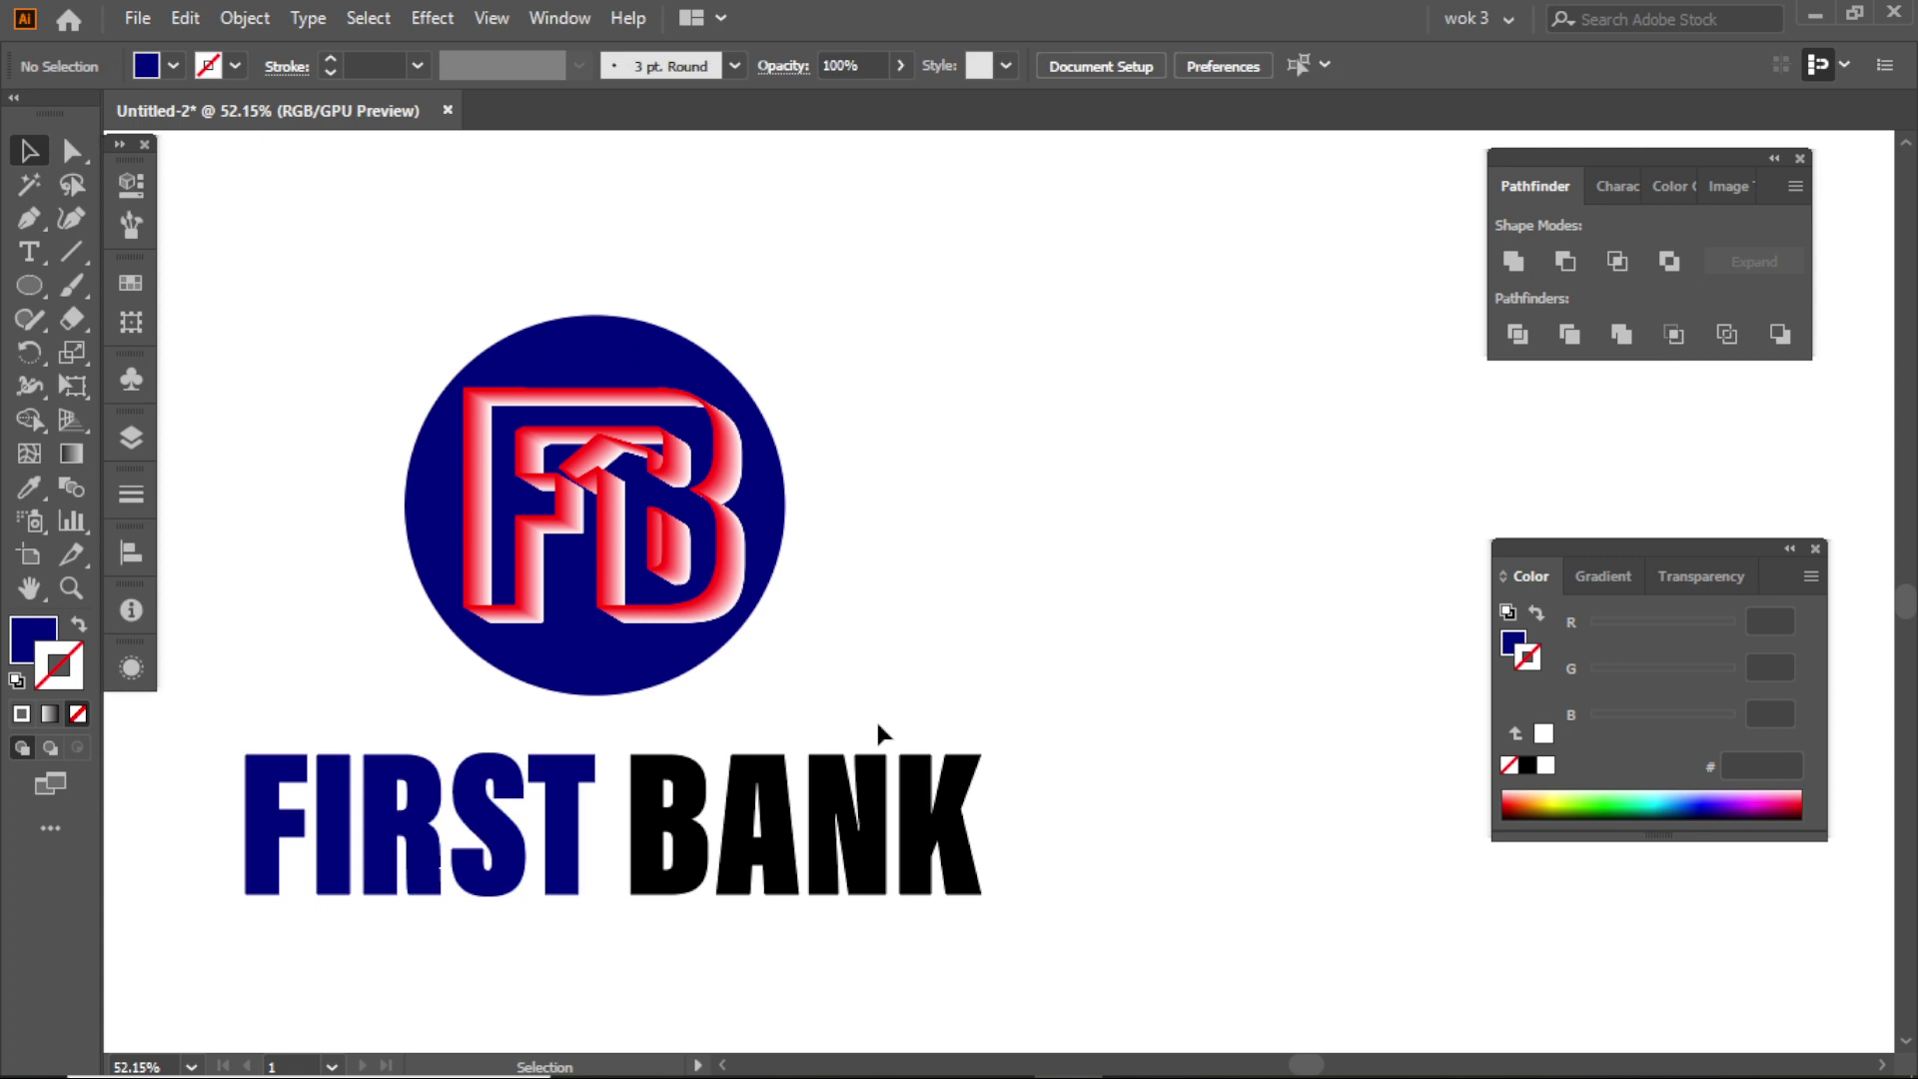
- Fill the word BANK with dark red
click(684, 771)
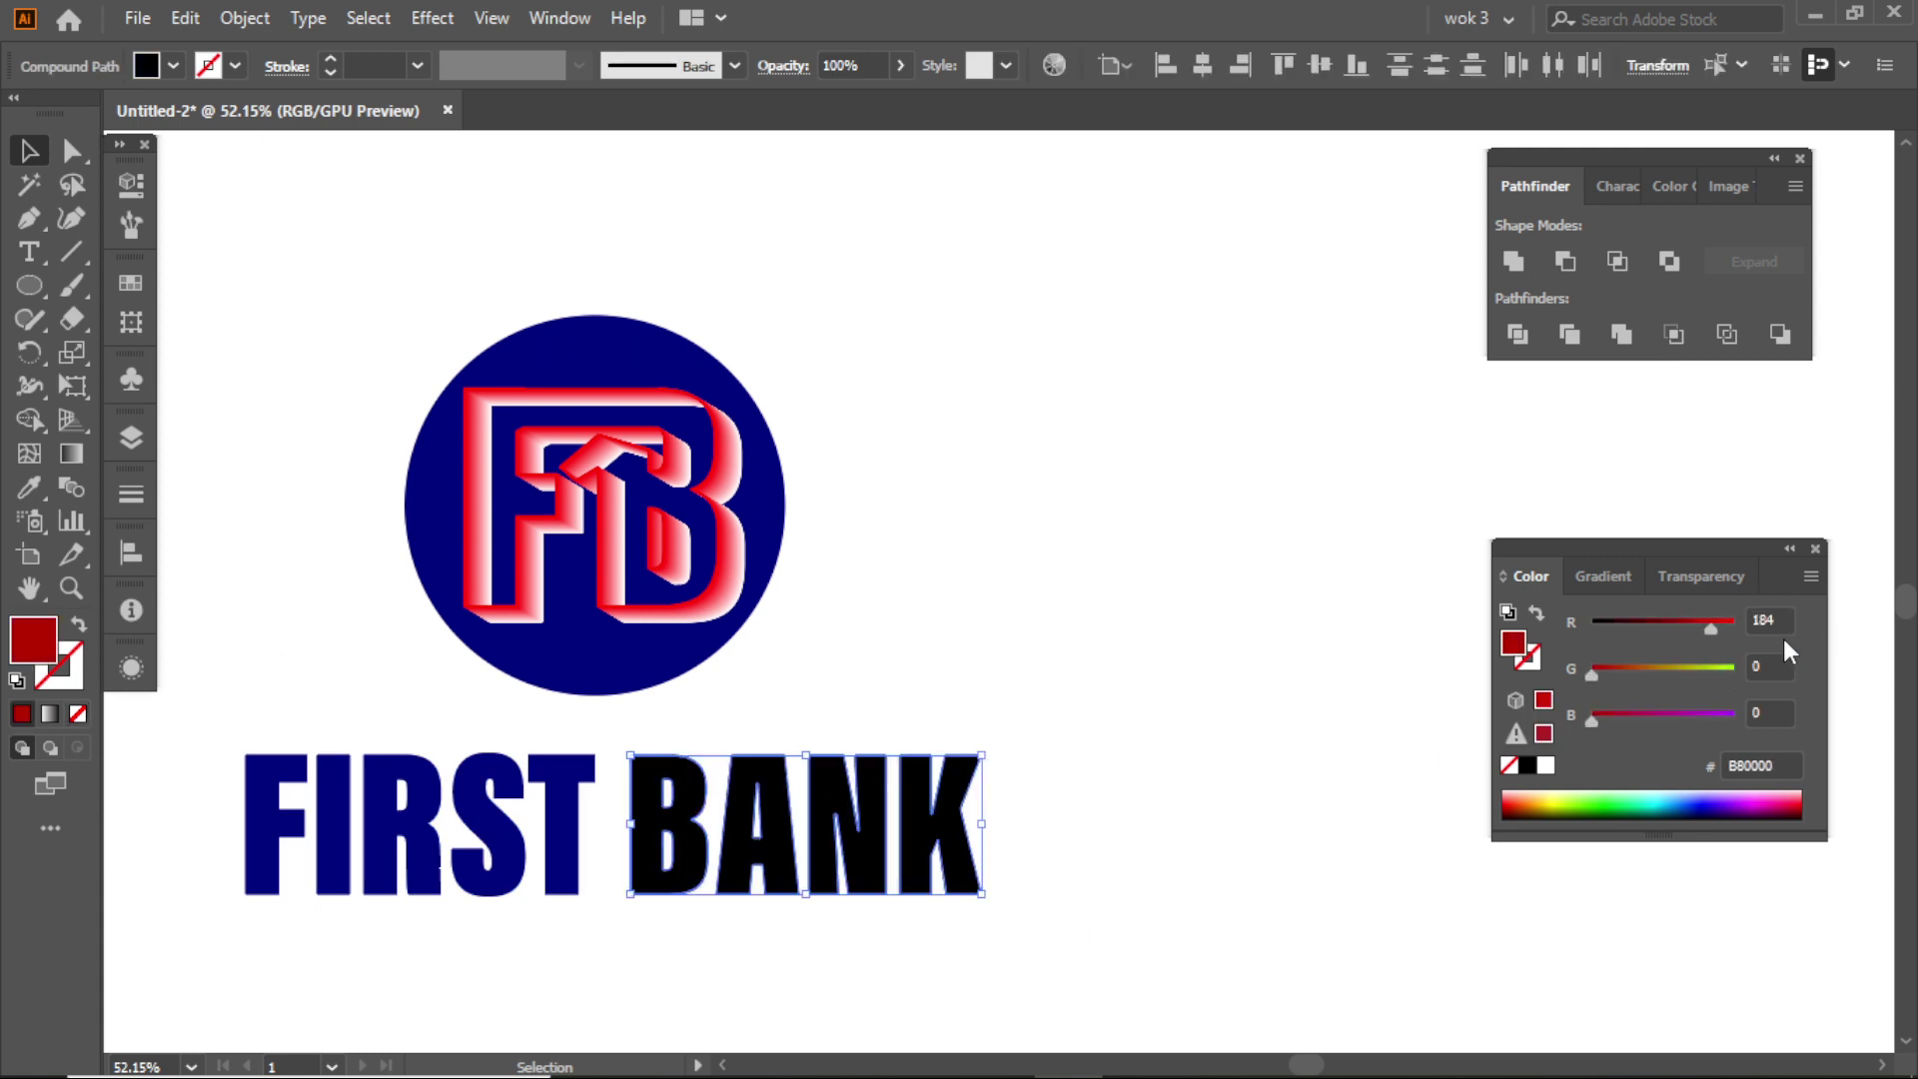